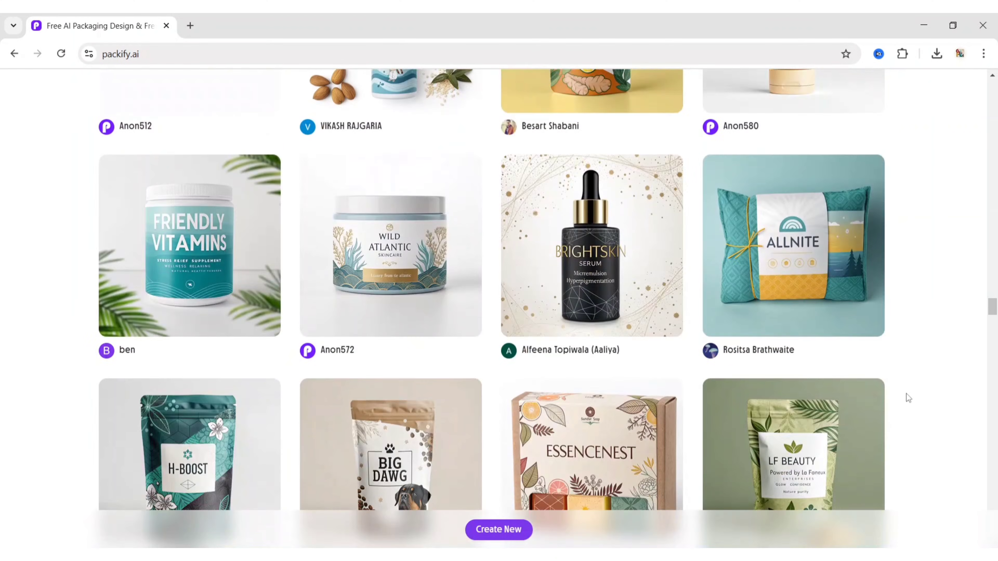
Step: Open the orange Martine Cosmetics tube template from the Health & Personal Care category for editing
scroll(904, 394, "down", 20)
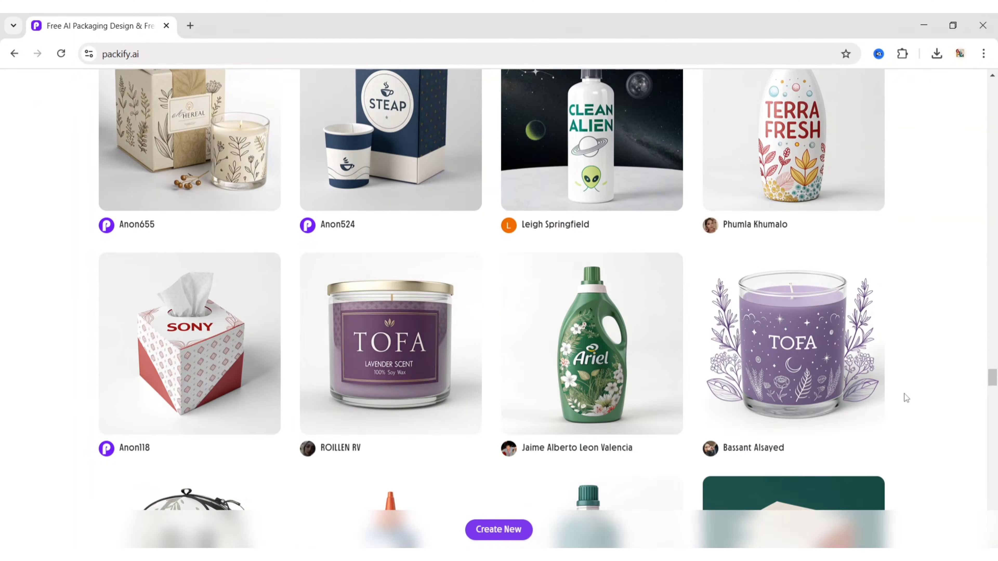
scroll(904, 395, "down", 20)
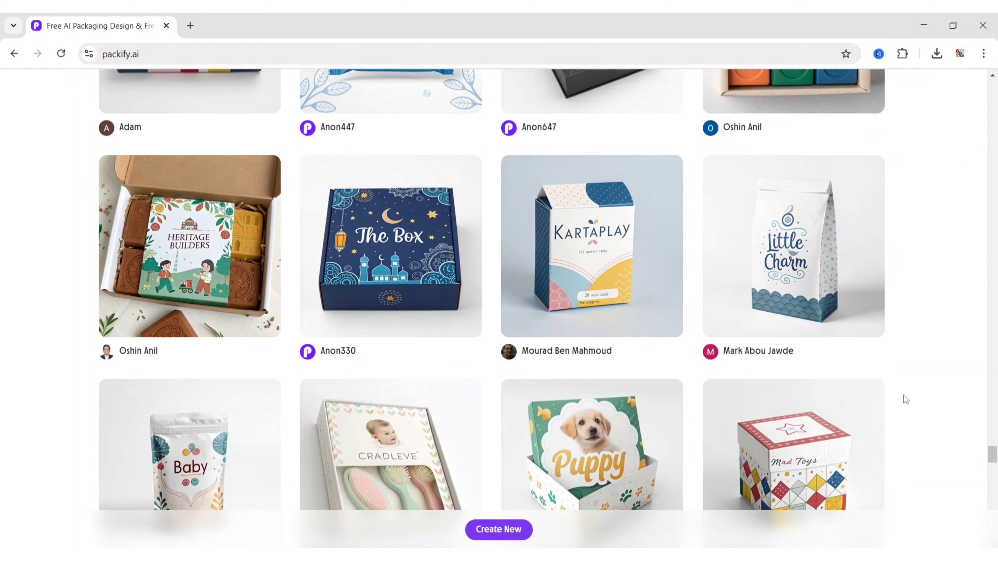
scroll(903, 395, "down", 5)
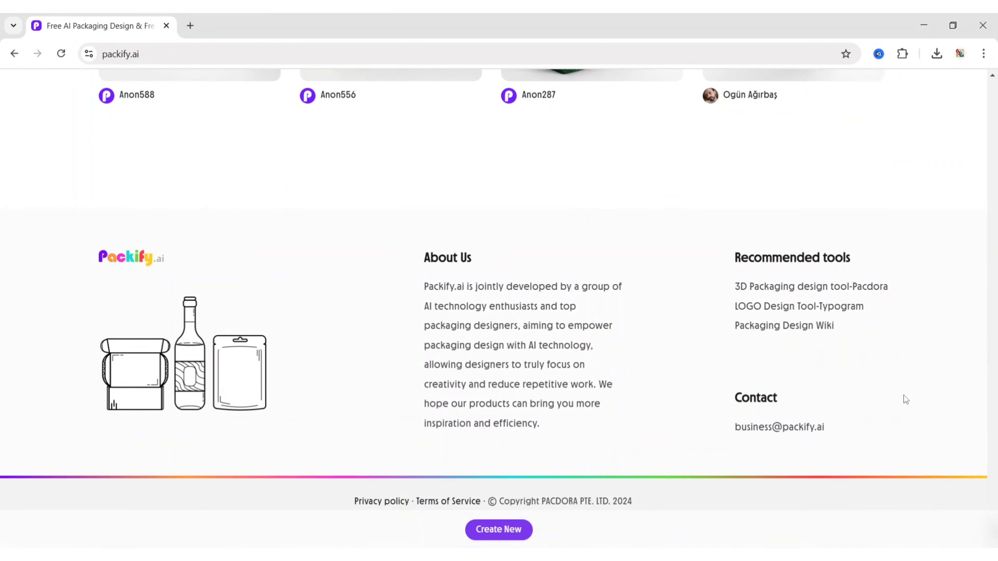
scroll(954, 119, "up", 10)
scroll(994, 91, "up", 15)
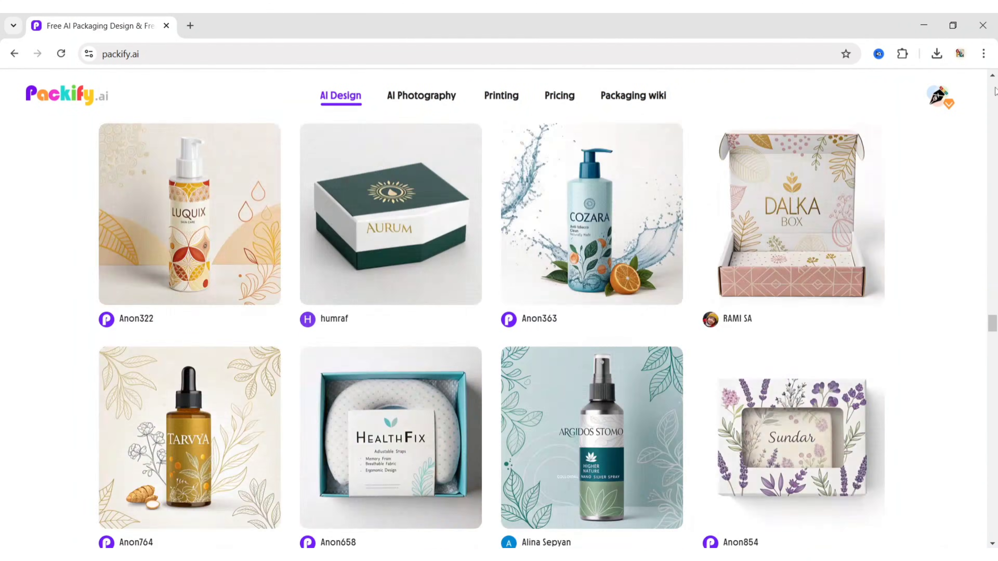
scroll(866, 308, "down", 5)
scroll(866, 308, "down", 8)
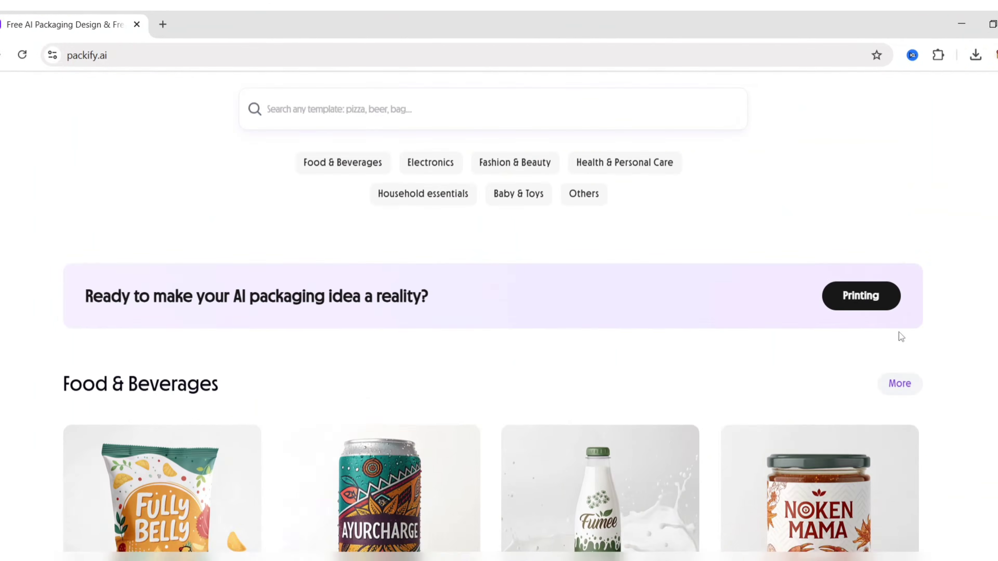
left_click(617, 156)
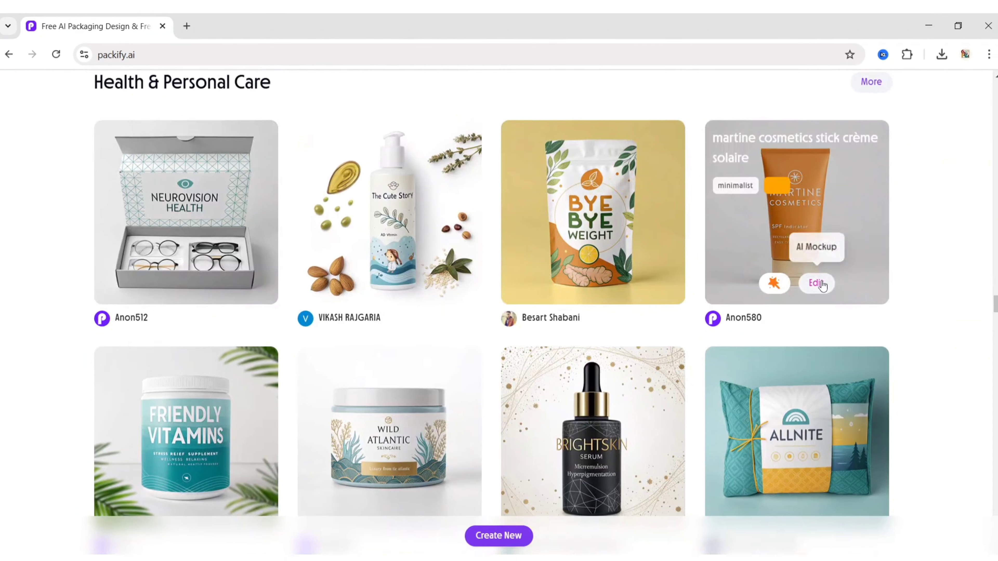
left_click(812, 280)
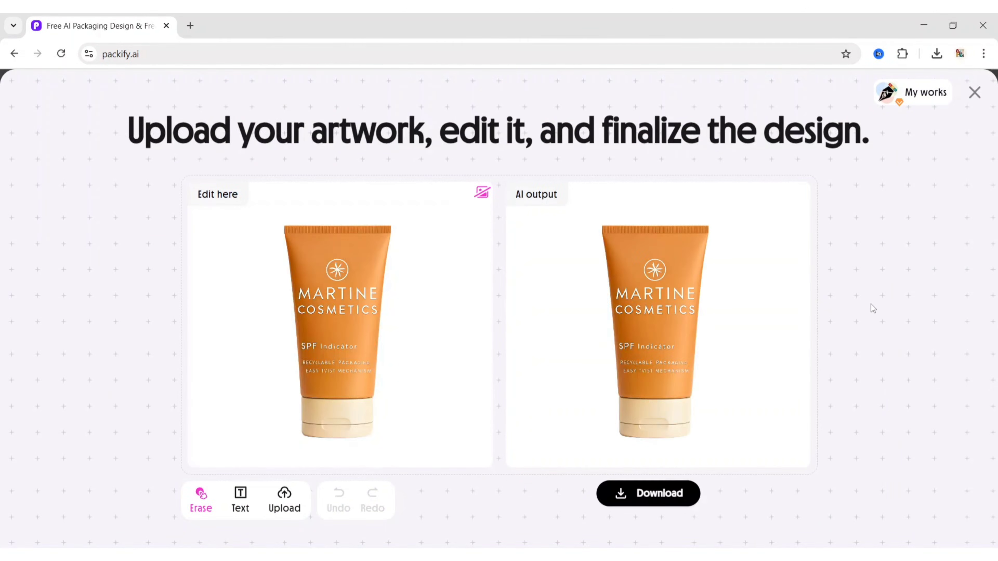
Step: Upload the "Pink Rose Cool Minimalist Skincare Branding" image from Downloads as artwork for the tube
left_click(287, 506)
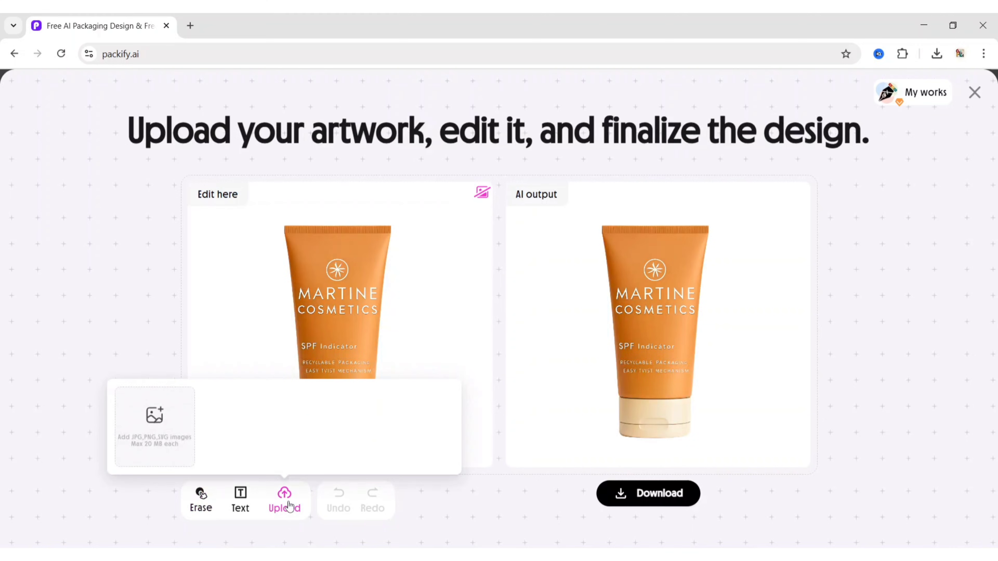
left_click(165, 428)
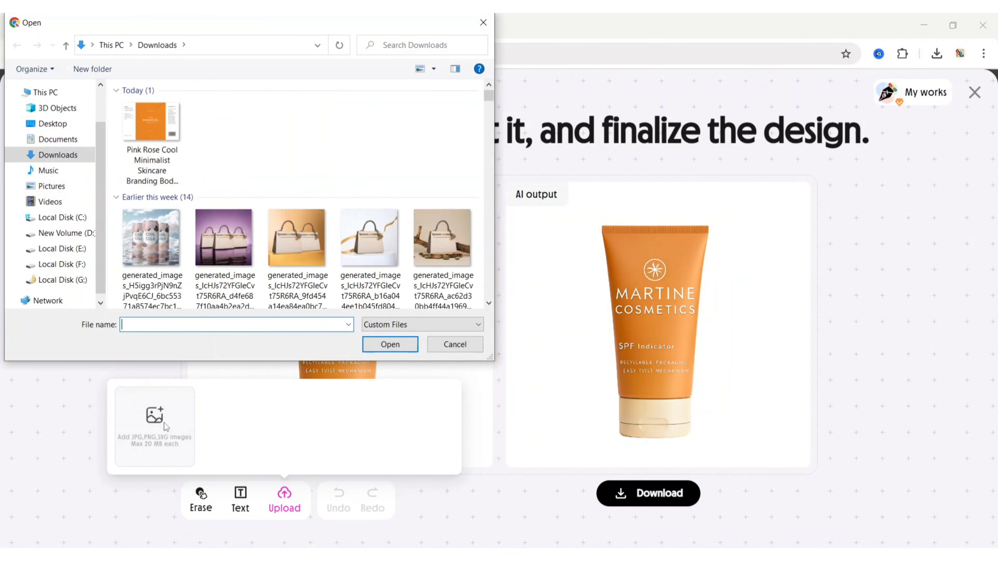
left_click(143, 137)
left_click(387, 346)
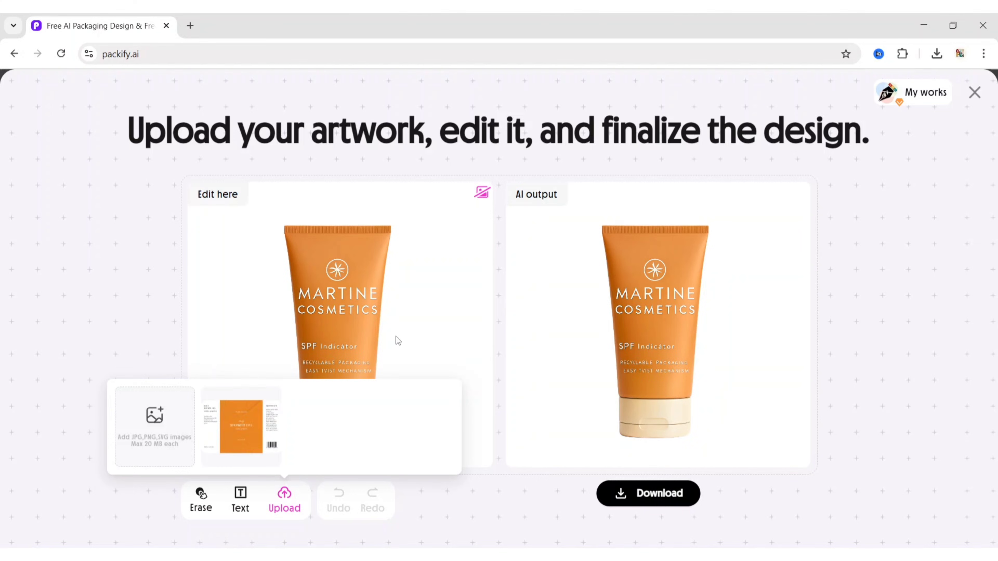
Step: Place the uploaded shower gel artwork on the tube, scale and centre it to cover the body, and download the mockup
left_click(239, 432)
left_click_drag(343, 311, 346, 284)
left_click_drag(398, 331, 506, 403)
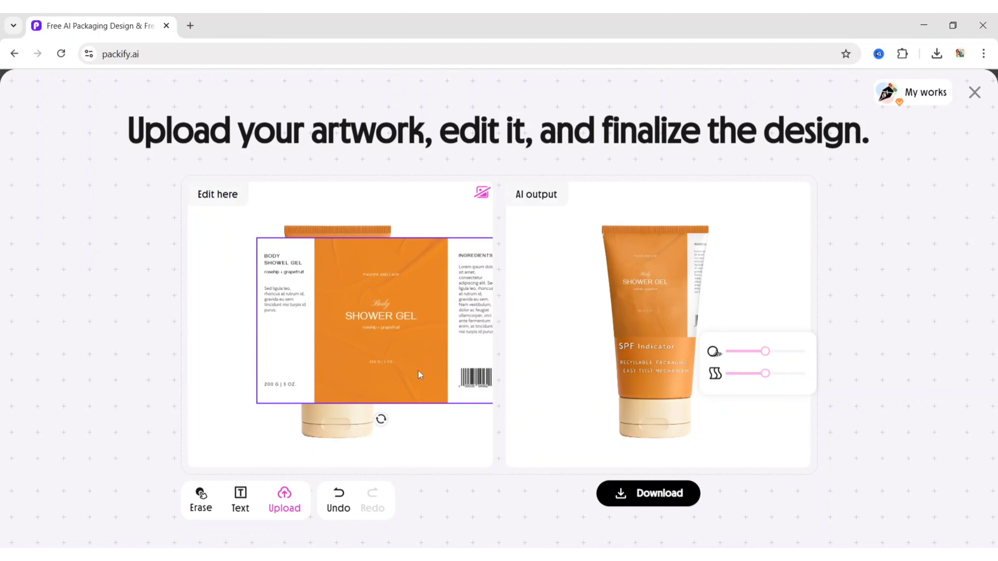
left_click_drag(419, 375, 386, 364)
left_click_drag(473, 228, 451, 240)
left_click_drag(354, 296, 352, 293)
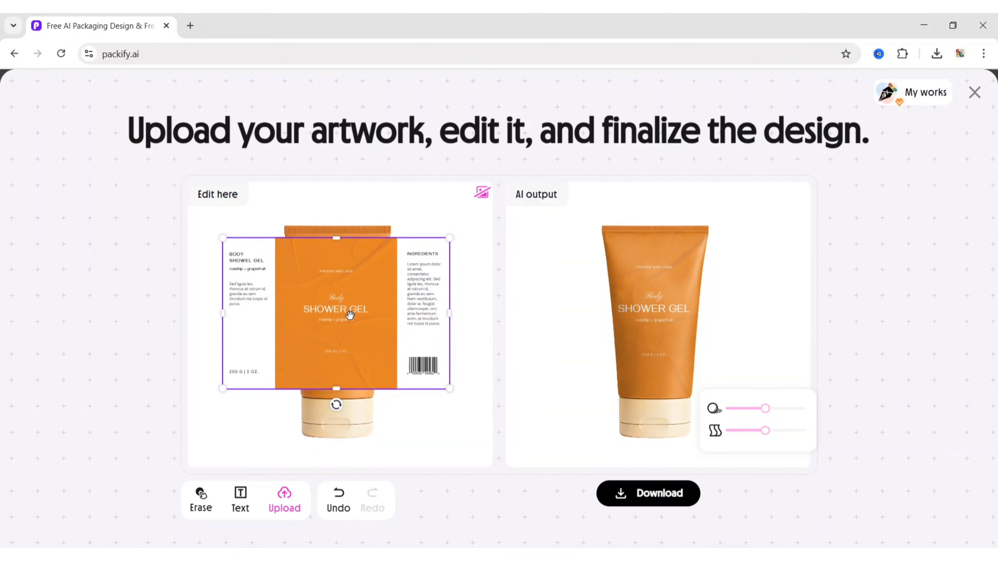
left_click(653, 493)
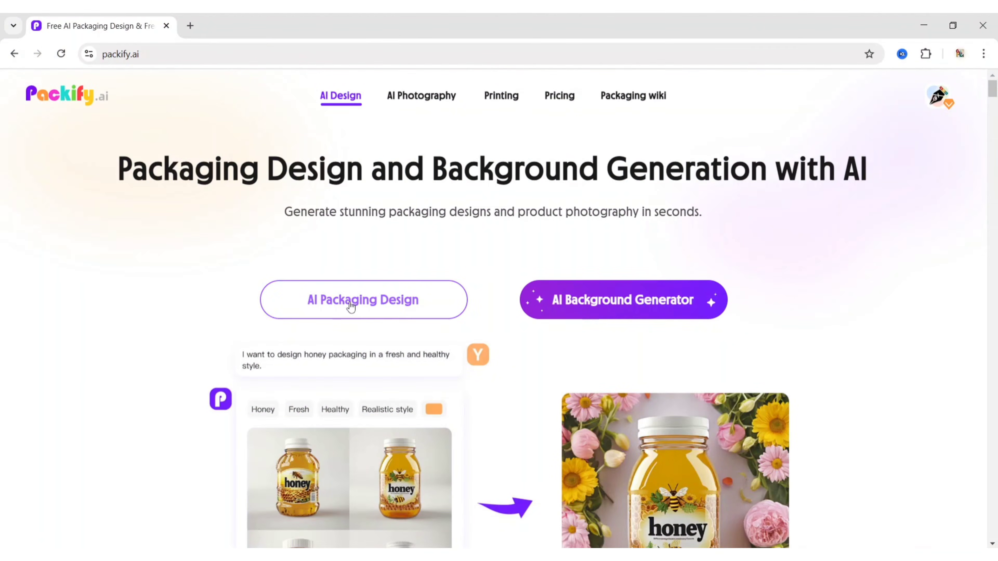
Step: Start a new AI packaging design with "cold drink can" as the product
left_click(350, 306)
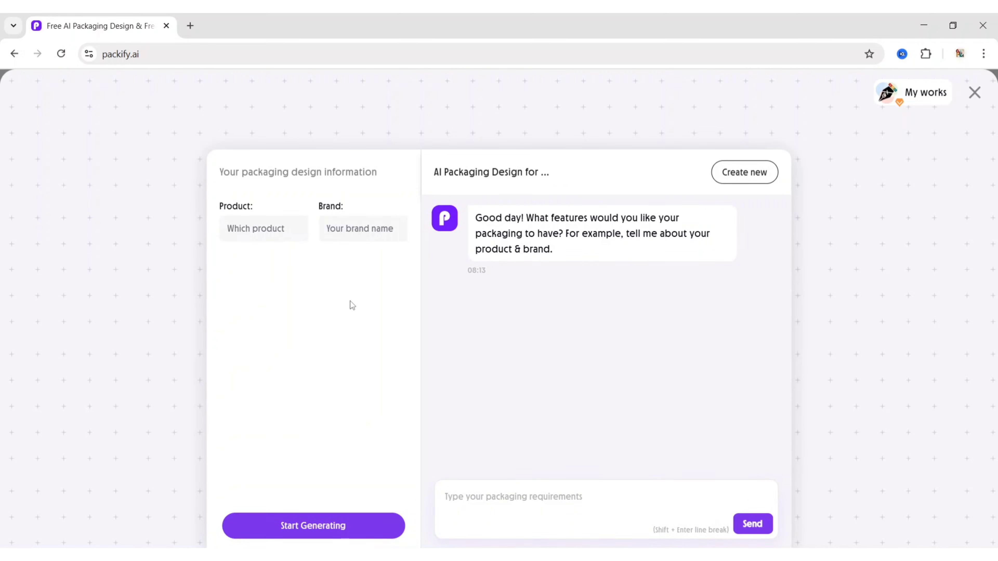
left_click(273, 227)
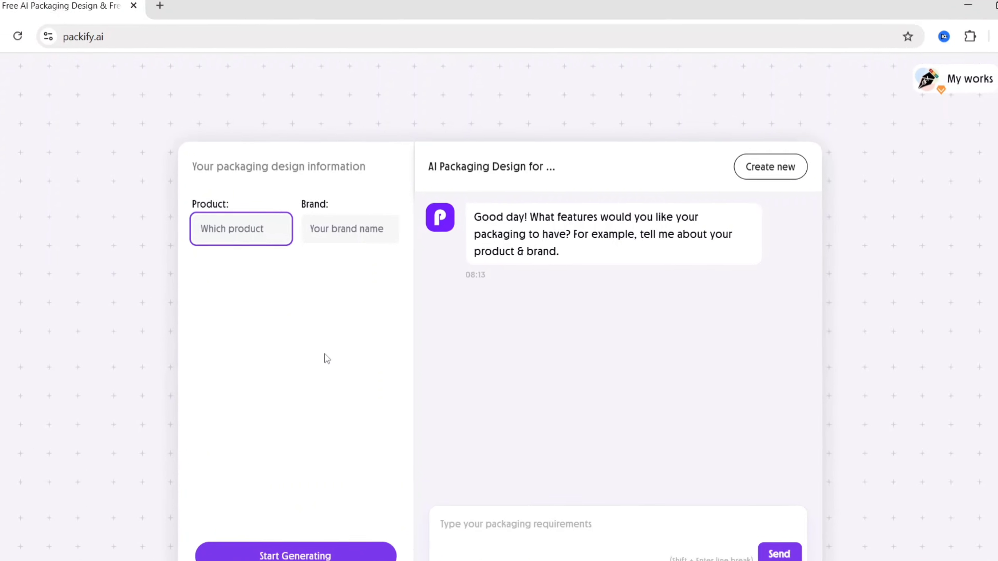
type("cold d")
type("ri")
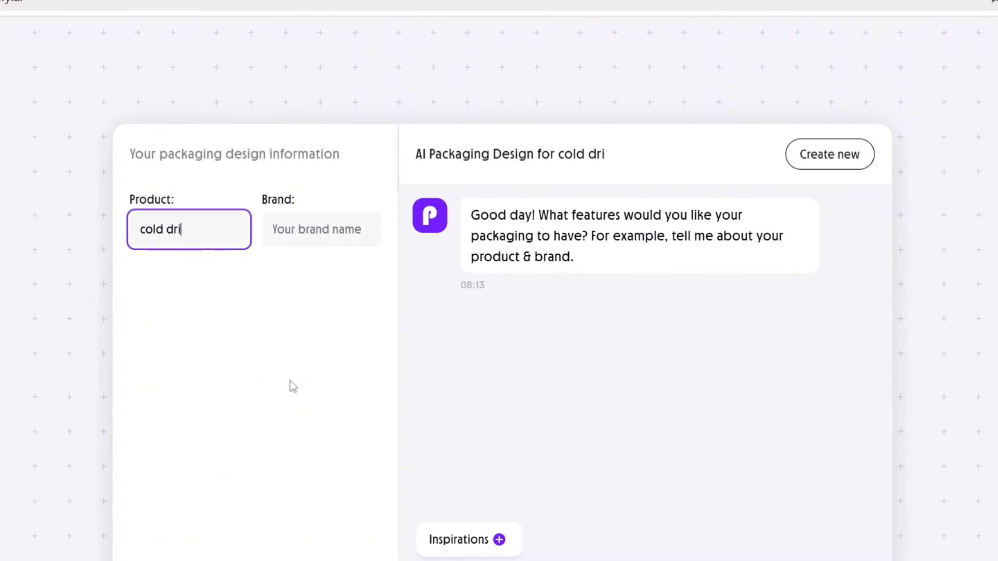
type("nk can")
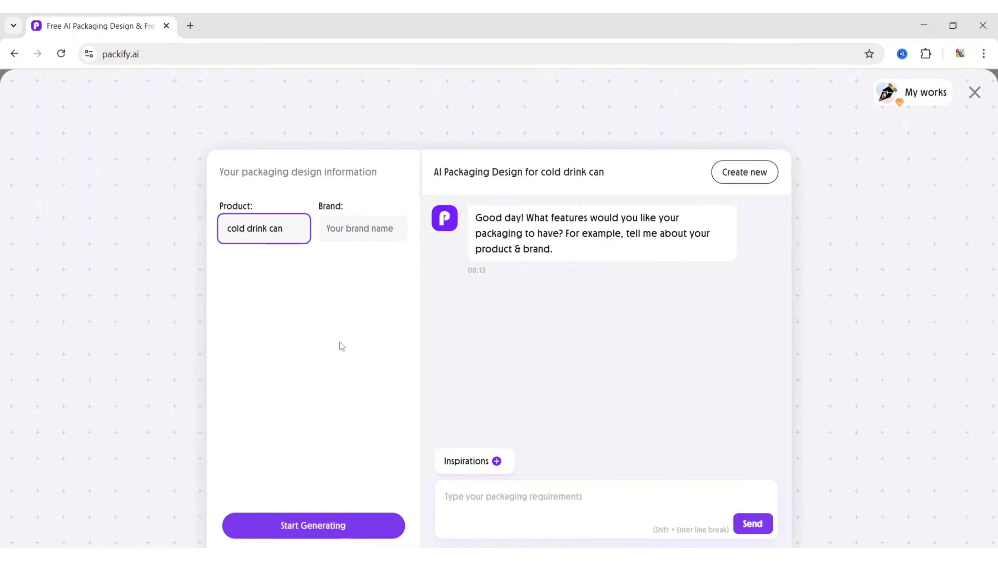
key("Return")
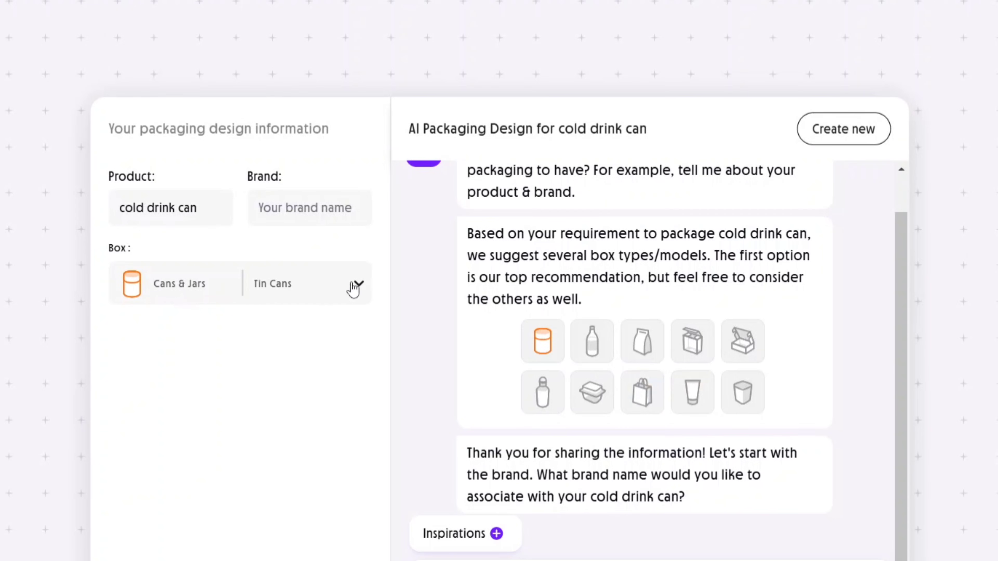
Step: Choose Tin Cans under Cans & Jars as the box type and set the brand to "Cool Cola"
left_click(356, 287)
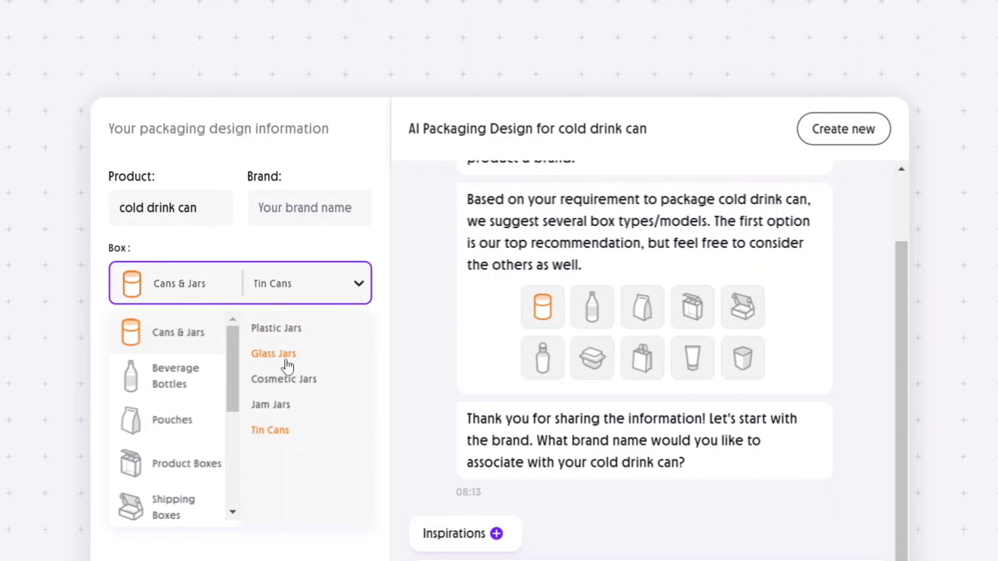
left_click(272, 431)
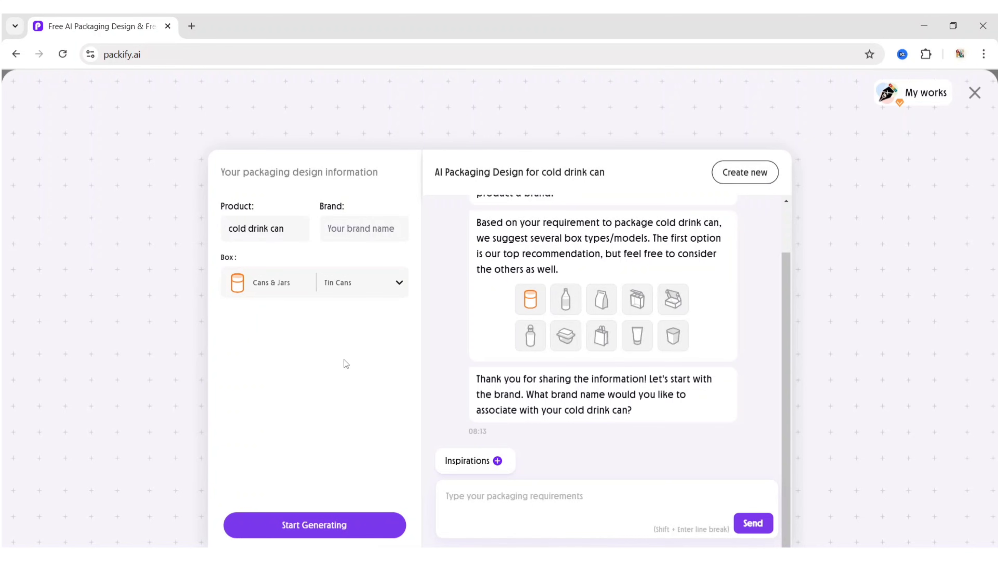
left_click(355, 218)
type("Cool")
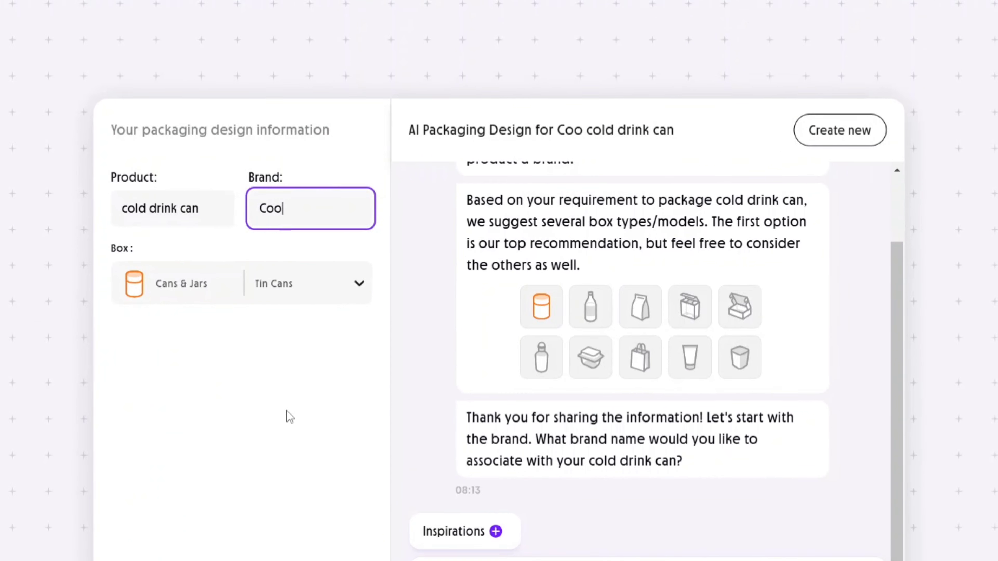
type(" Cola")
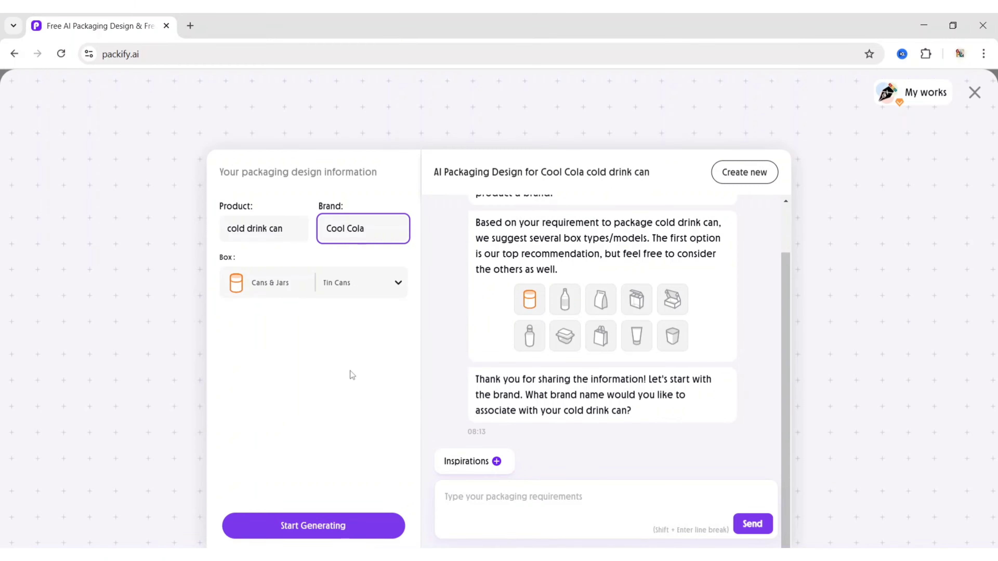
key("Return")
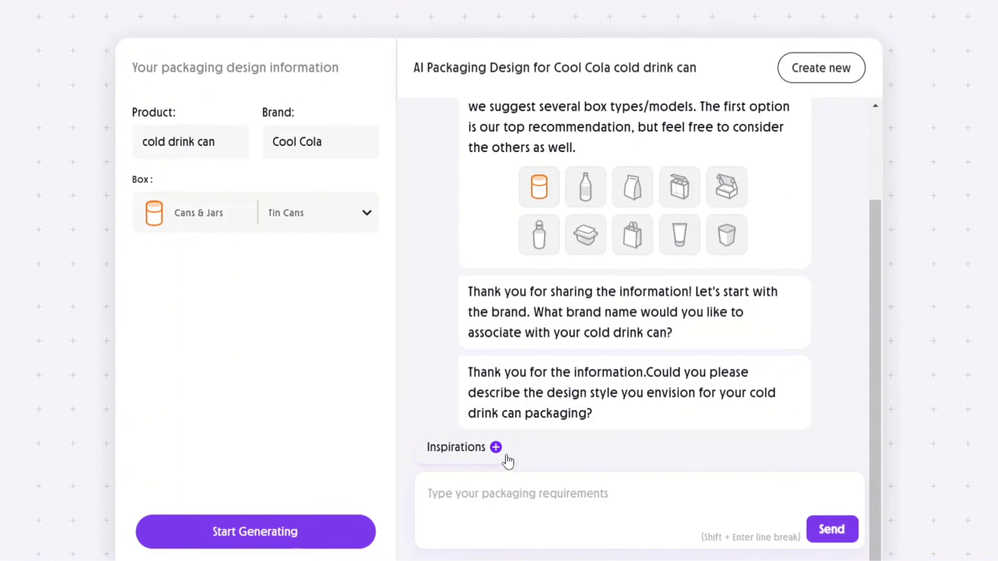
Step: Choose "modern" from the recommended packaging styles and submit it as the design style
left_click(497, 461)
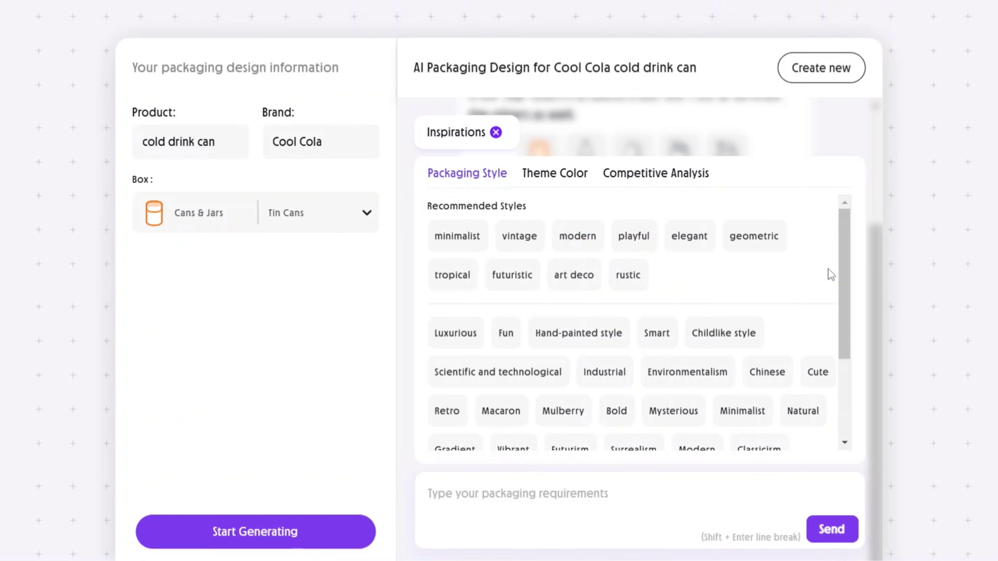
scroll(828, 269, "down", 3)
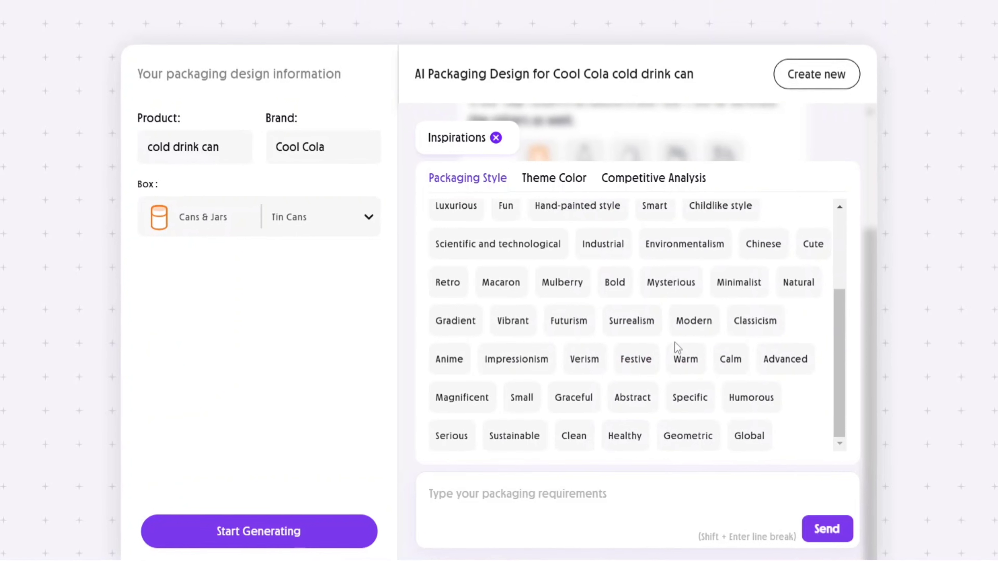
scroll(680, 346, "up", 3)
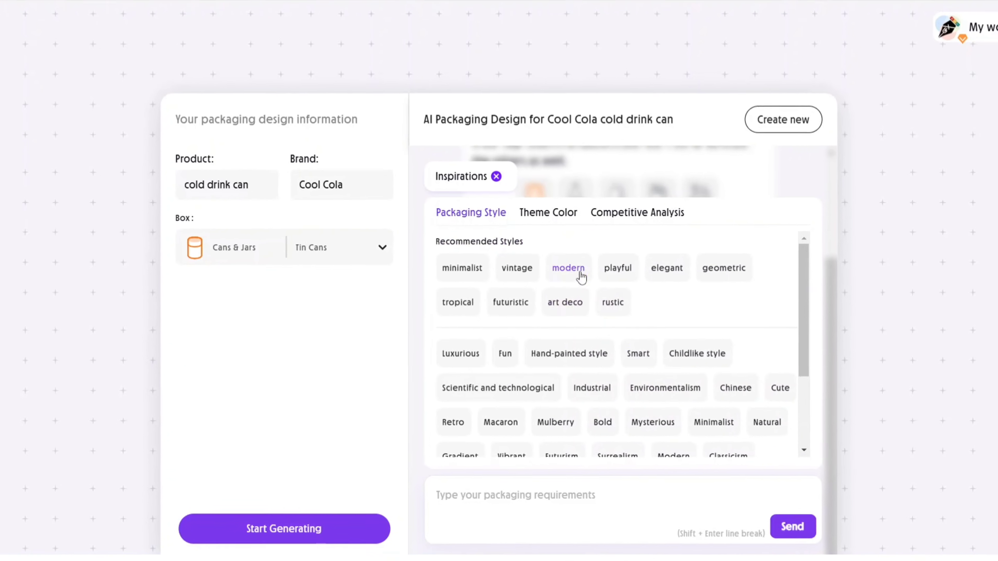
left_click(580, 274)
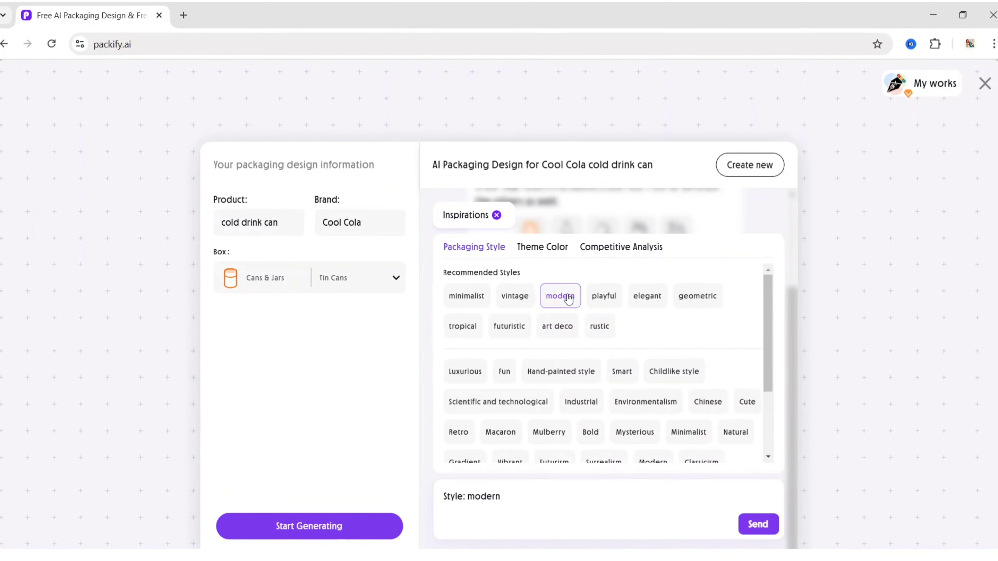
key("Return")
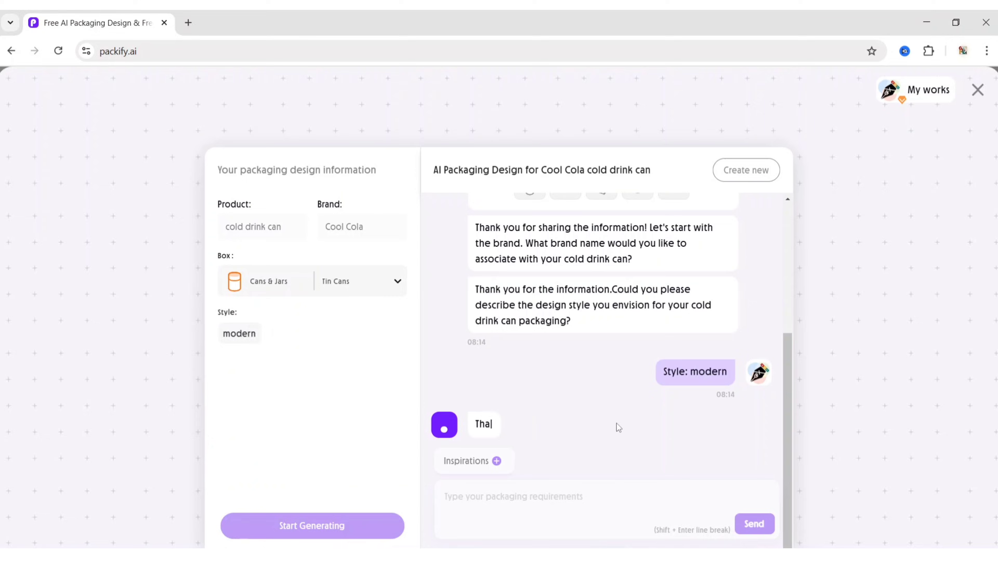
Step: Choose and submit the muted pink palette #E9CAD3, #B89A97, #CEBED5, #D5D2D1, #B37880 as the packaging's theme colors
left_click(499, 462)
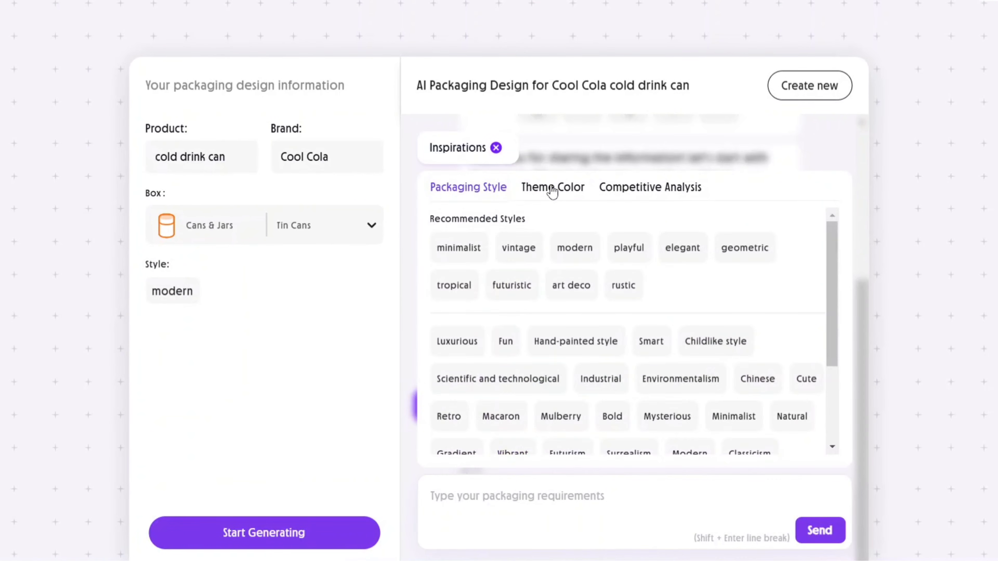
left_click(552, 189)
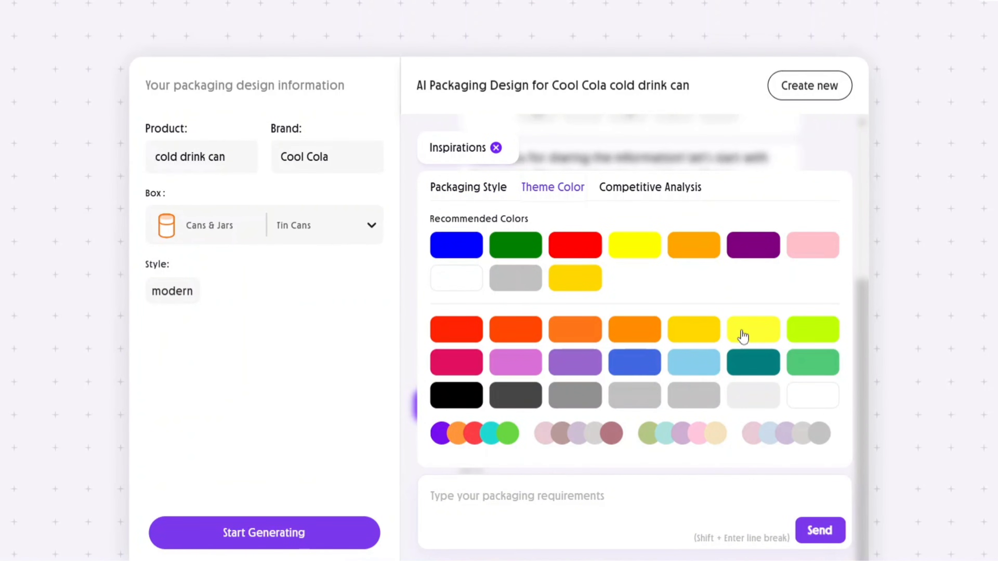
left_click(577, 439)
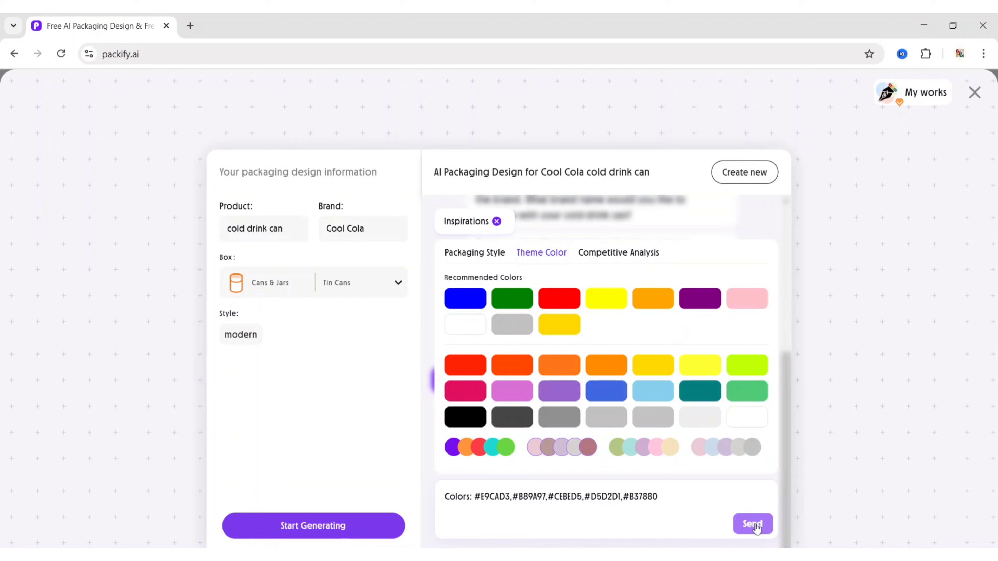
left_click(820, 531)
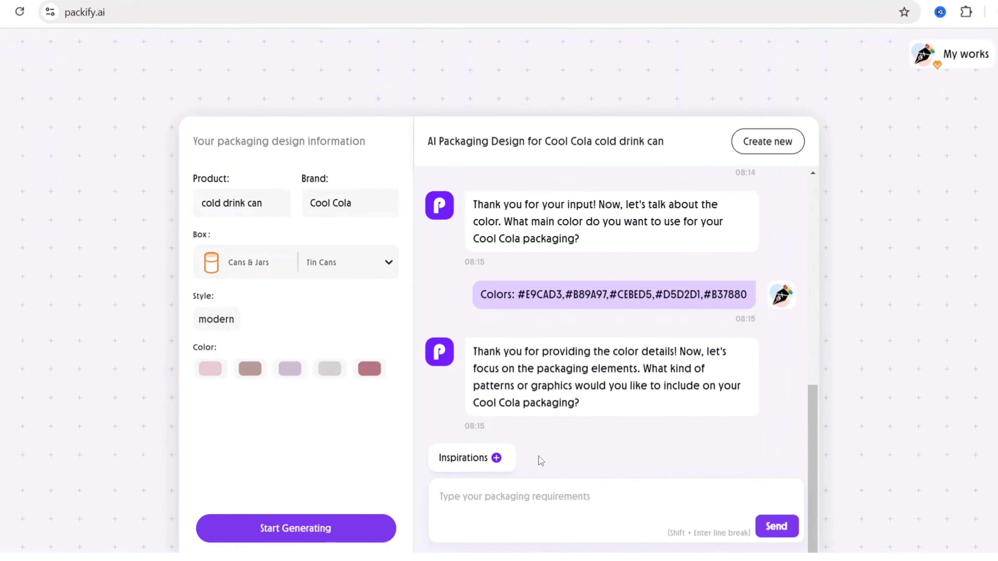
Step: Upload the Coco Cola image for competitive analysis and submit its generated description as packaging requirements
left_click(497, 458)
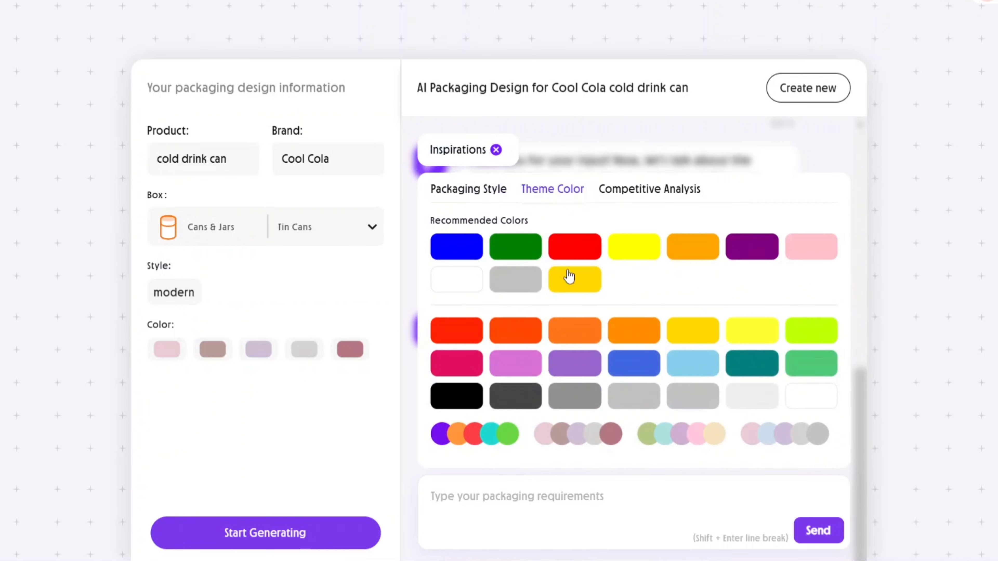
left_click(604, 233)
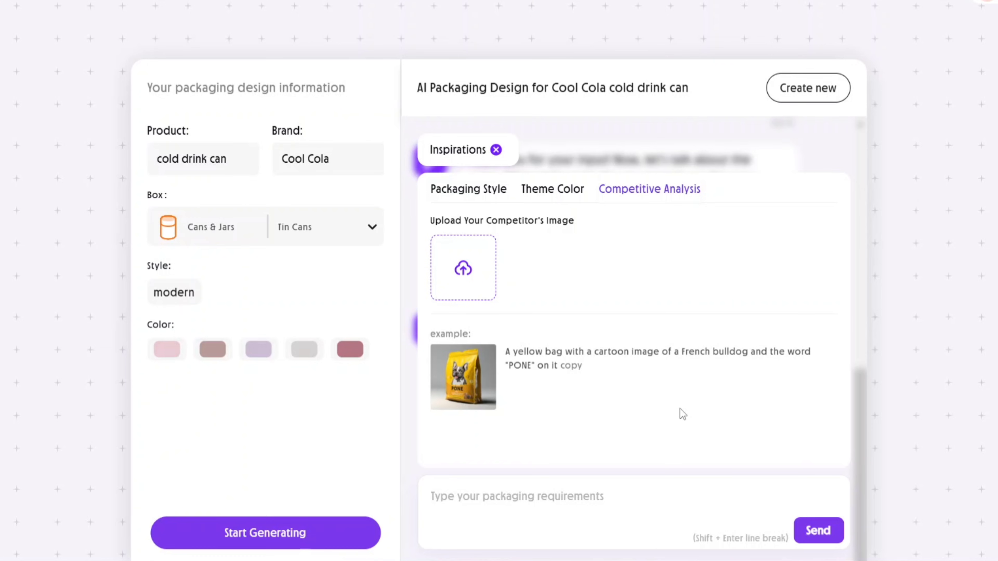
left_click(457, 271)
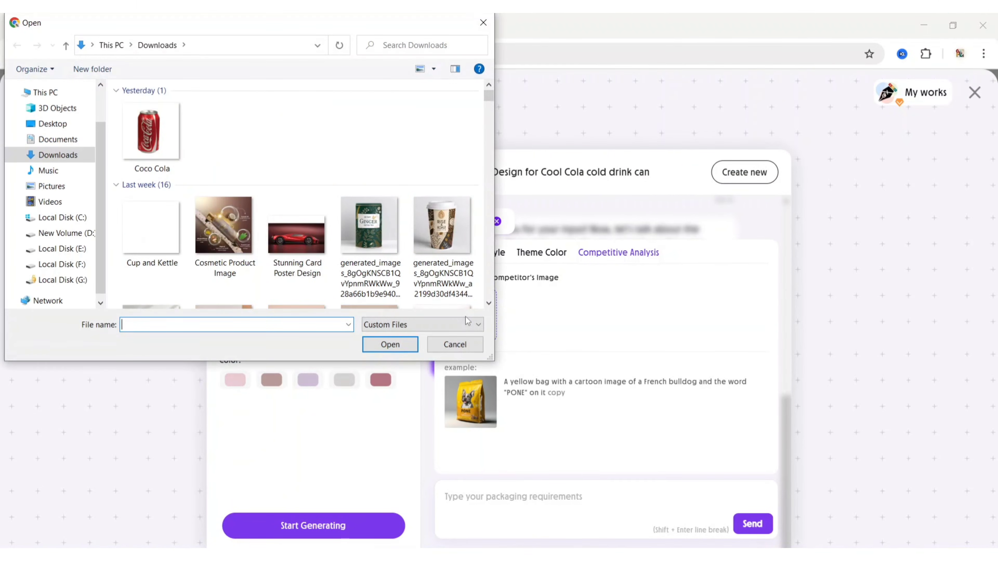
left_click(157, 139)
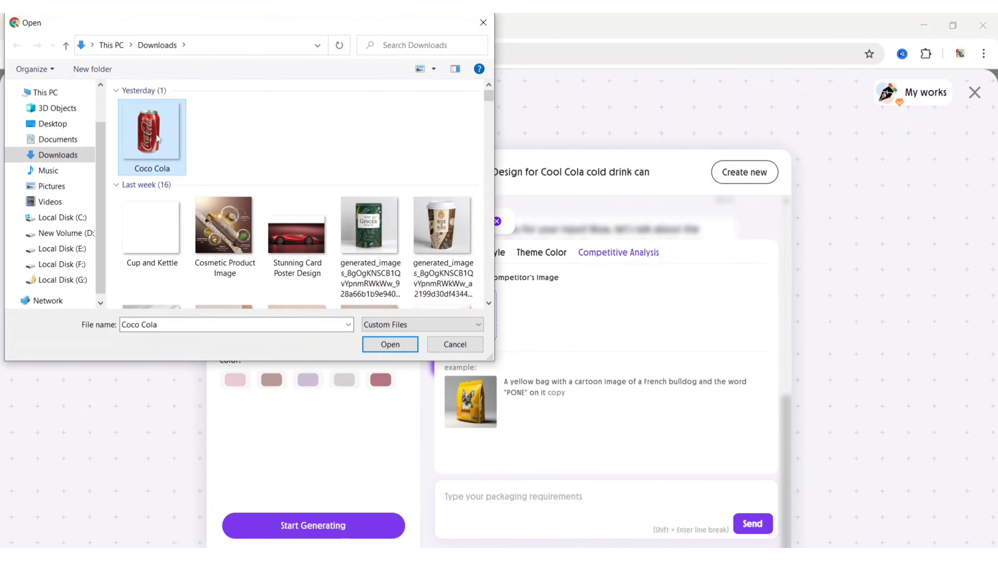
left_click(383, 346)
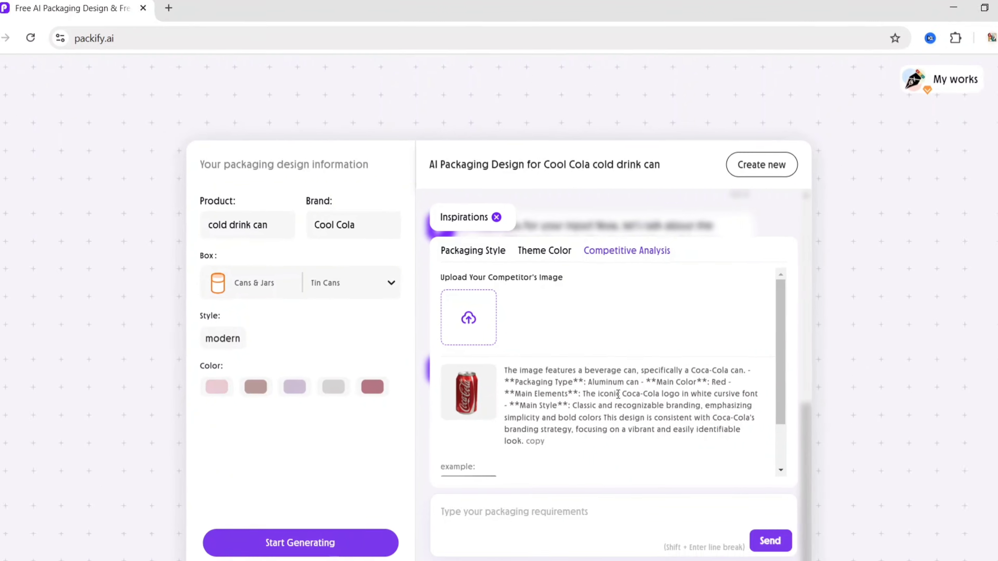
left_click(533, 432)
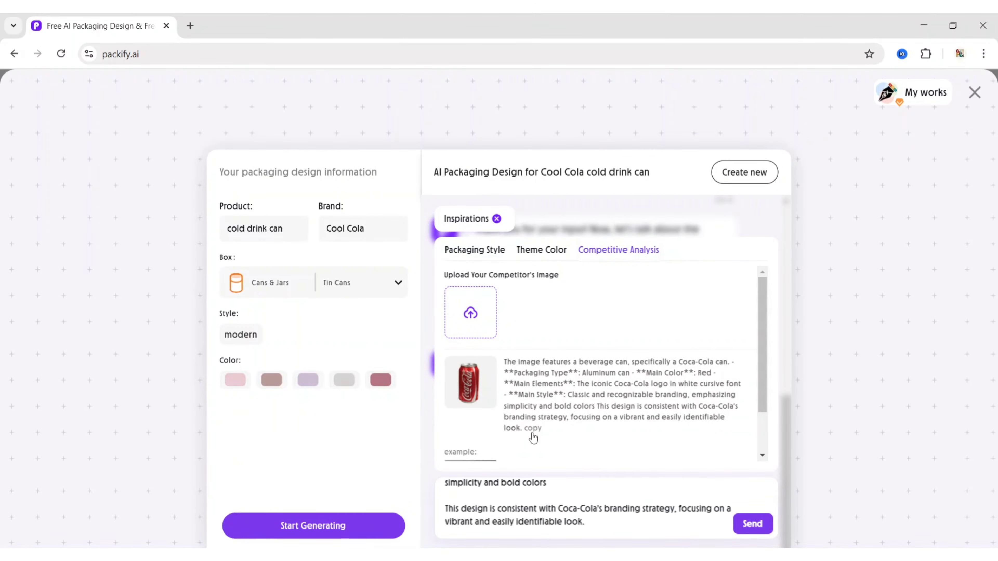
left_click(752, 524)
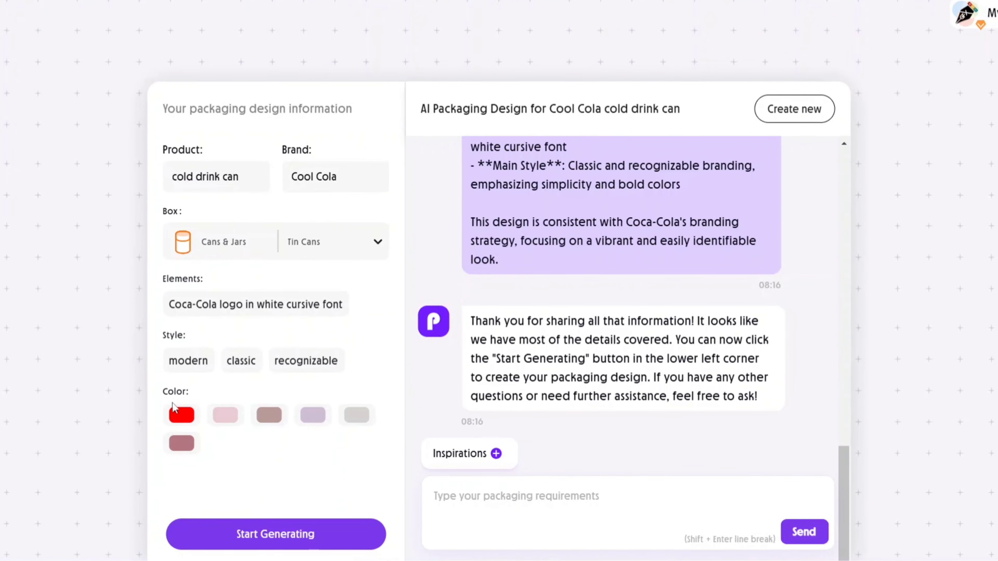
Step: Remove red from the packaging's theme colors and generate the can designs
left_click(199, 405)
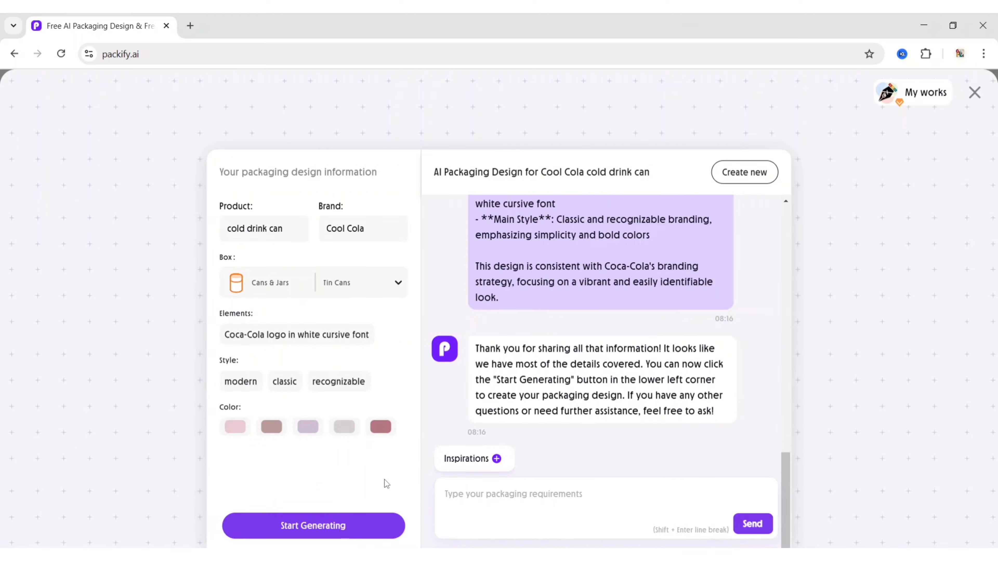
left_click(311, 540)
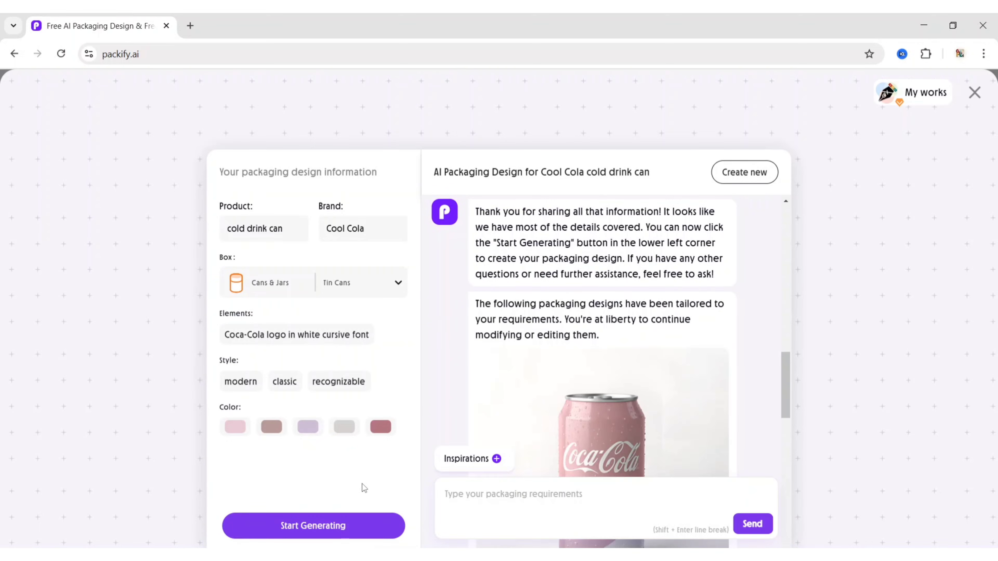
Step: Browse the first set of generated can designs and examine each one in the enlarged preview
scroll(752, 381, "down", 10)
scroll(760, 314, "up", 10)
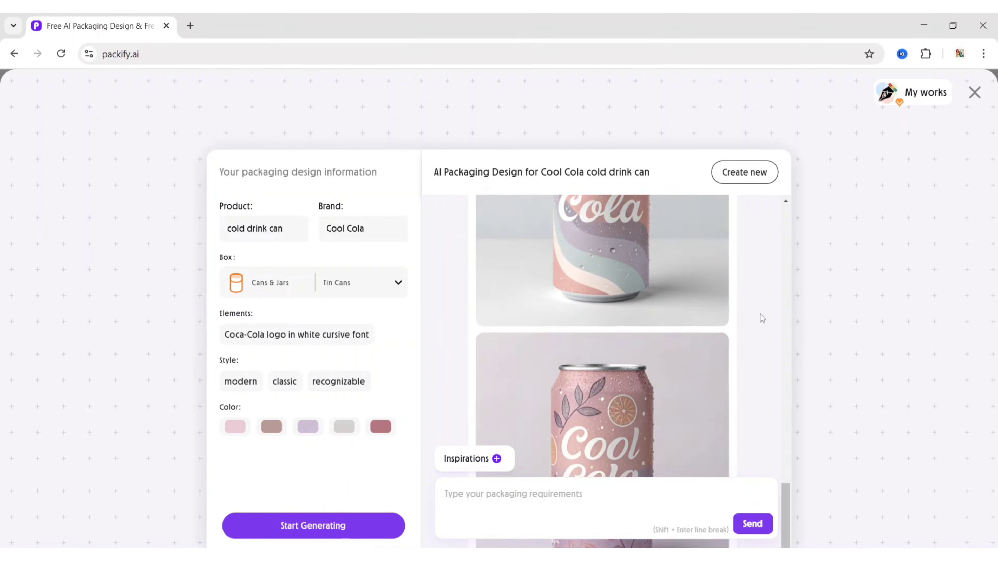
scroll(760, 315, "down", 3)
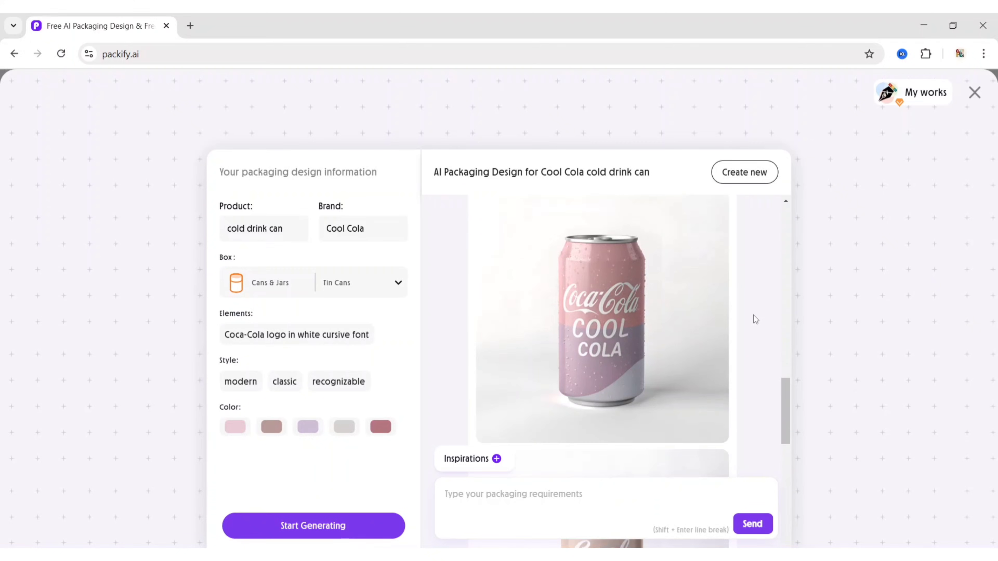
scroll(753, 316, "up", 3)
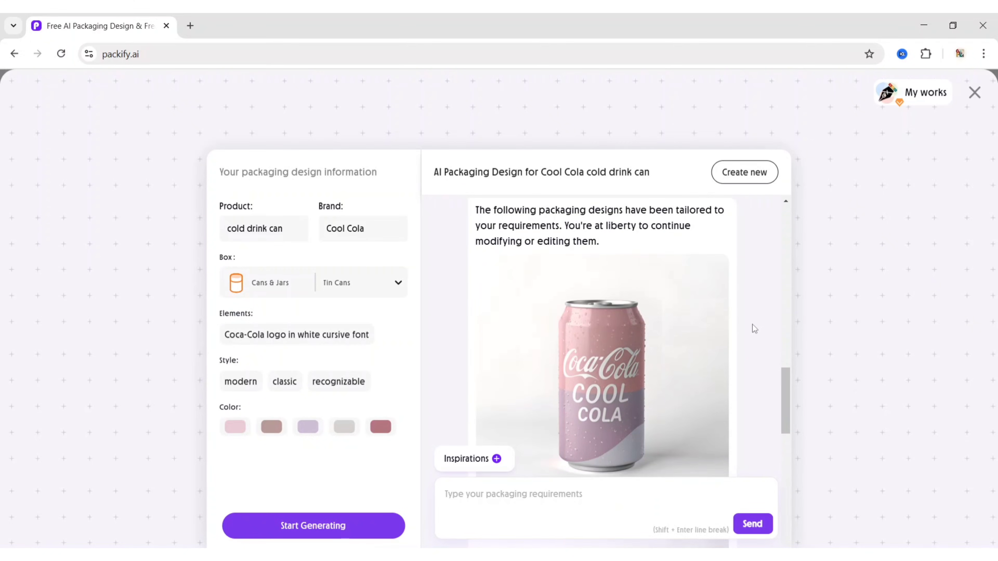
left_click(607, 358)
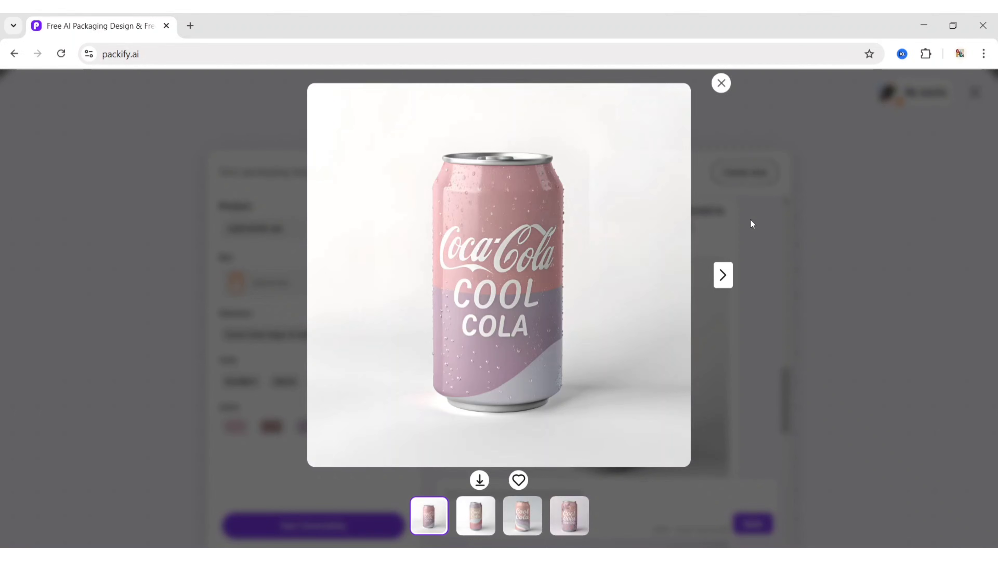
left_click(725, 276)
left_click(724, 276)
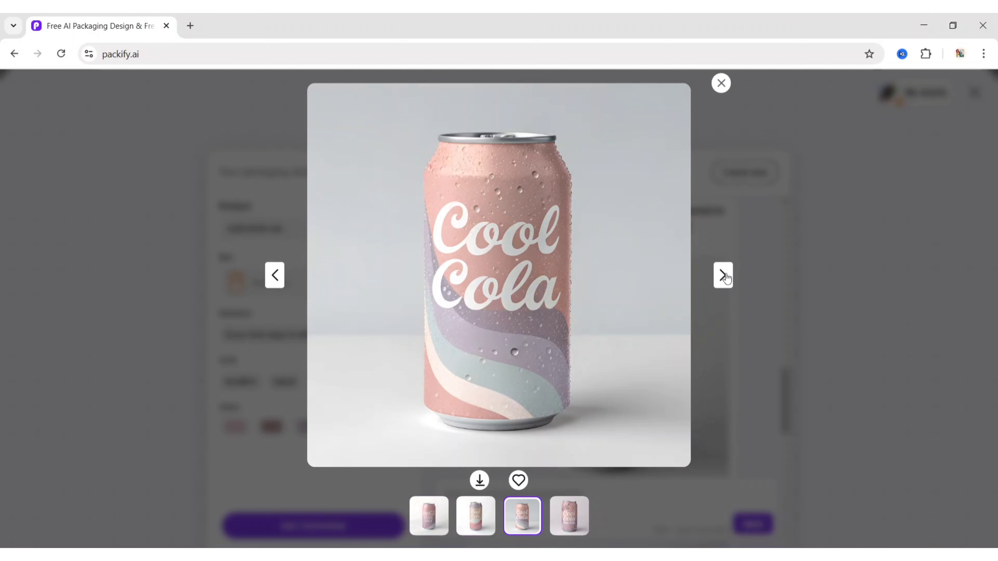
left_click(724, 276)
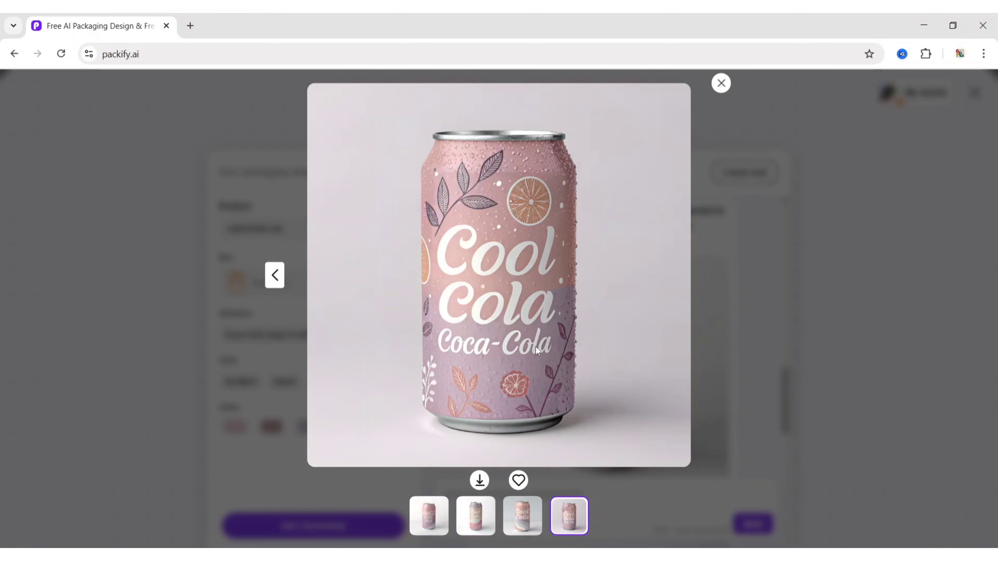
left_click(721, 83)
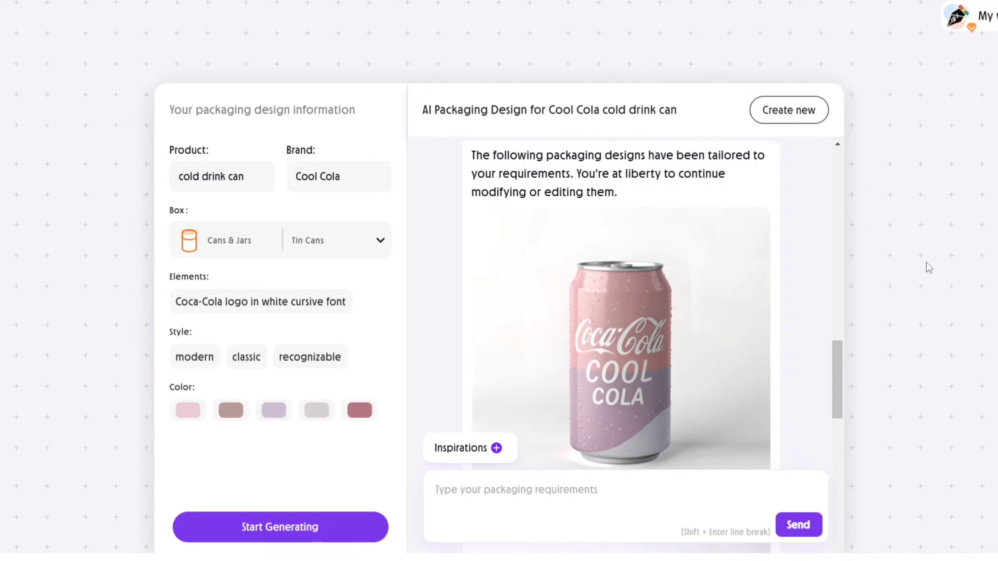
Step: Submit the request "remove coco cola in my design and keep my brand name only "cool cola"" and regenerate the designs
type("remove ")
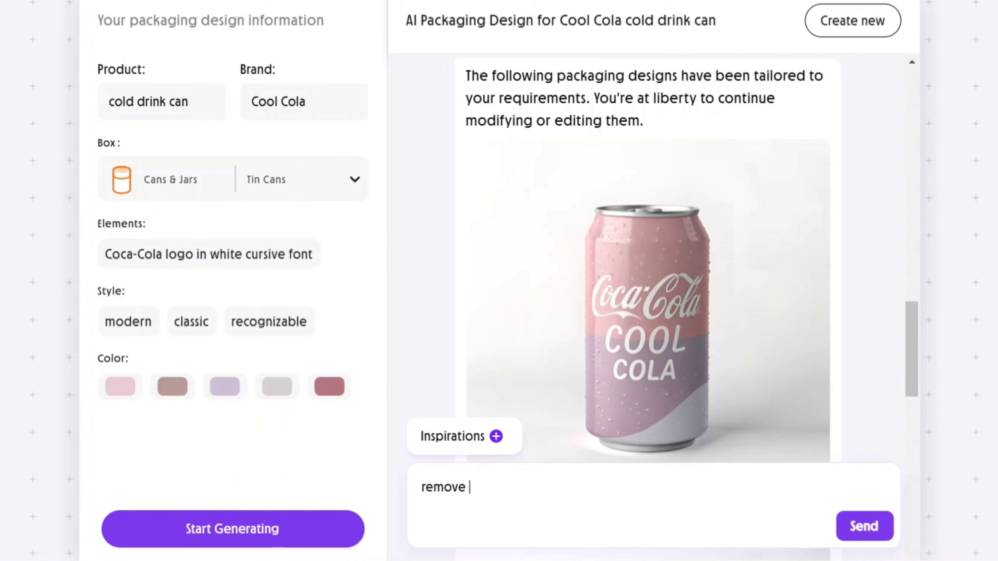
type("coco cola in my design and keep my")
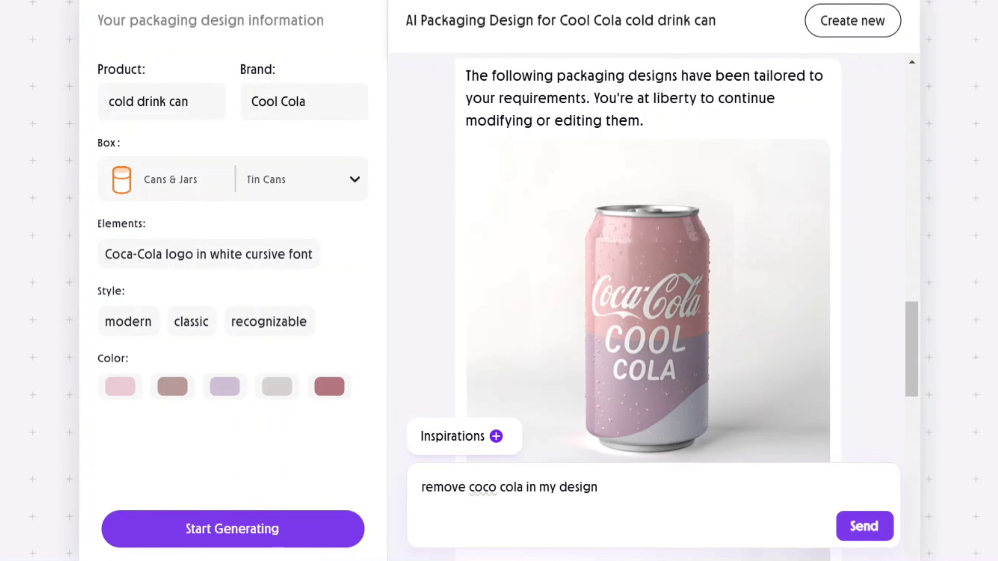
type(" brand name only \"cool cola\"")
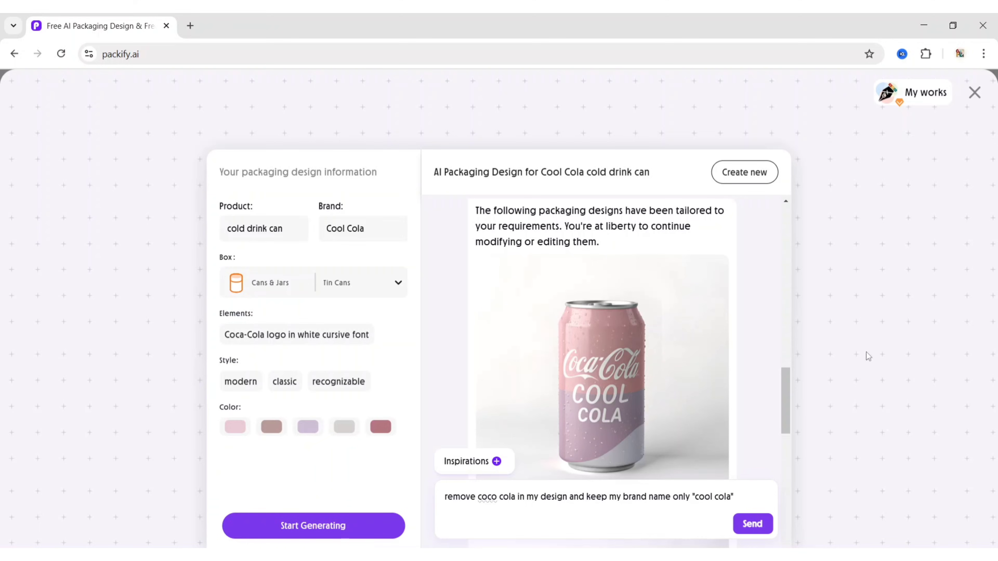
left_click(752, 524)
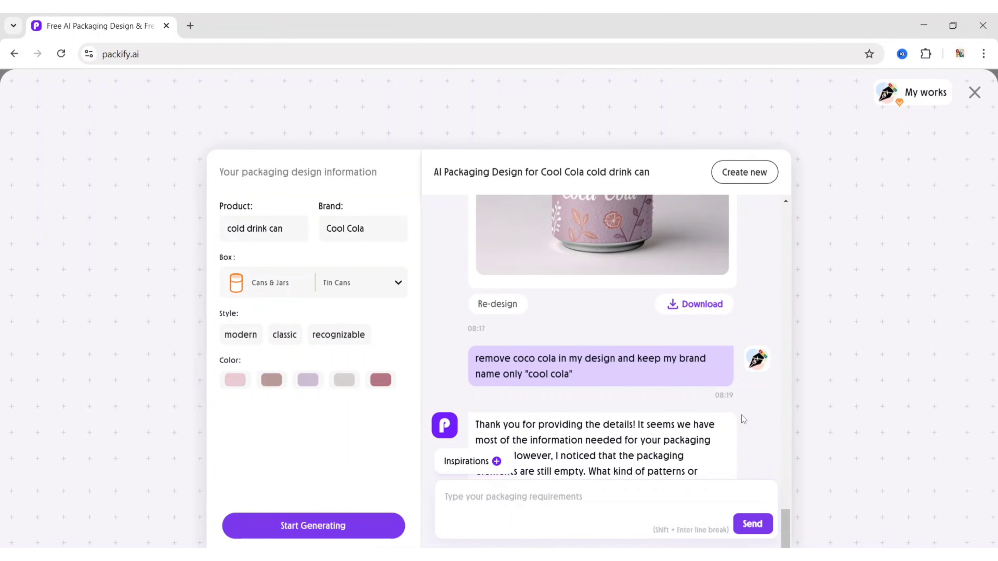
left_click(297, 535)
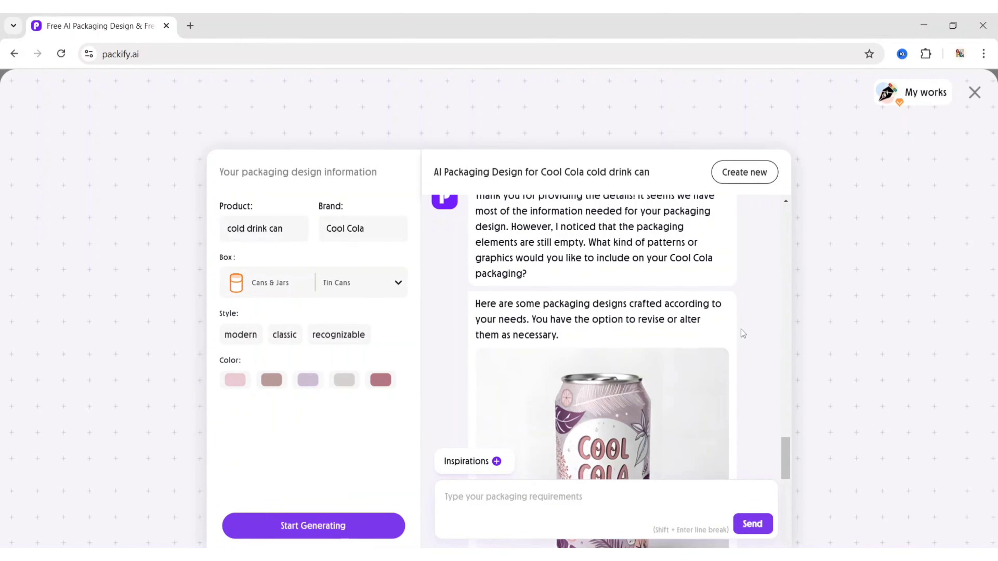
Step: Look through the regenerated Cool Cola designs and compare them enlarged for branding without the Coca-Cola name
scroll(743, 333, "down", 10)
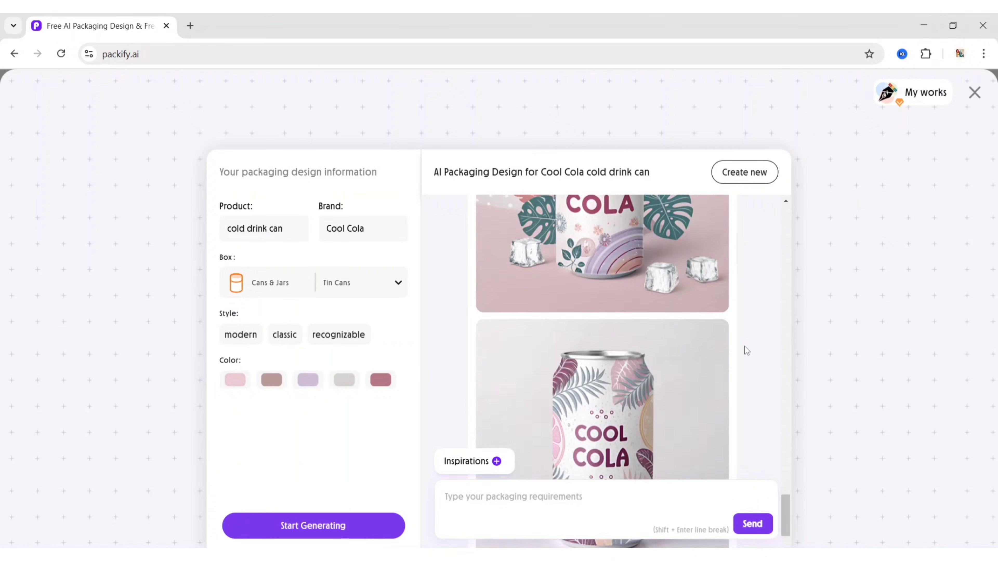
scroll(744, 347, "down", 8)
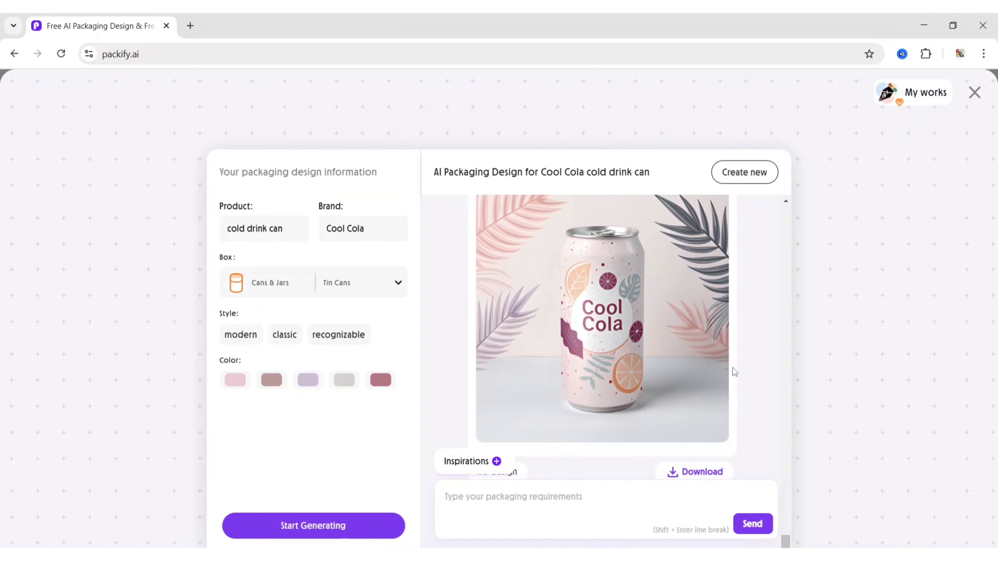
scroll(733, 371, "up", 6)
left_click(618, 380)
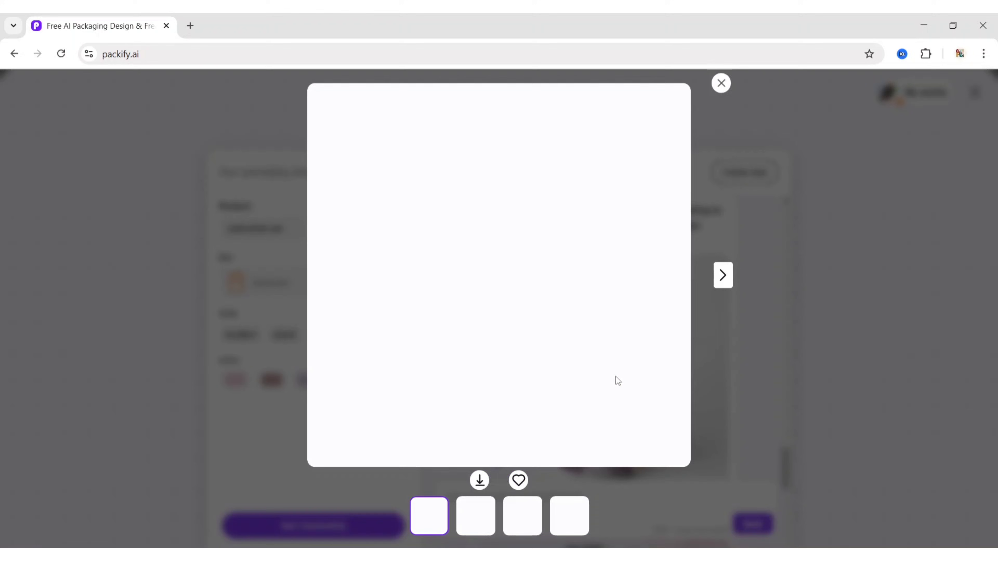
left_click(723, 278)
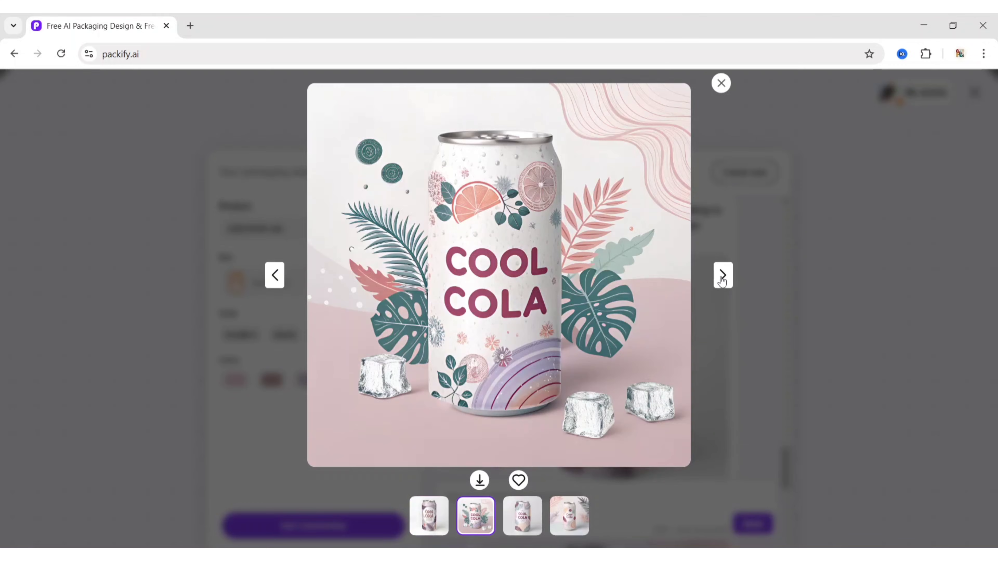
left_click(722, 280)
left_click(723, 280)
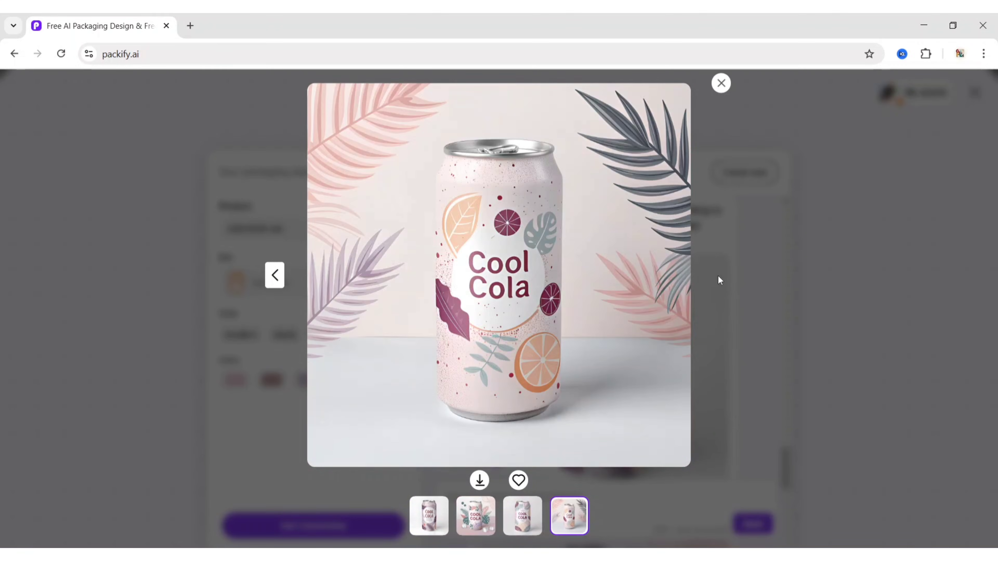
left_click(721, 83)
Step: Replace the classic and recognizable styles with elegant and Industrial, submit them, and regenerate the packaging concepts
left_click(301, 325)
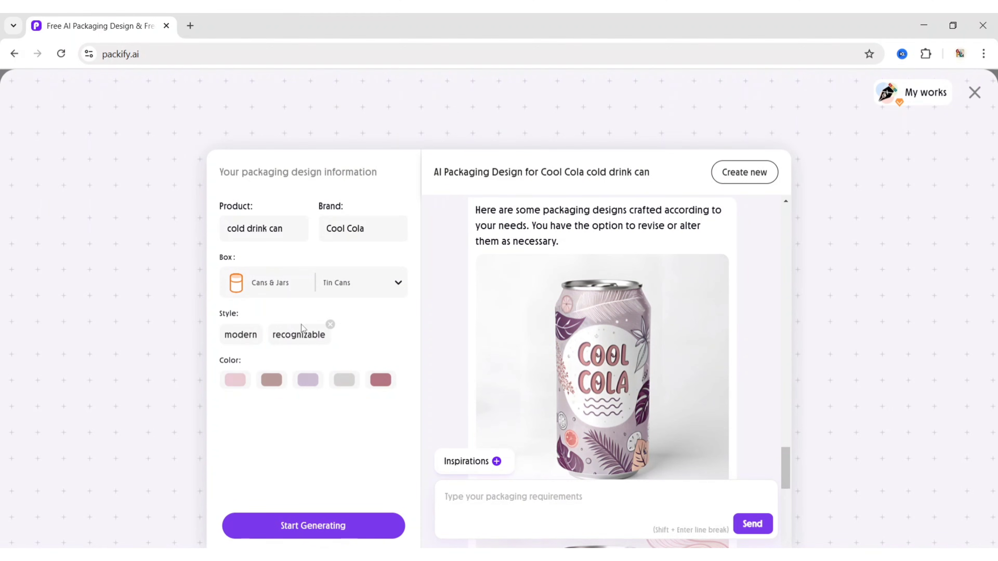
left_click(330, 325)
left_click(496, 461)
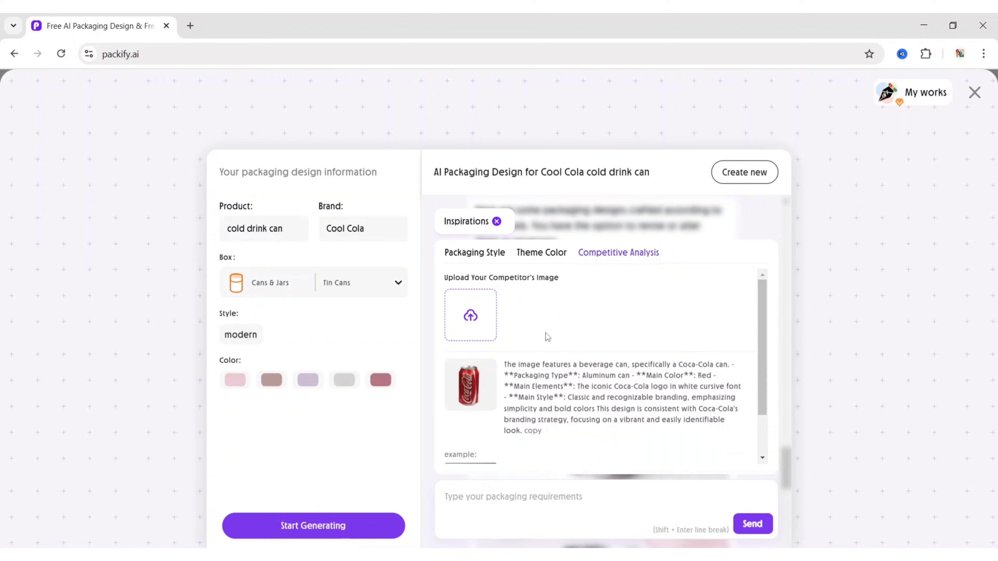
left_click(468, 256)
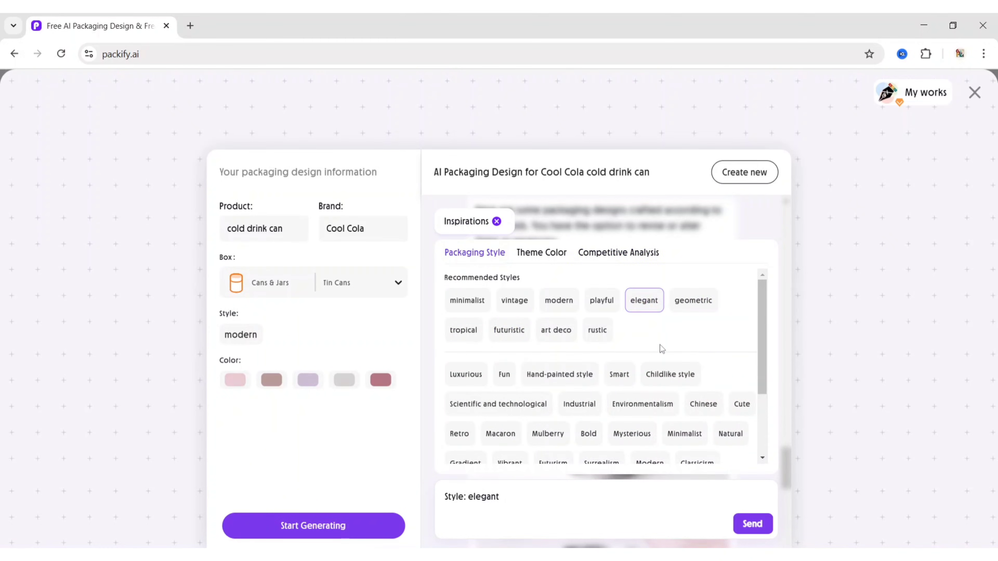
left_click(580, 407)
left_click(752, 525)
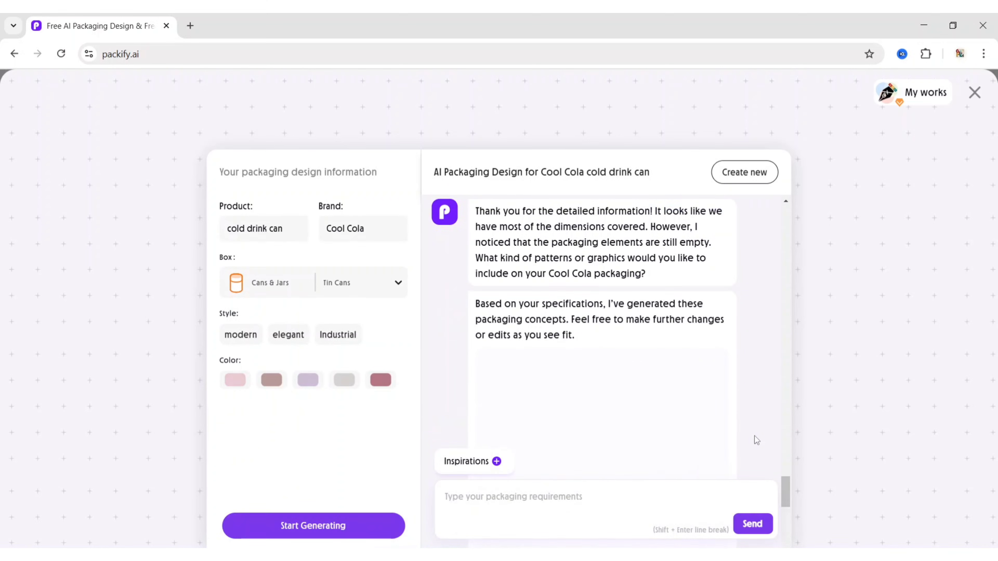
Step: Review the elegant and Industrial style can concepts and examine each one in the enlarged preview
scroll(720, 371, "up", 15)
scroll(719, 370, "down", 15)
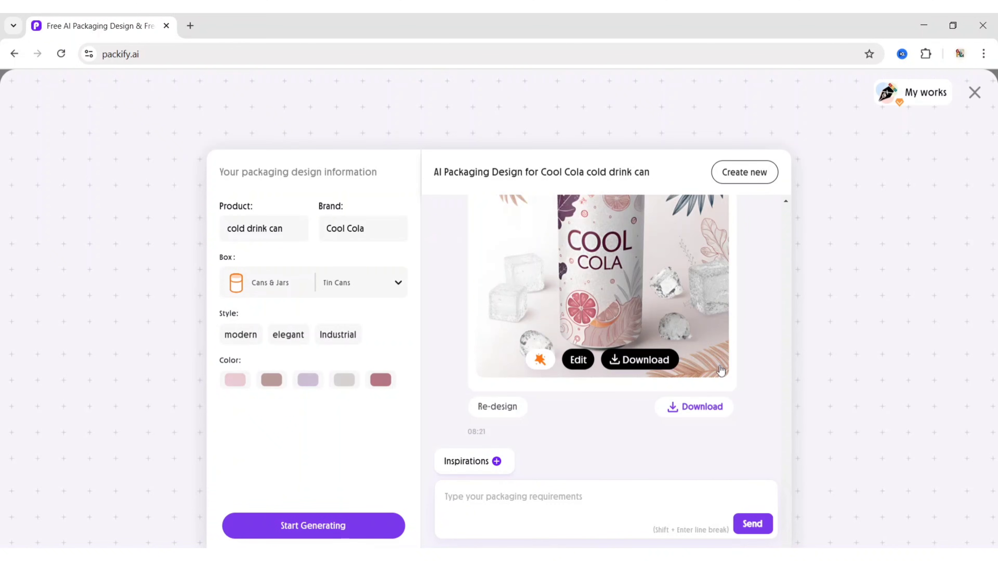
scroll(736, 357, "up", 8)
scroll(736, 356, "down", 3)
scroll(736, 356, "down", 2)
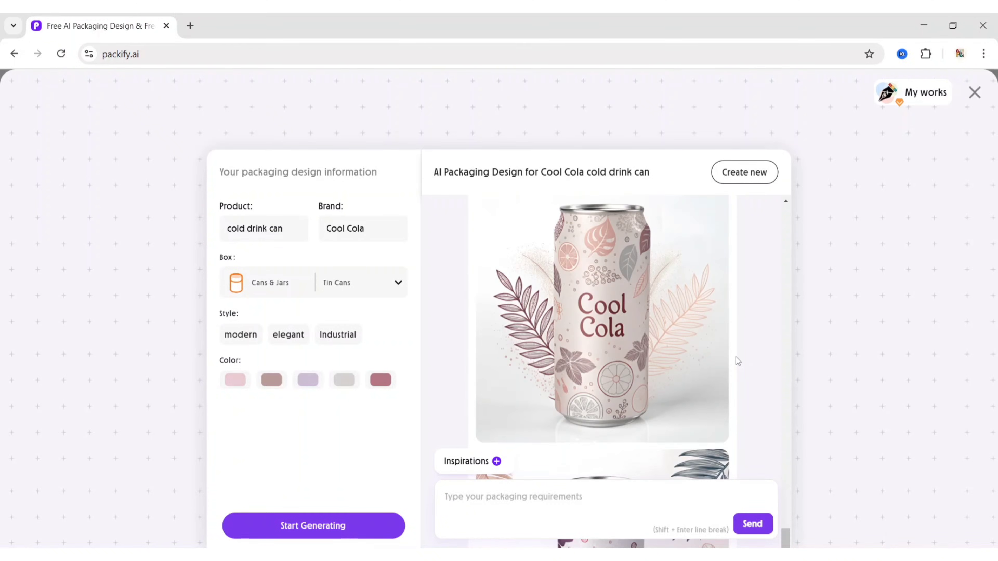
scroll(737, 356, "down", 3)
scroll(736, 356, "up", 5)
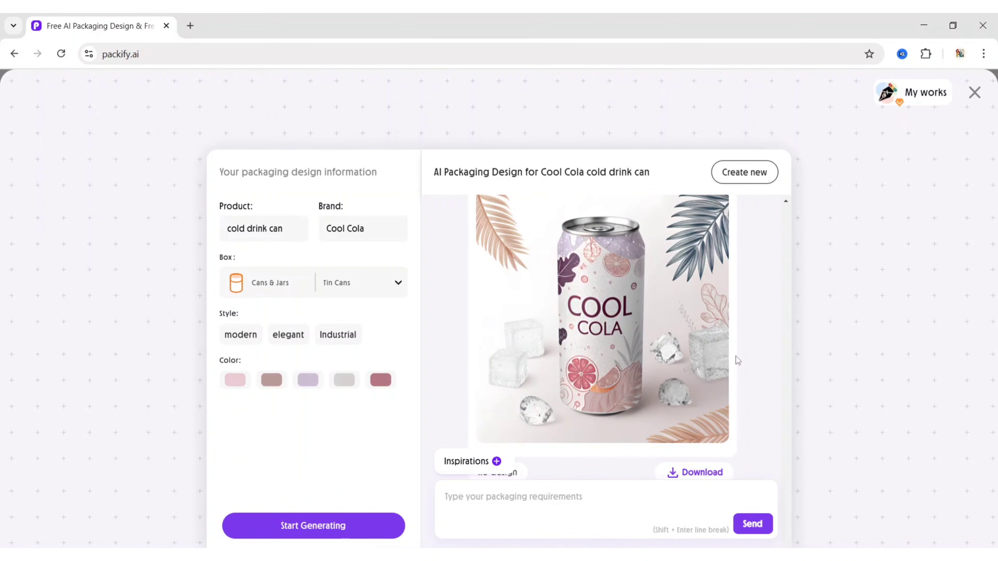
left_click(736, 357)
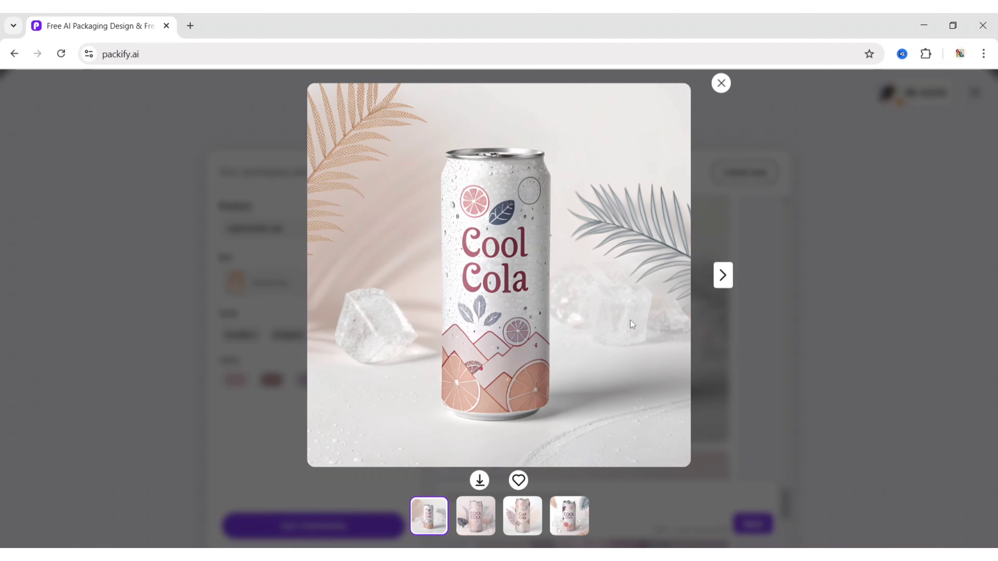
left_click(722, 276)
left_click(723, 275)
left_click(722, 275)
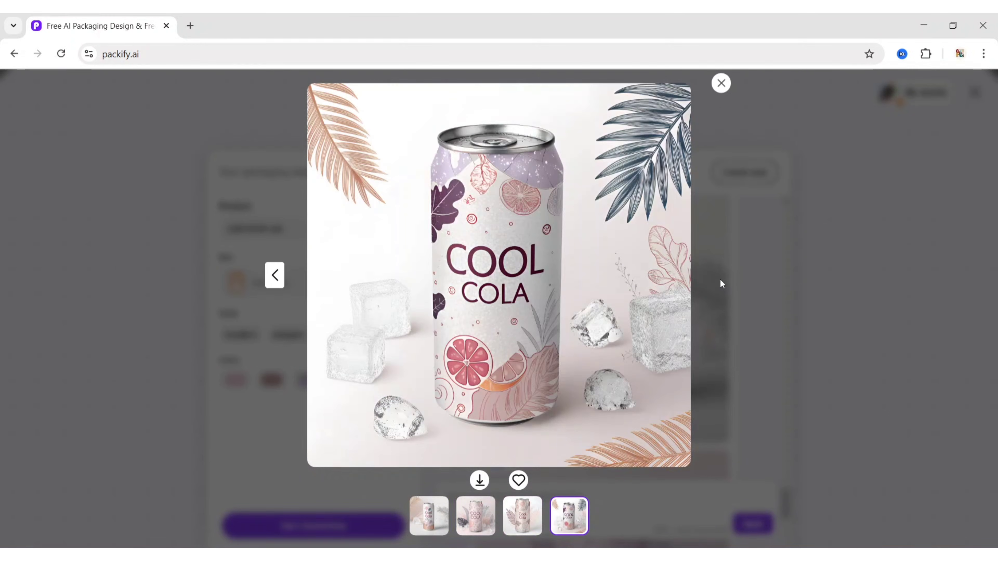
Step: Close the enlarged preview, remove the elegant style, regenerate the packaging concepts, and look over the new cans
left_click(721, 83)
left_click(306, 325)
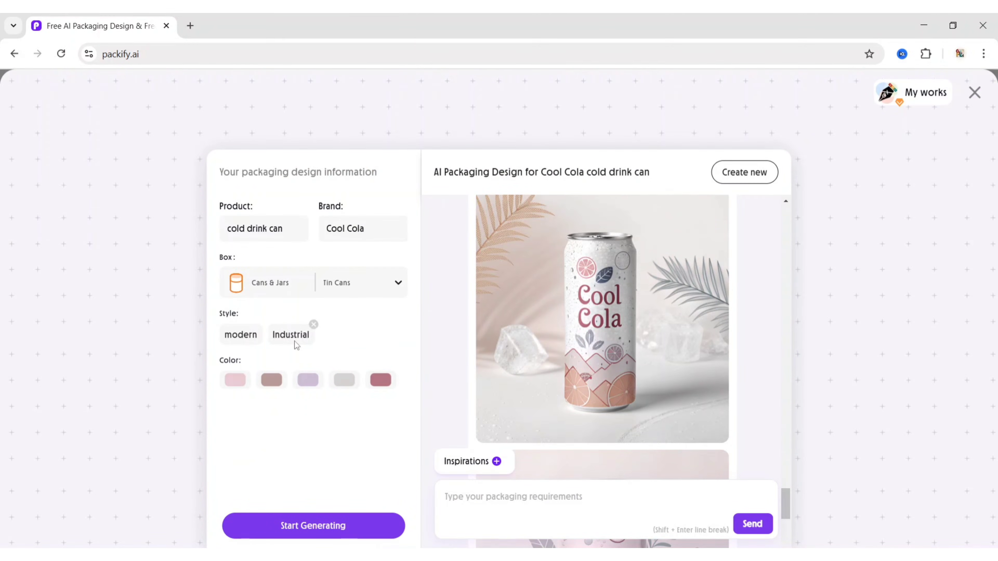
left_click(316, 531)
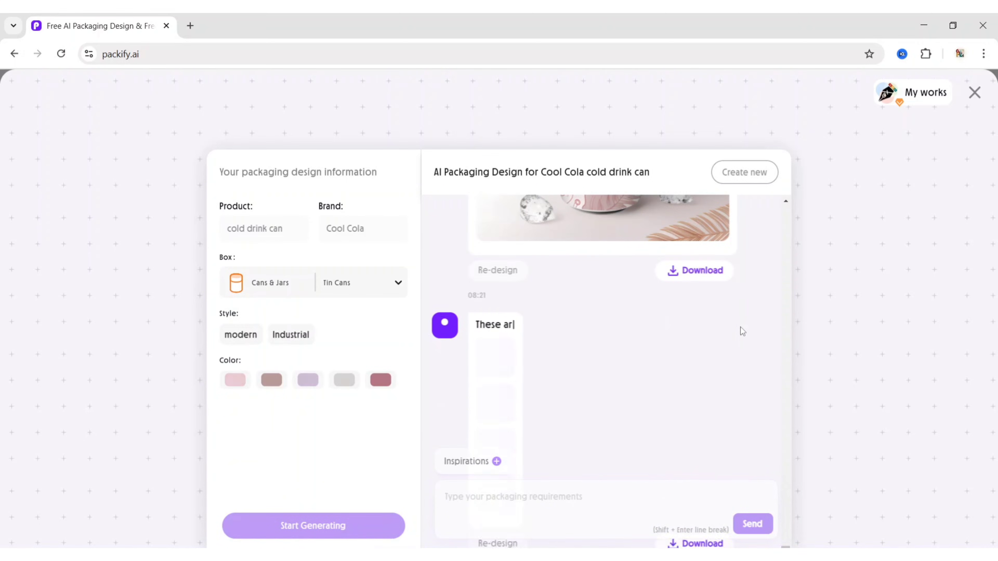
scroll(747, 375, "down", 10)
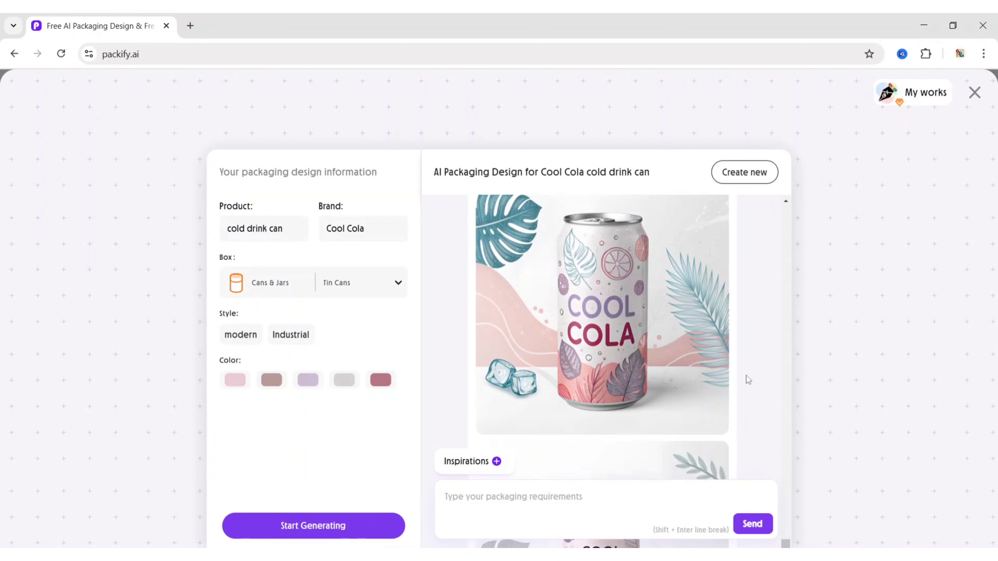
Step: Remove the Industrial style so only modern is kept, and regenerate the packaging concepts
scroll(746, 378, "up", 10)
left_click(313, 326)
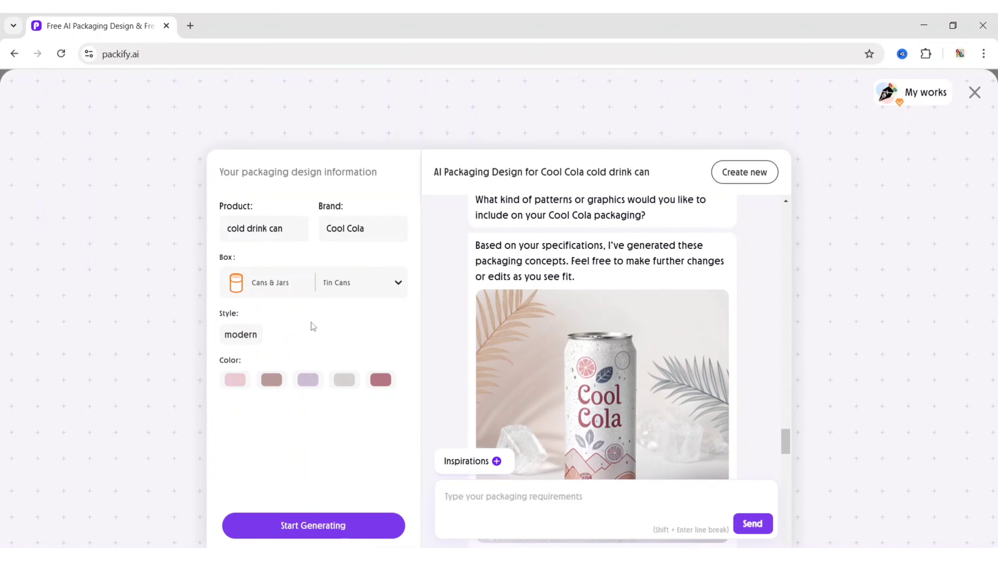
left_click(321, 525)
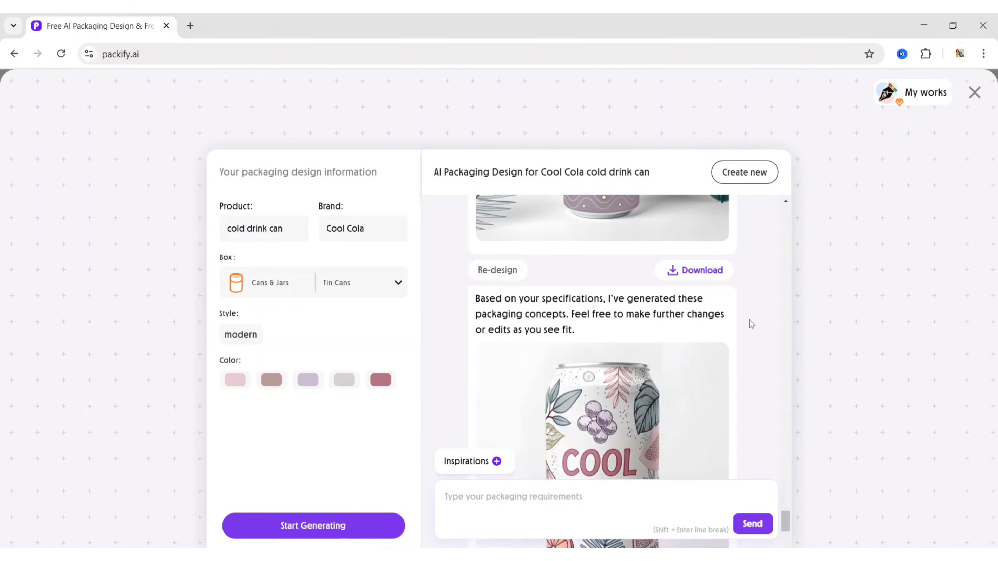
Step: Look through the modern-only can concepts and examine all four in the enlarged preview
scroll(747, 334, "down", 14)
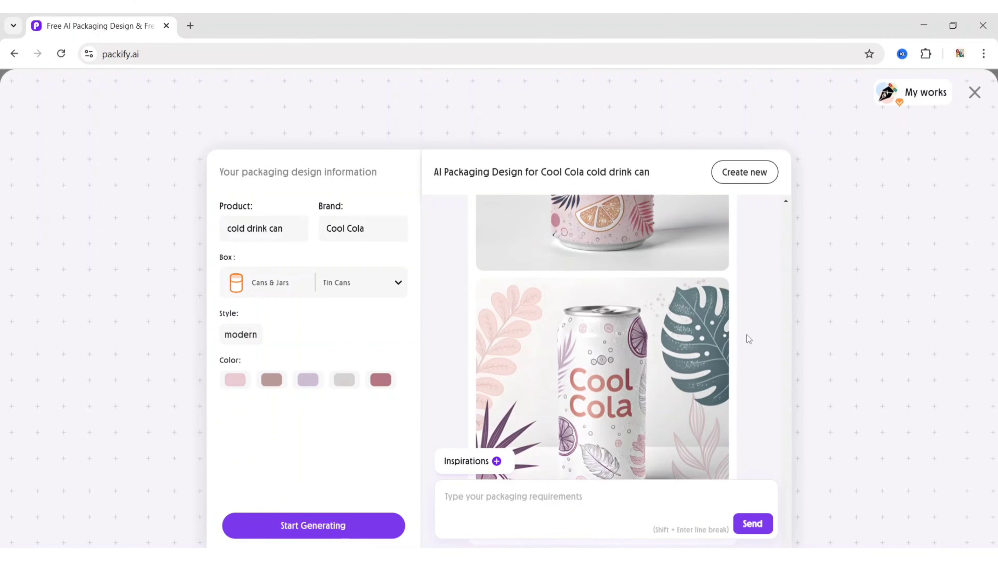
scroll(743, 345, "up", 2)
scroll(742, 350, "down", 3)
scroll(742, 350, "up", 6)
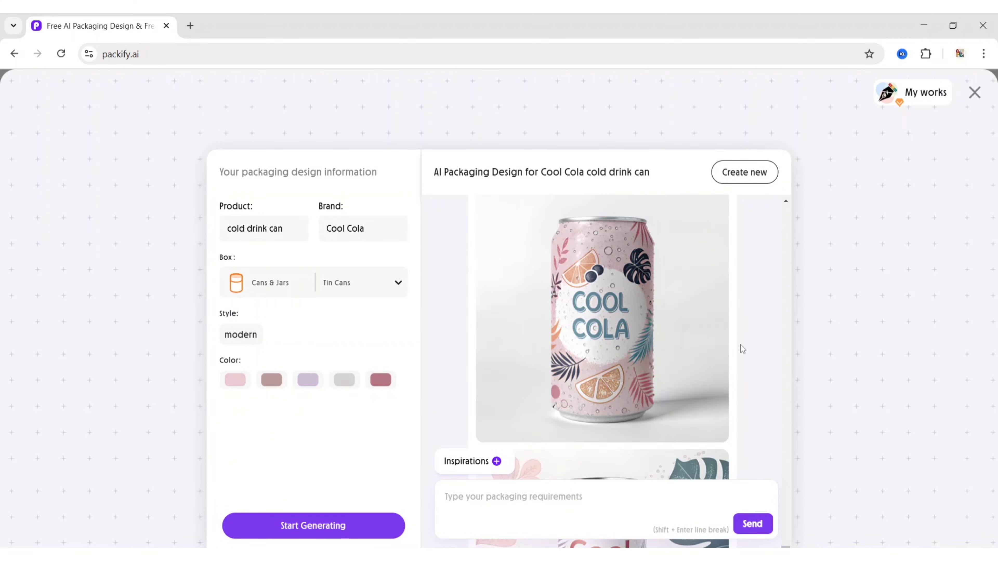
scroll(741, 348, "up", 10)
left_click(643, 377)
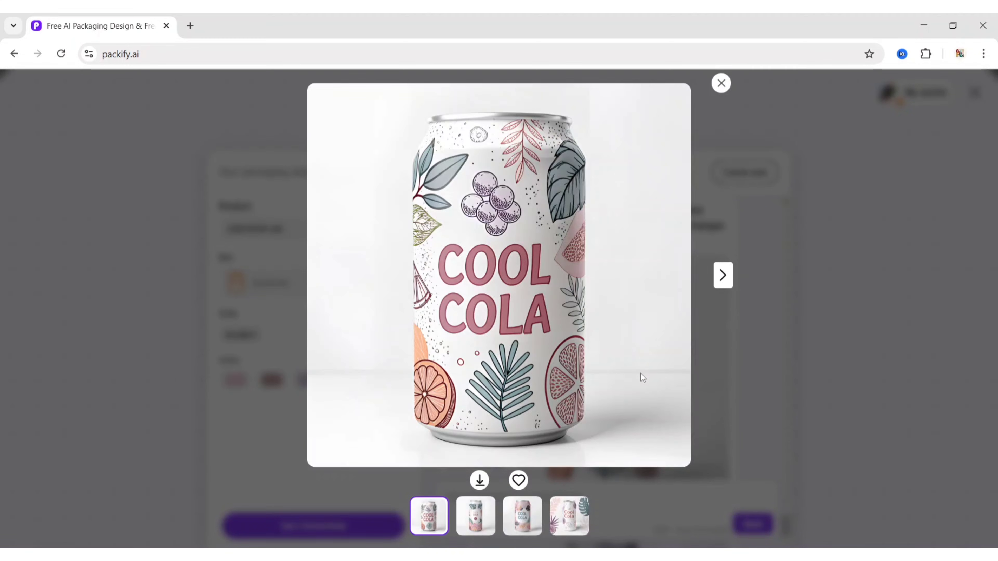
left_click(721, 280)
left_click(721, 282)
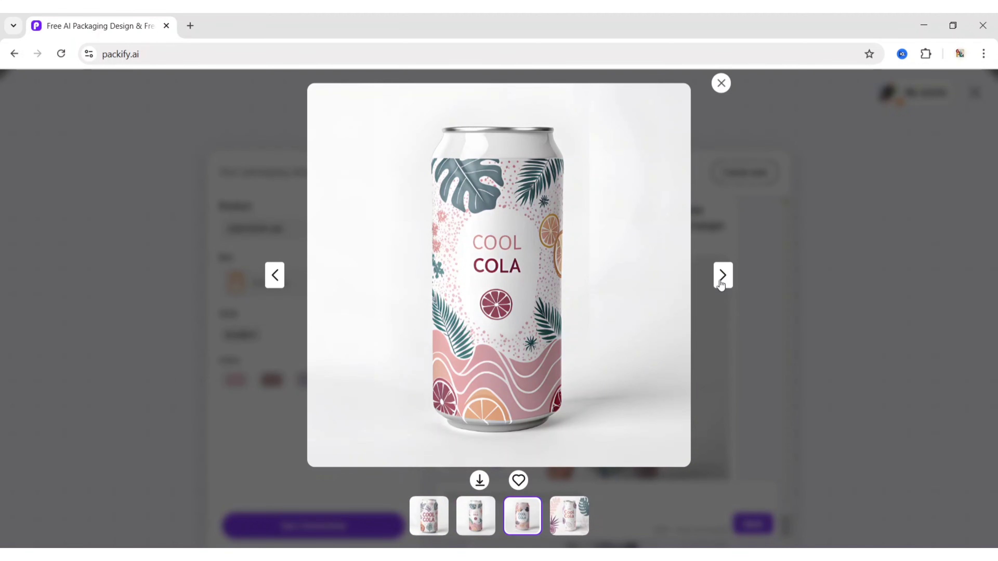
left_click(721, 282)
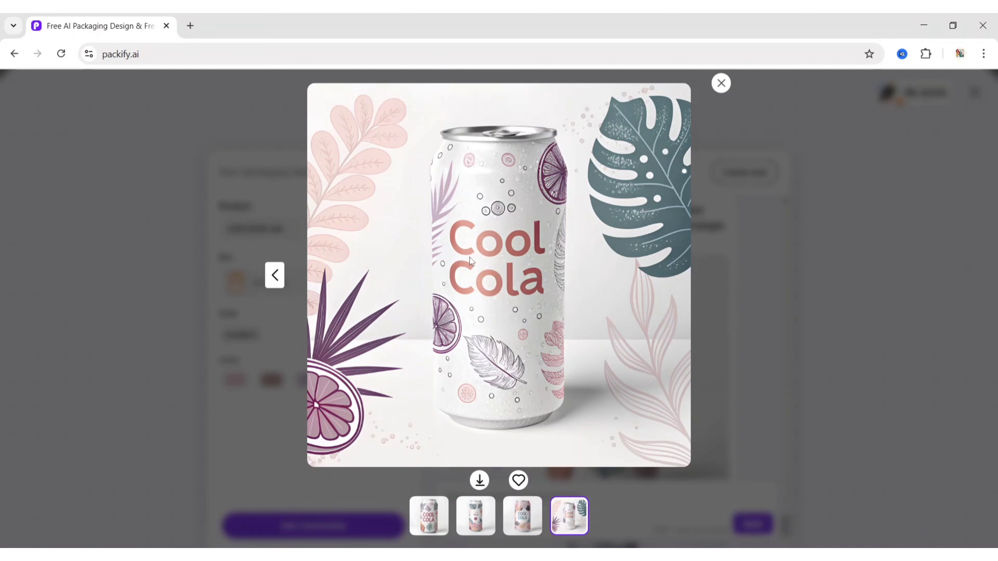
Step: Download the pink can design with the blue lettering and check the downloaded image full size
left_click(273, 277)
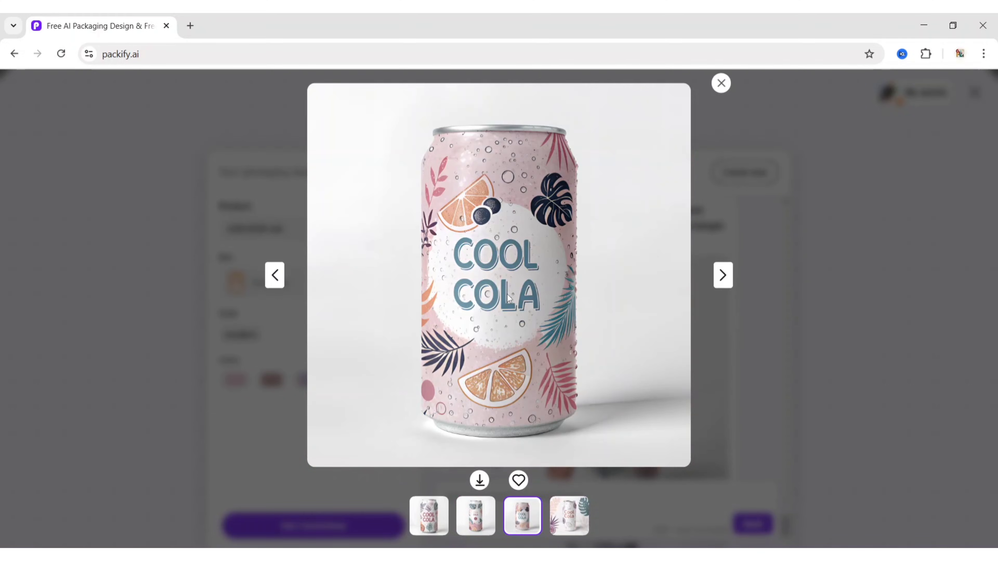
left_click(483, 485)
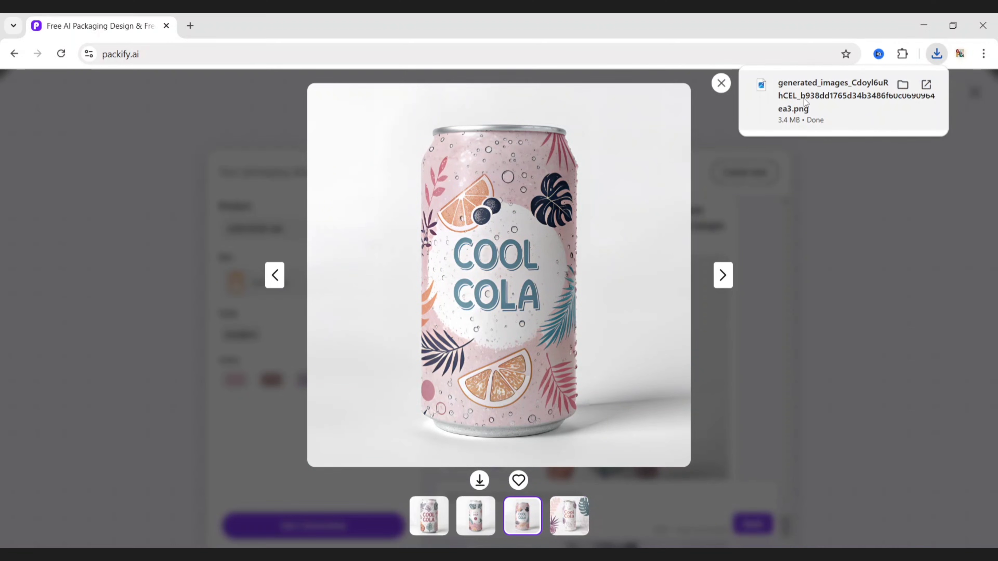
left_click(804, 97)
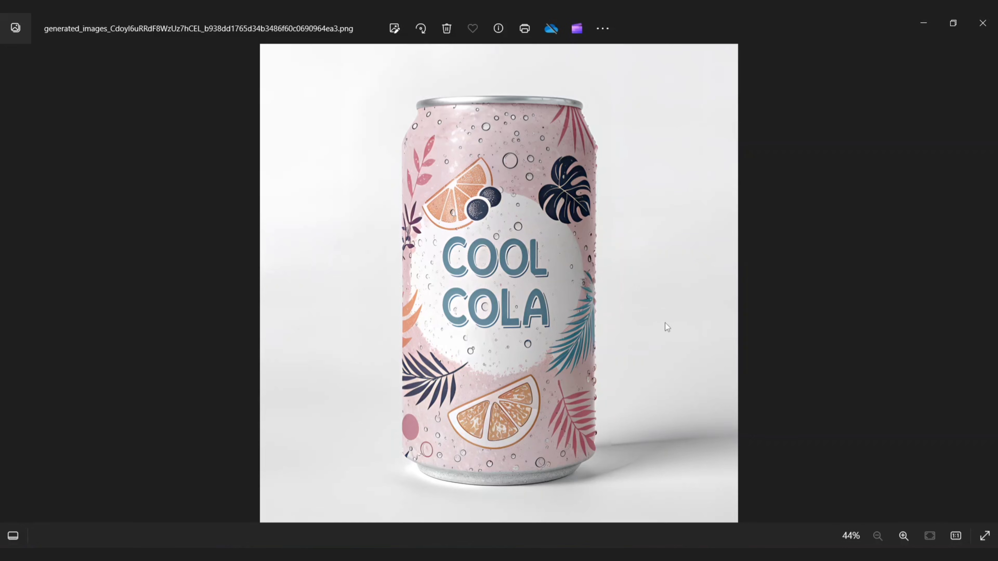
left_click(982, 23)
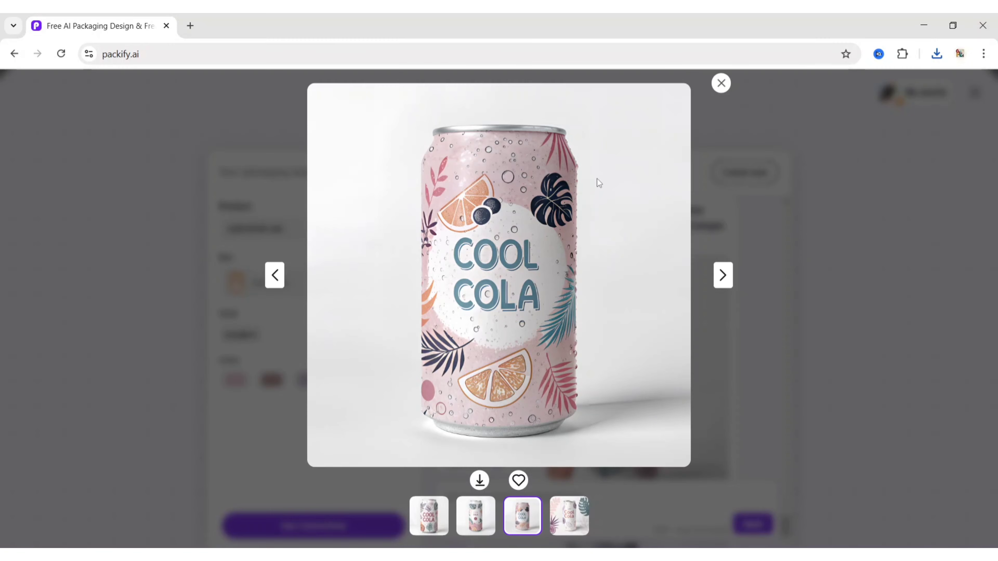
Step: Close the enlarged preview and start AI Background Generate for the pink can with blue lettering
left_click(722, 84)
scroll(746, 311, "down", 5)
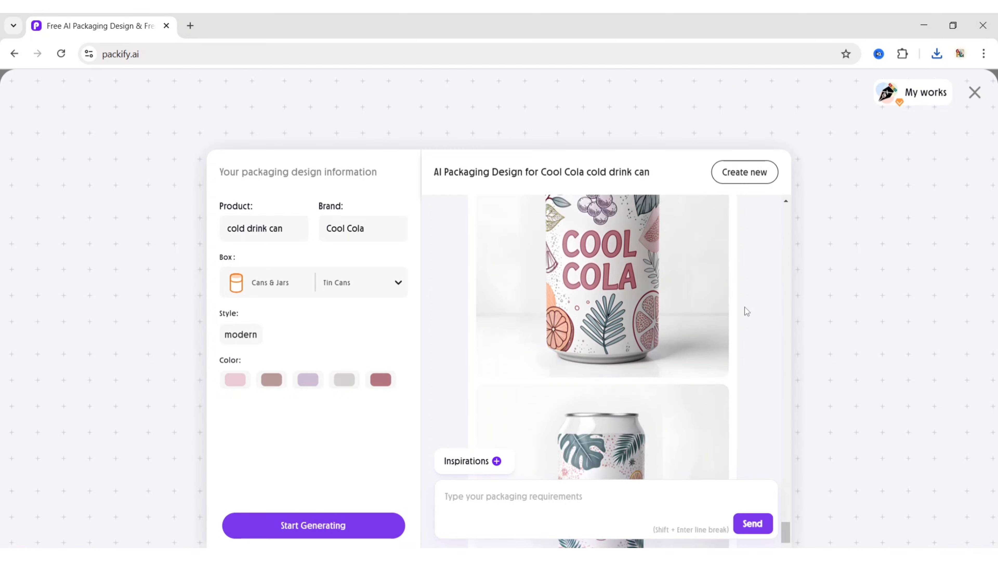
scroll(744, 308, "up", 1)
scroll(745, 307, "down", 8)
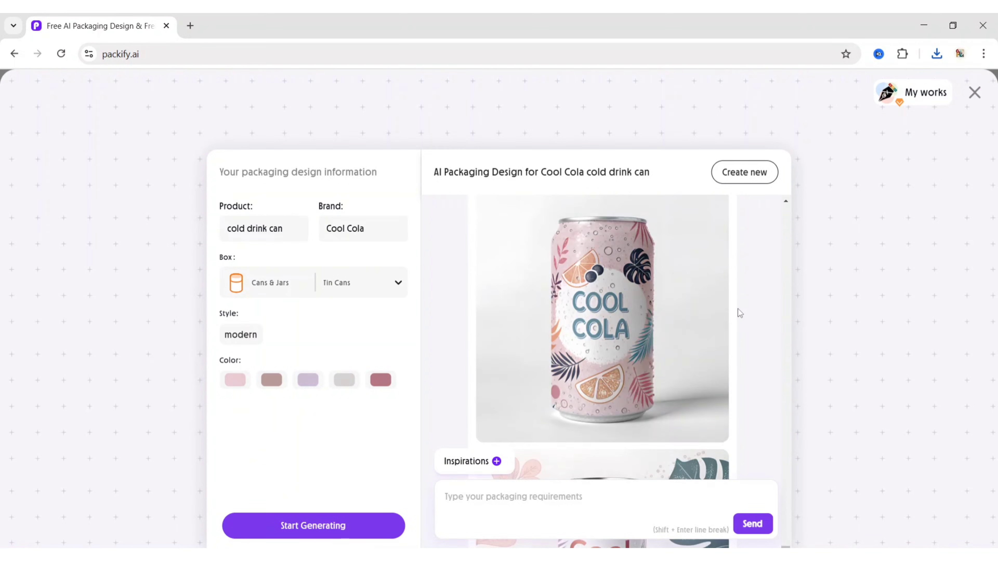
mouse_move(512, 394)
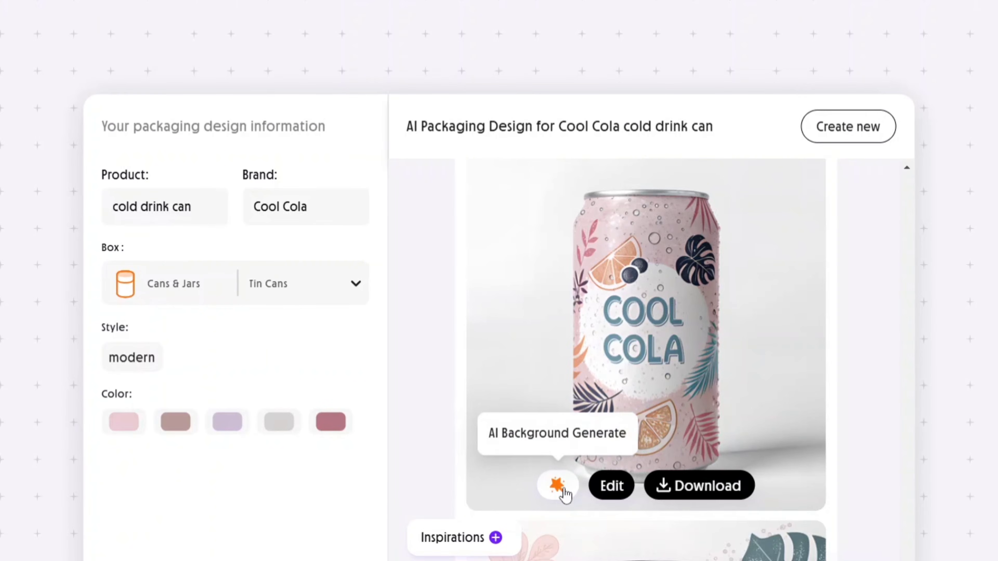
left_click(565, 489)
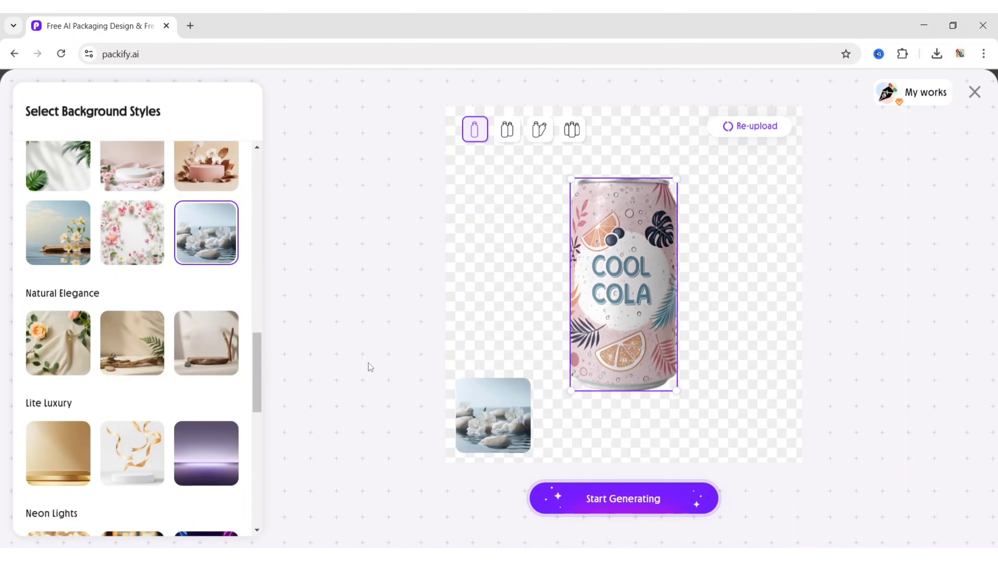
Step: Choose the Fruit background with berries and lemons around a white centre and generate the product images
scroll(246, 298, "up", 15)
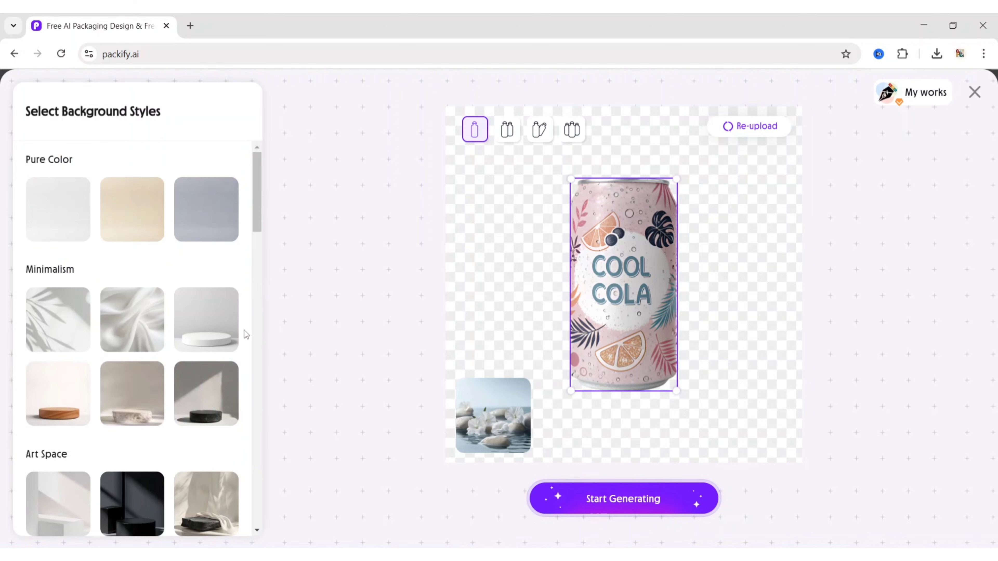
scroll(246, 334, "down", 5)
scroll(244, 329, "down", 20)
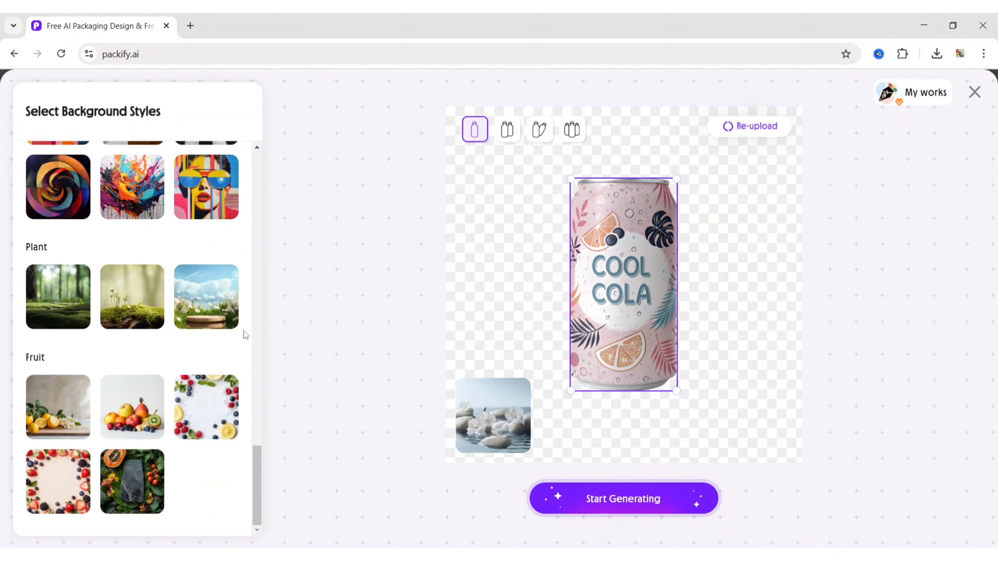
left_click(203, 409)
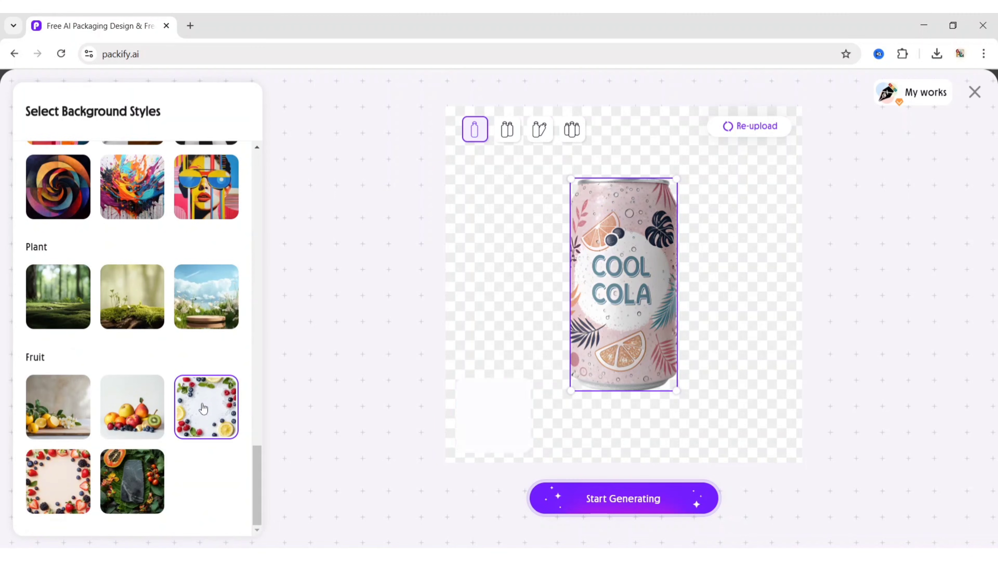
left_click(619, 504)
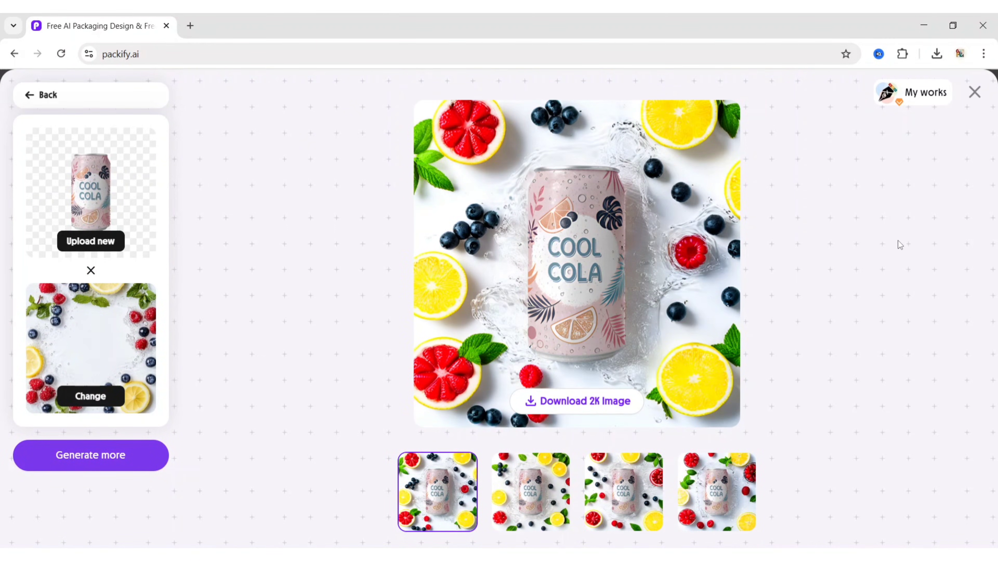
Step: Compare the four fruit-background images and download the first one as a 2K image
left_click(554, 500)
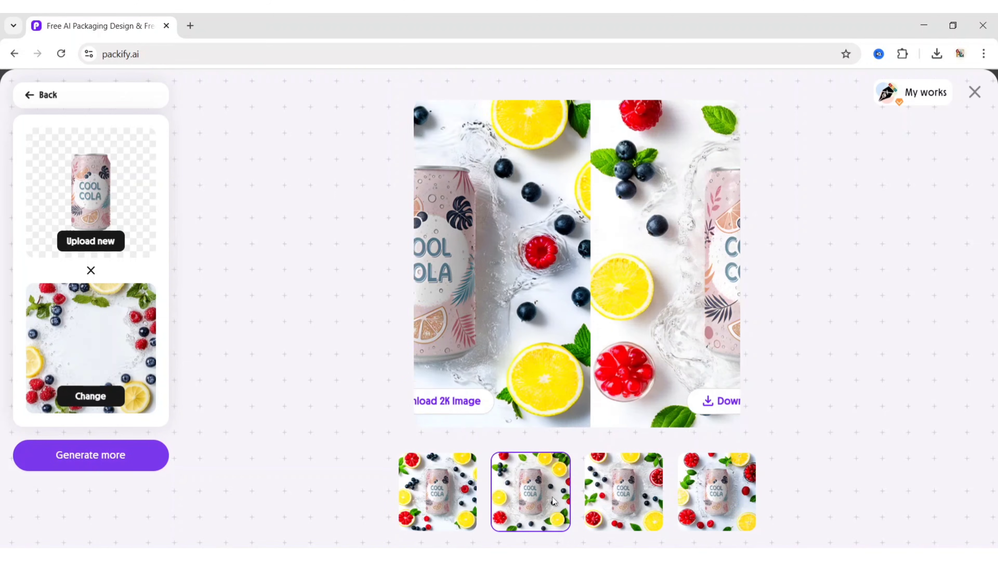
left_click(621, 502)
left_click(724, 498)
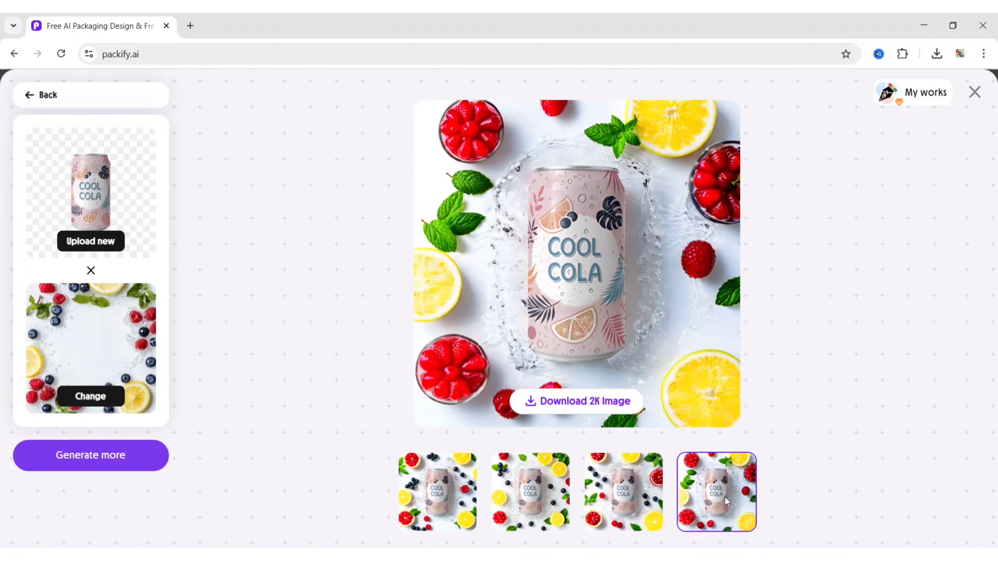
left_click(437, 496)
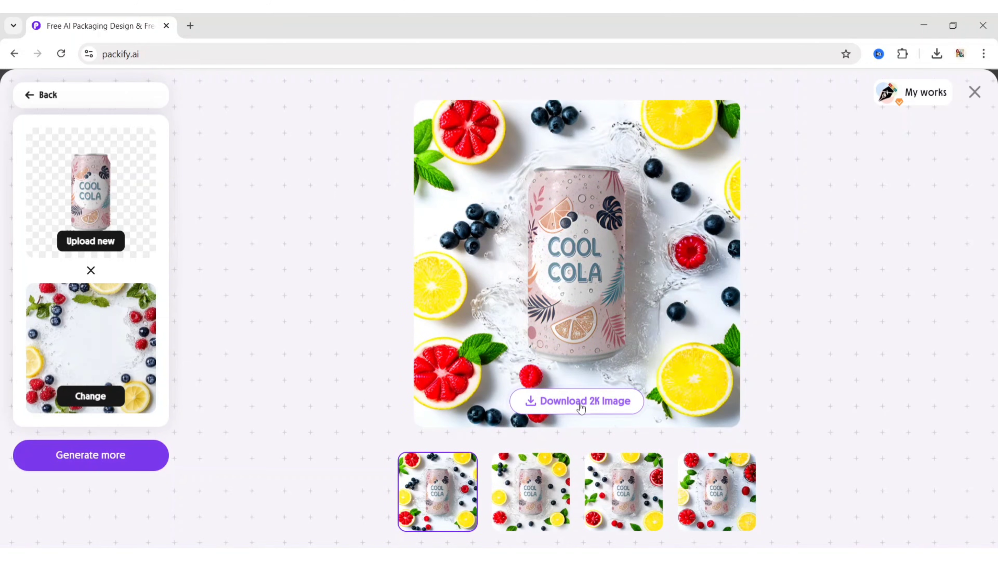
left_click(582, 409)
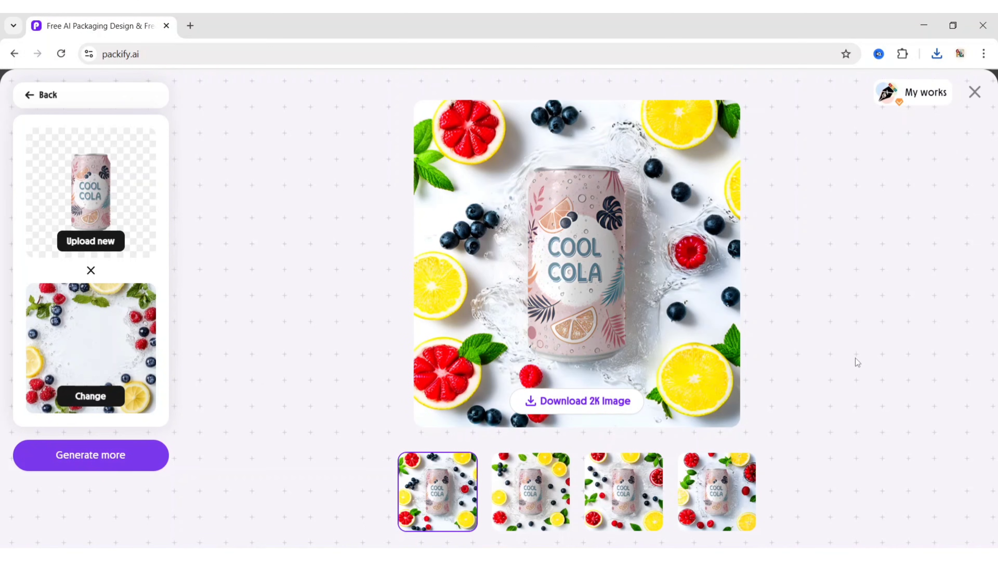
Step: Change the background to the Neon Lights scene with warm blurred lights, regenerate, and download the second result as a 2K image
left_click(93, 399)
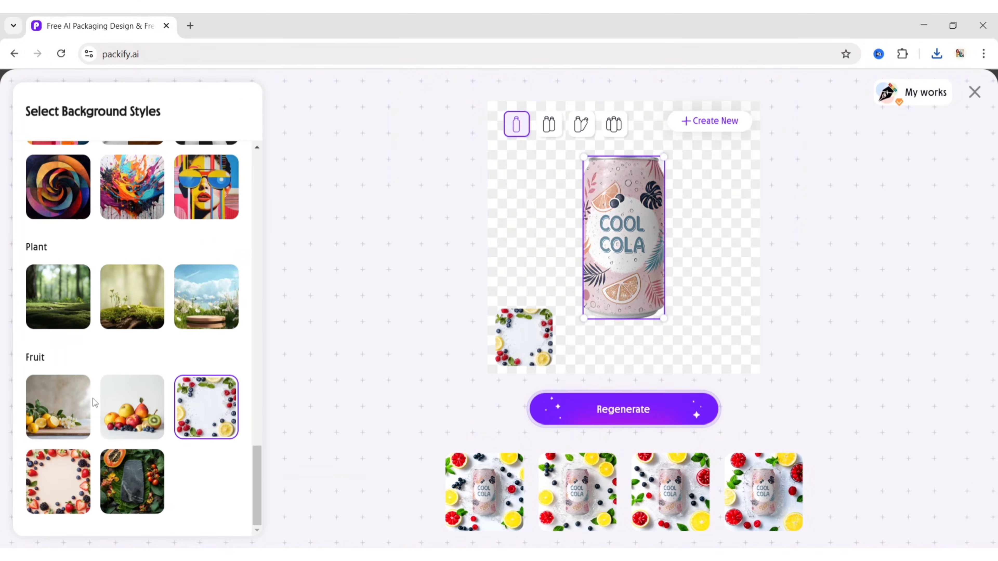
scroll(238, 353, "up", 8)
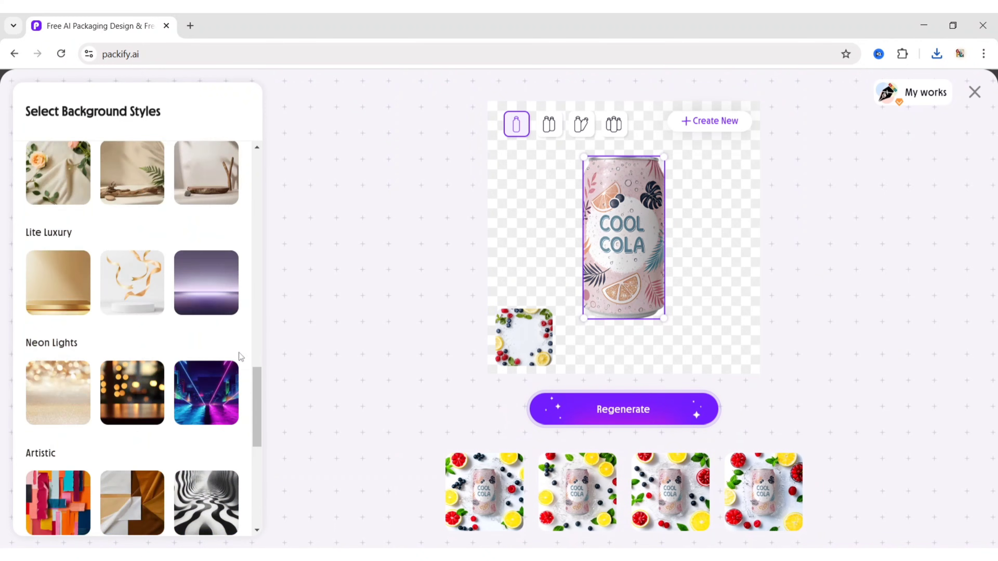
left_click(126, 392)
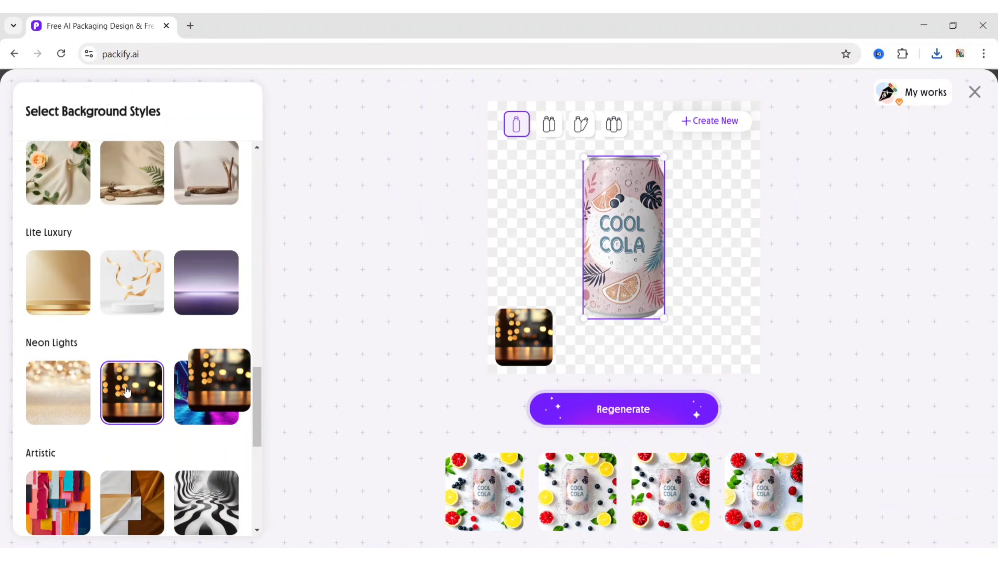
left_click(581, 411)
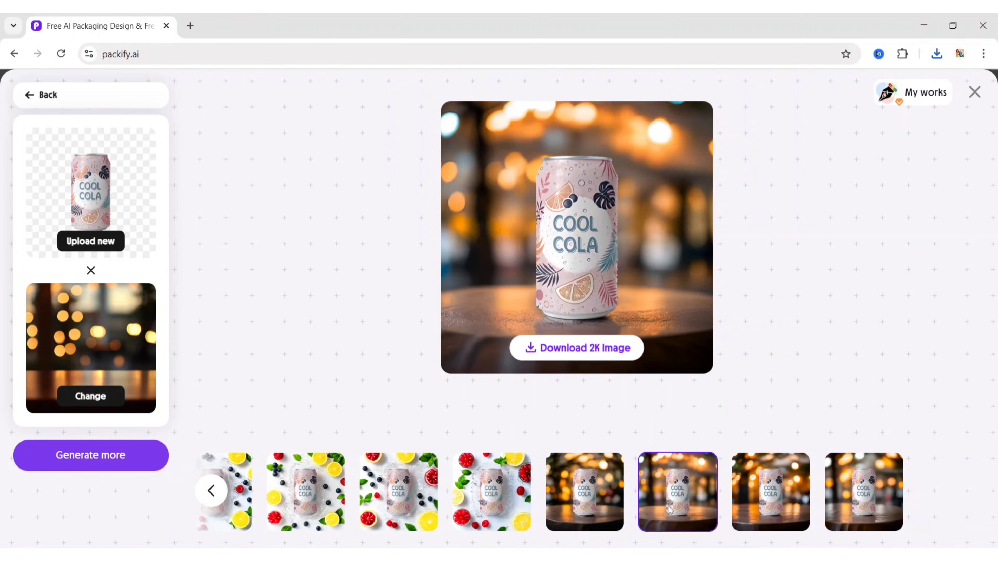
left_click(584, 349)
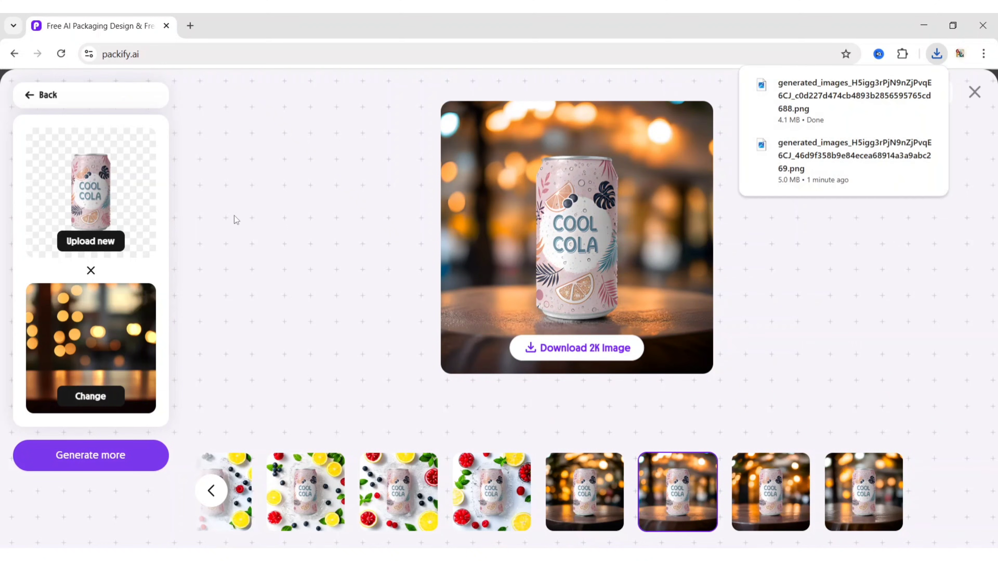
Step: Return to the background setup, try the multi-can layouts, and choose the one with an upright can and a tilted can
left_click(43, 95)
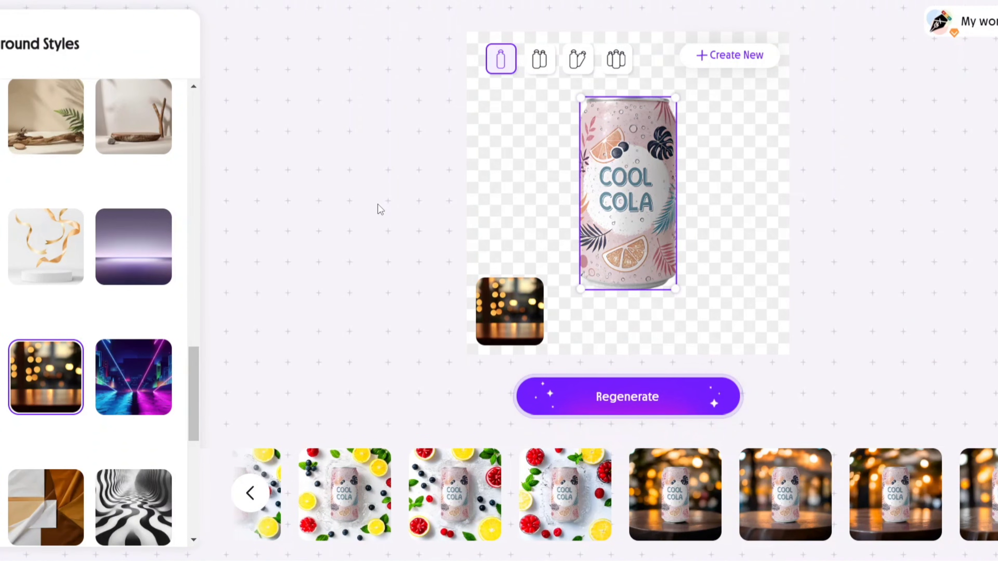
left_click(538, 64)
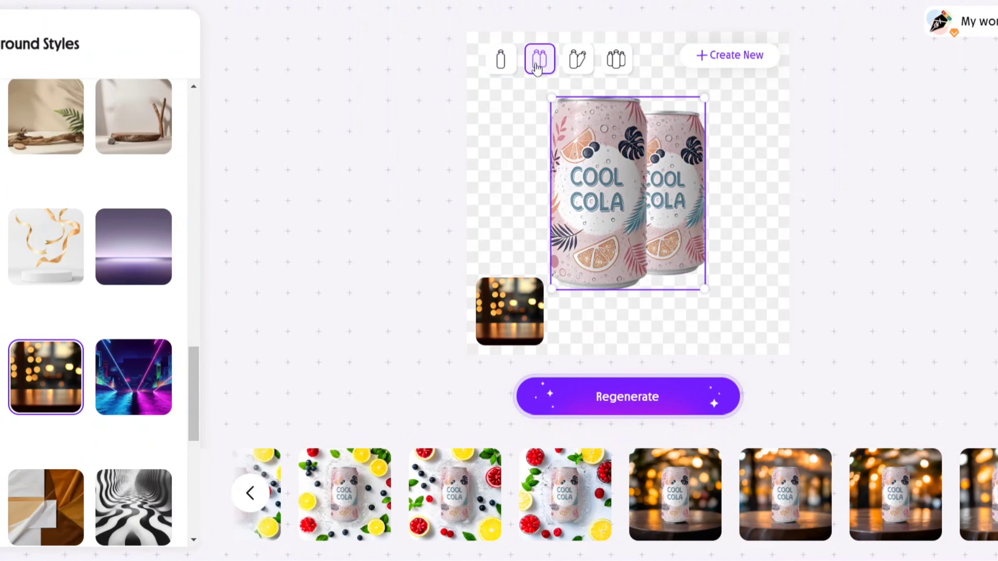
left_click(569, 72)
left_click(617, 70)
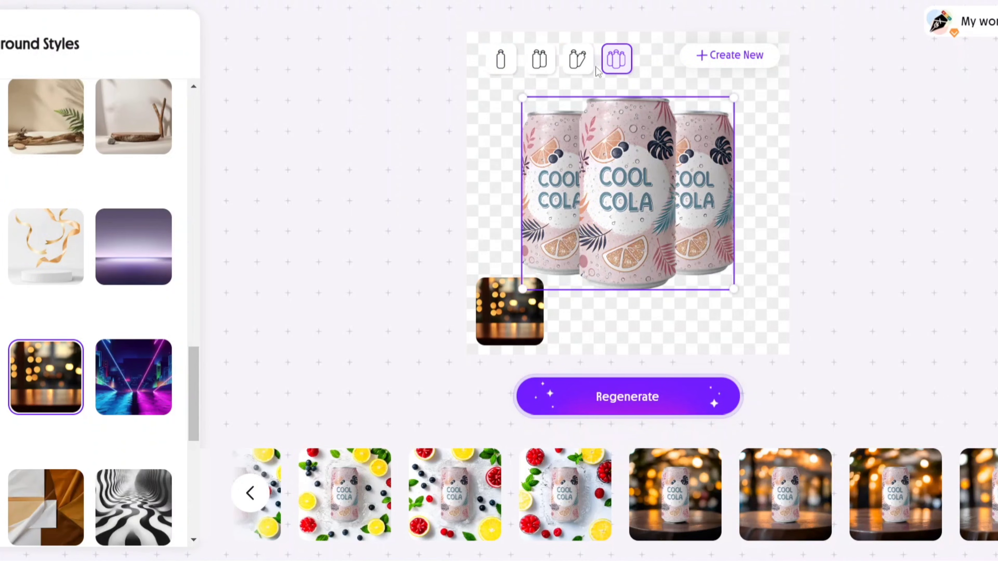
left_click(588, 68)
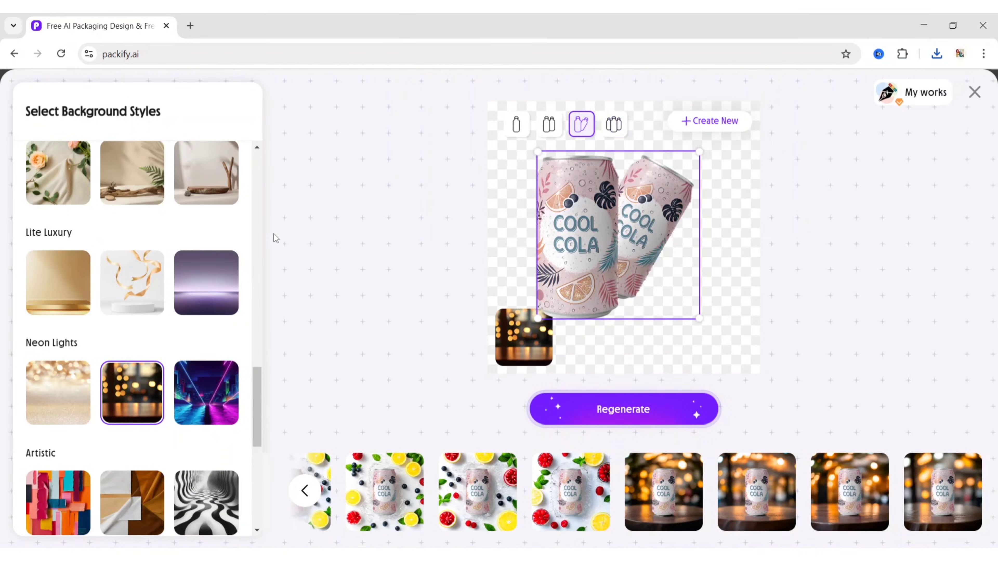
Step: Choose the Nature background with desert dunes under a cloudy sky and regenerate the two-can product images
scroll(245, 217, "down", 8)
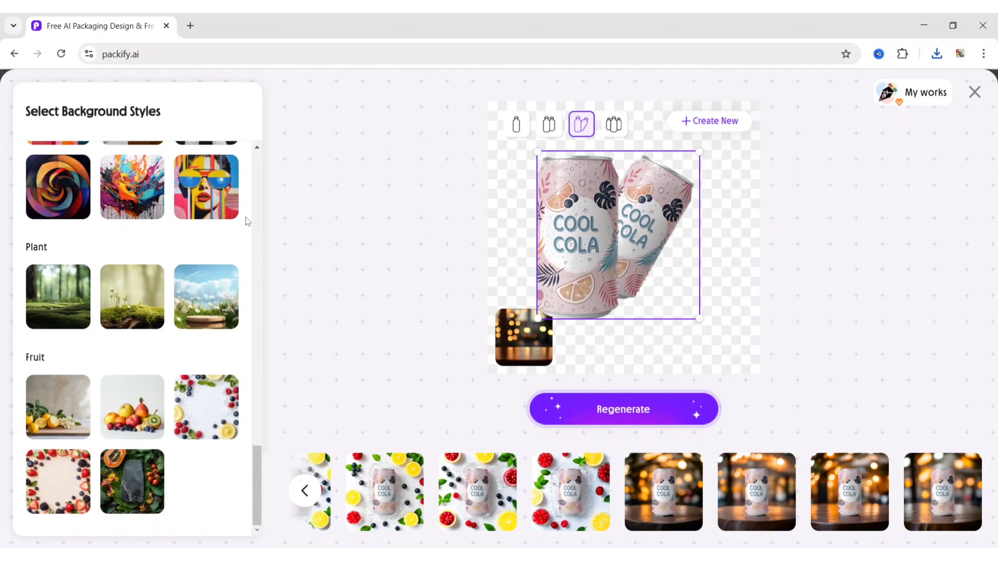
scroll(246, 217, "up", 10)
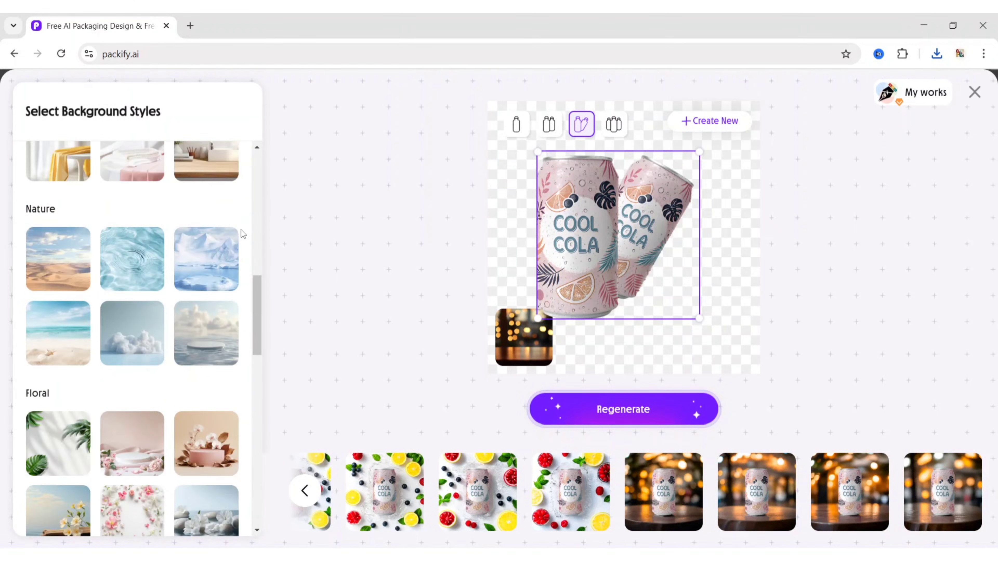
scroll(243, 234, "up", 2)
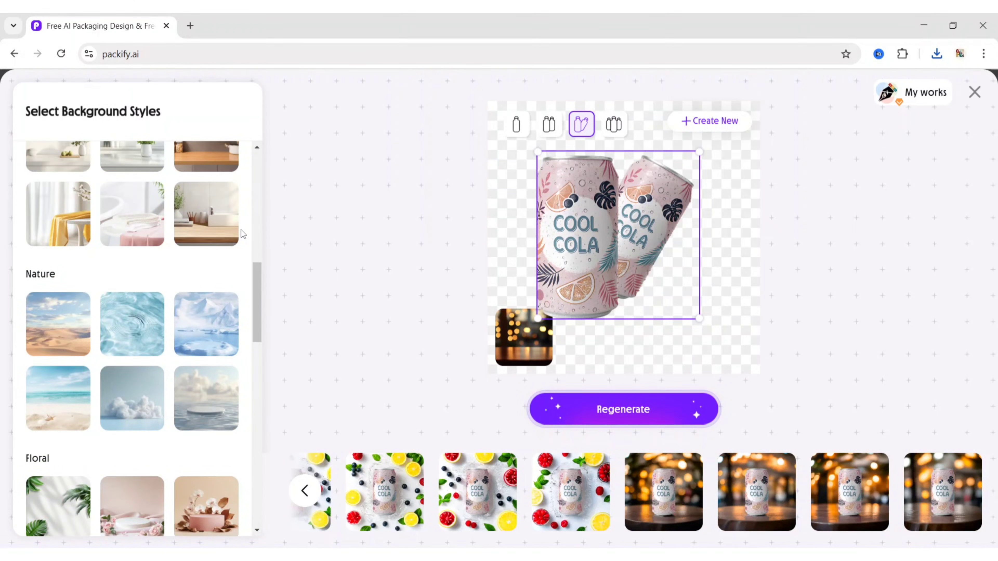
left_click(58, 323)
left_click(627, 407)
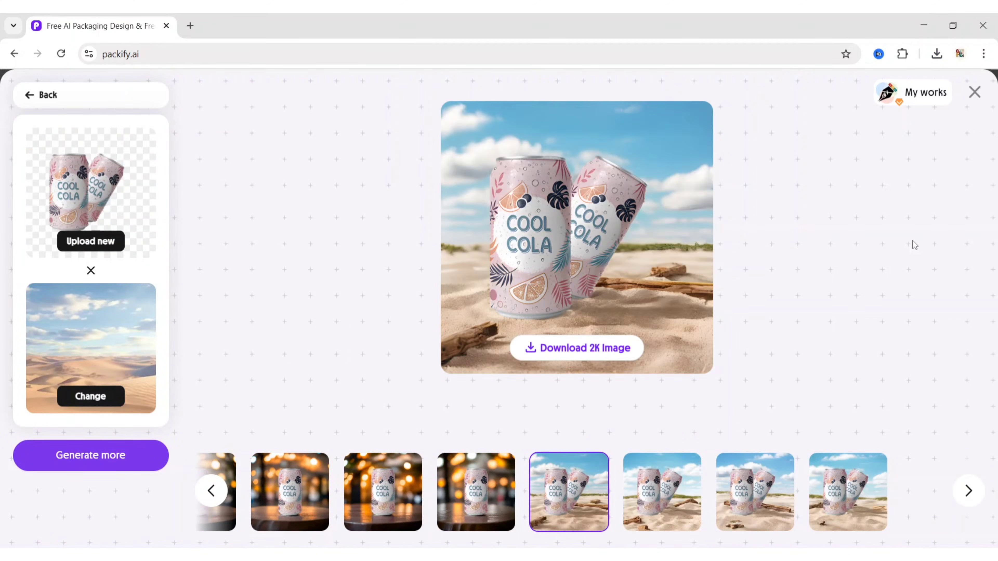
Step: Compare the four sand-background can images and download the second one as a 2K image
left_click(660, 497)
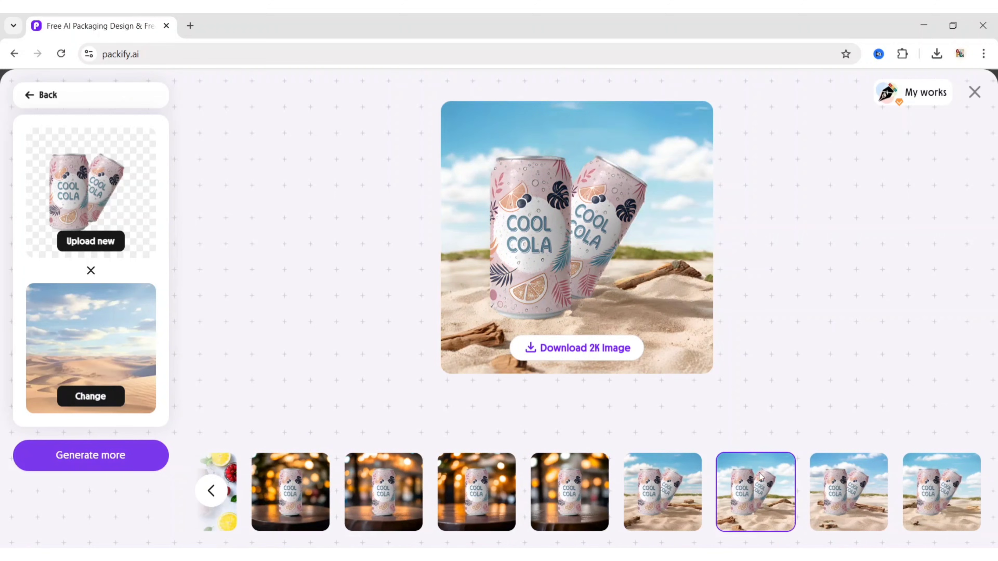
left_click(842, 493)
left_click(938, 498)
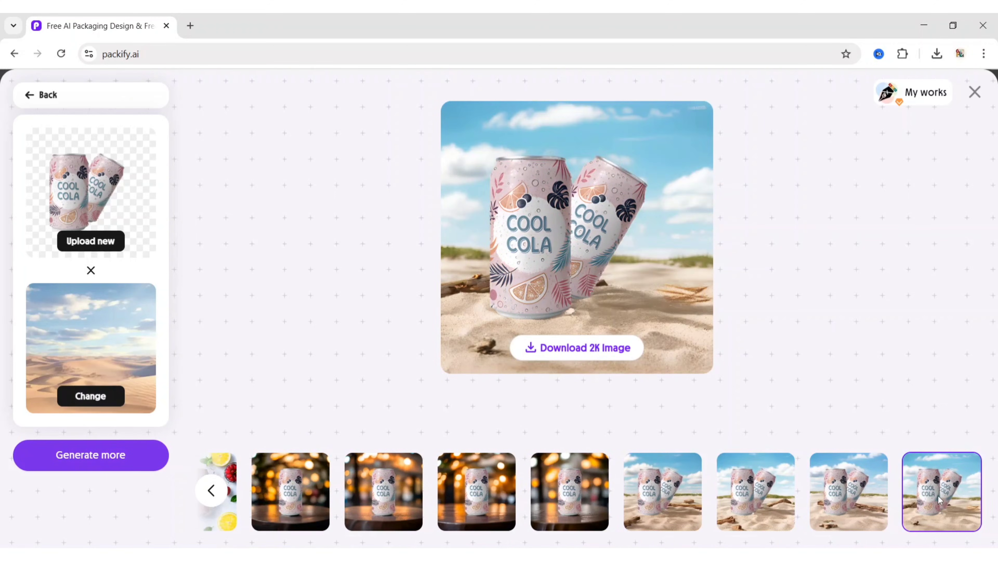
left_click(847, 515)
left_click(764, 501)
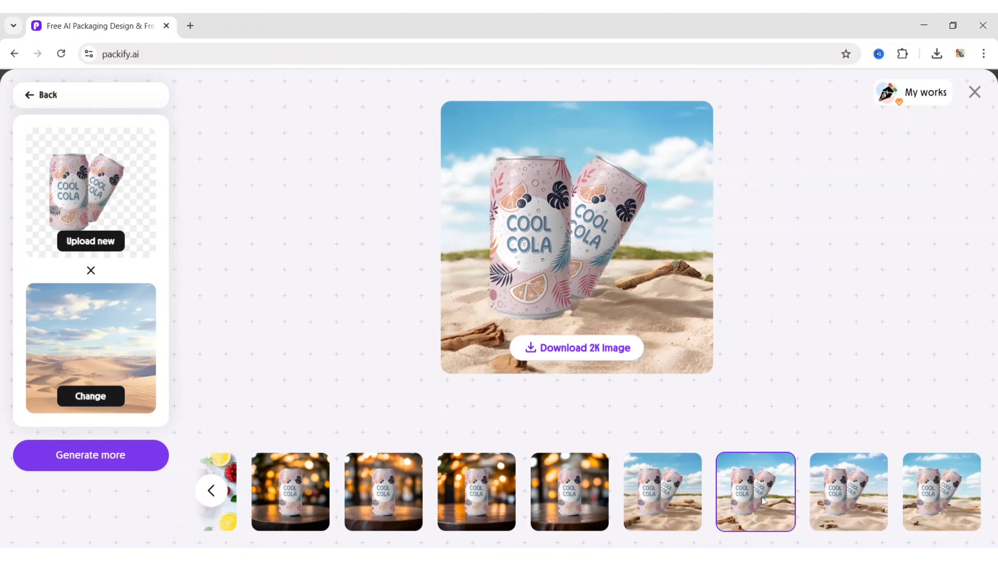
left_click(653, 507)
left_click(718, 502)
left_click(587, 350)
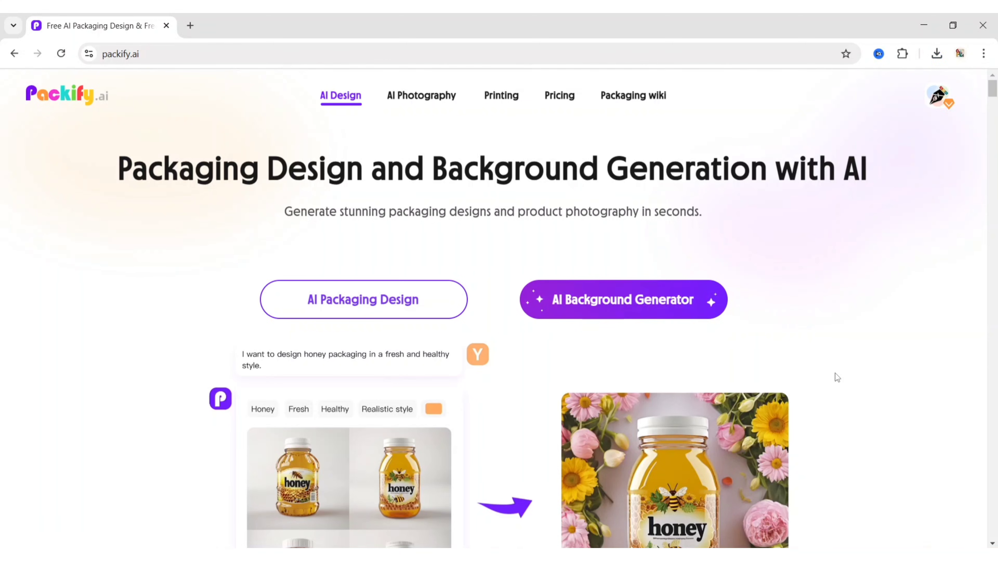
Step: Upload the Bag image to the AI Background Generator and generate it on the Minimalism white background with a round wooden podium
left_click(653, 302)
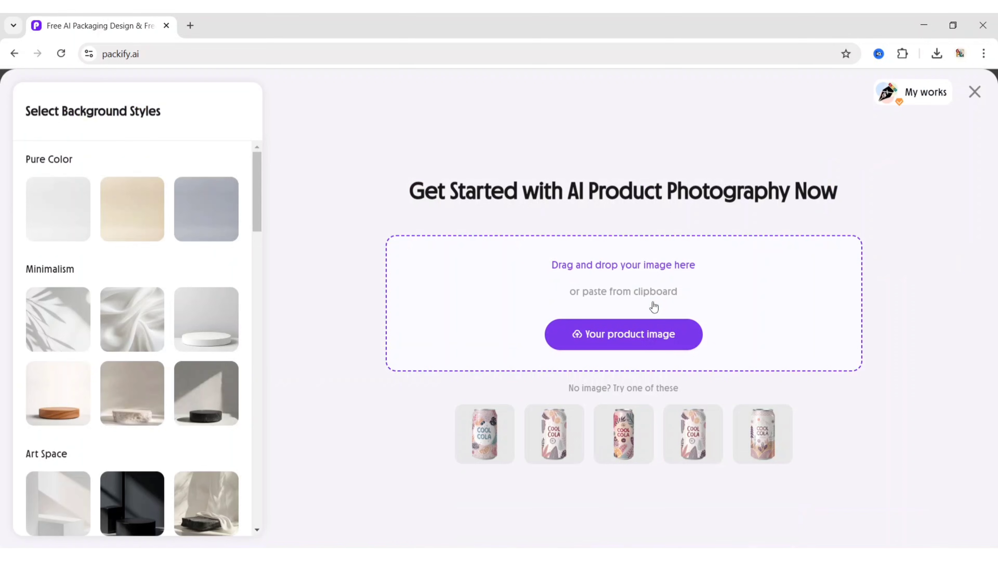
left_click(629, 334)
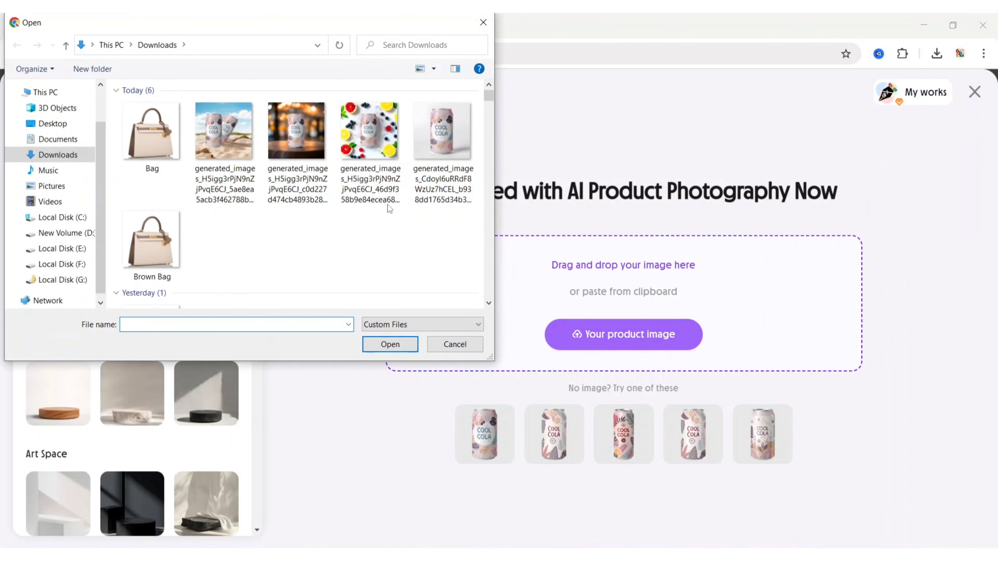
left_click(151, 134)
left_click(386, 346)
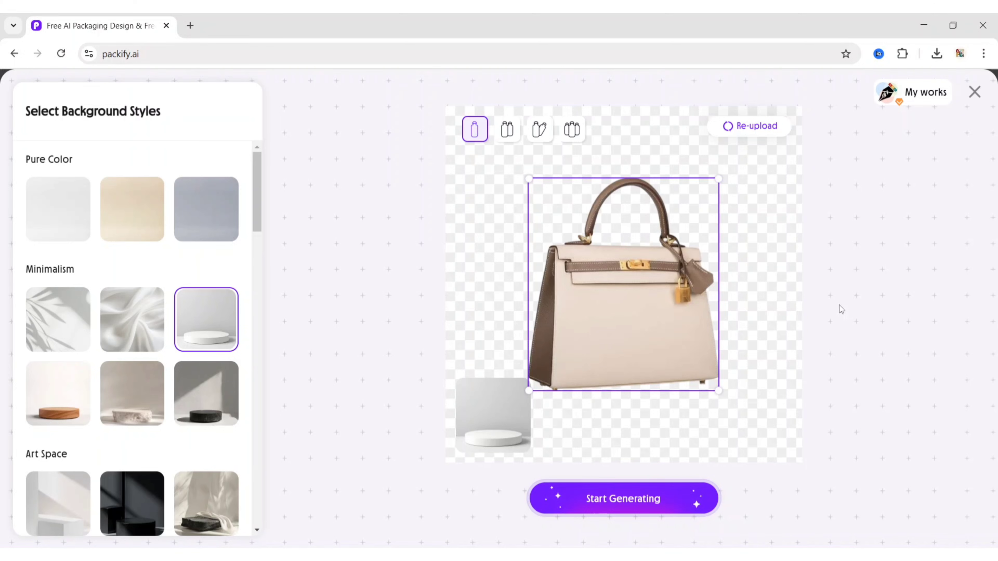
left_click(87, 417)
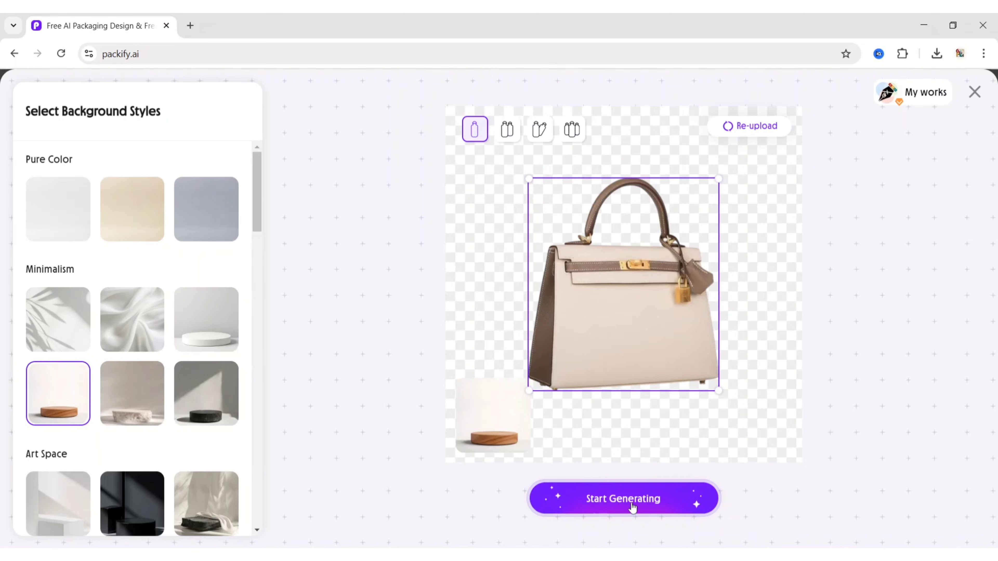
left_click(633, 506)
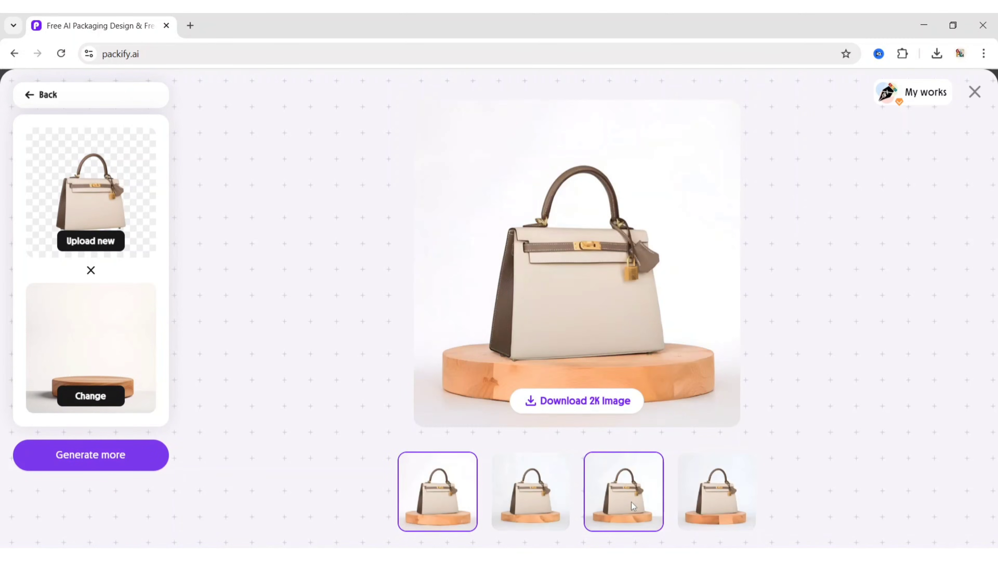
Step: Compare the four wooden-podium bag images and download the third one as a 2K image
left_click(541, 500)
left_click(625, 499)
left_click(752, 515)
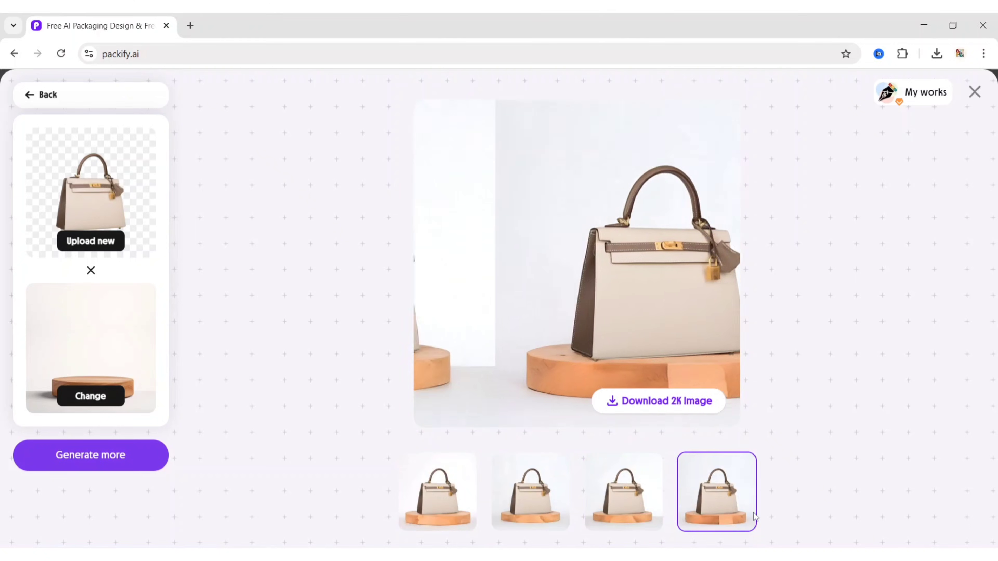
left_click(625, 499)
left_click(591, 401)
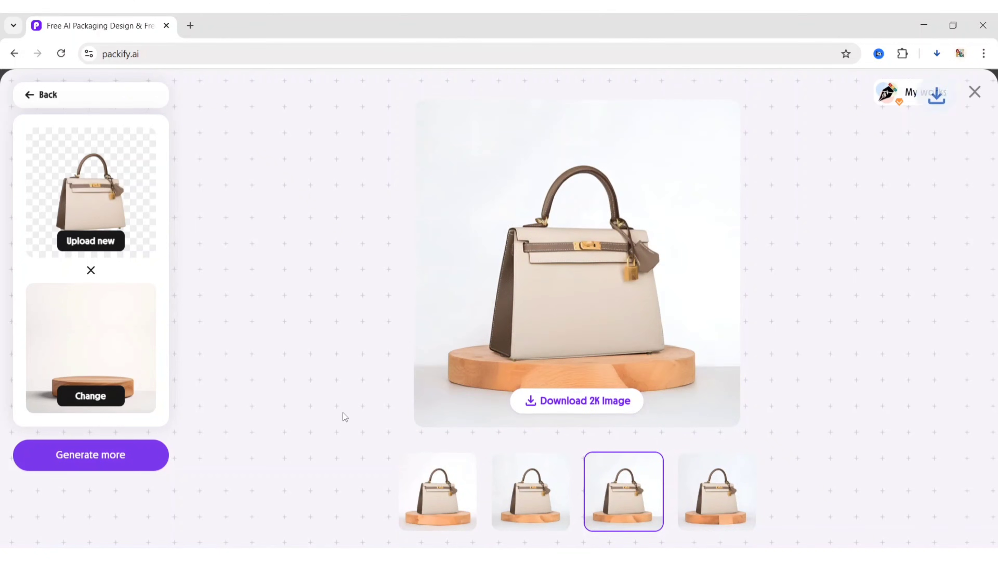
left_click(209, 386)
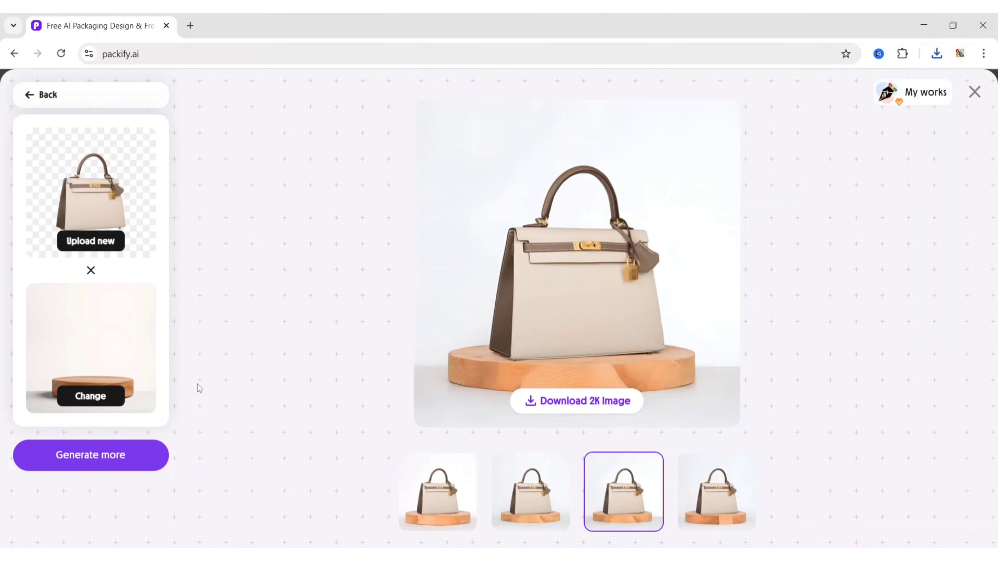
Step: Change the bag's background to the light grey Art Space scene and regenerate the images
left_click(91, 398)
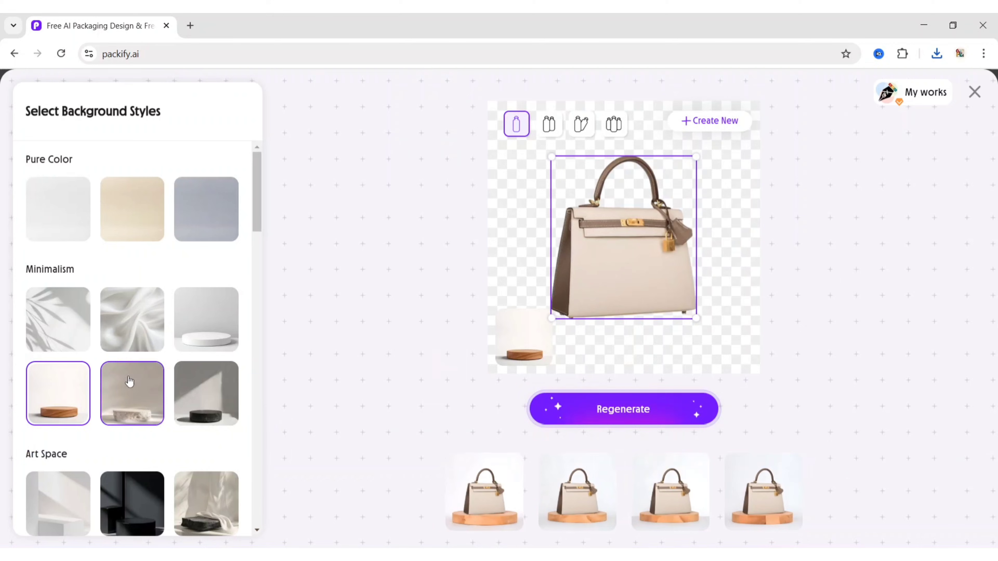
scroll(249, 344, "down", 3)
scroll(249, 344, "down", 2)
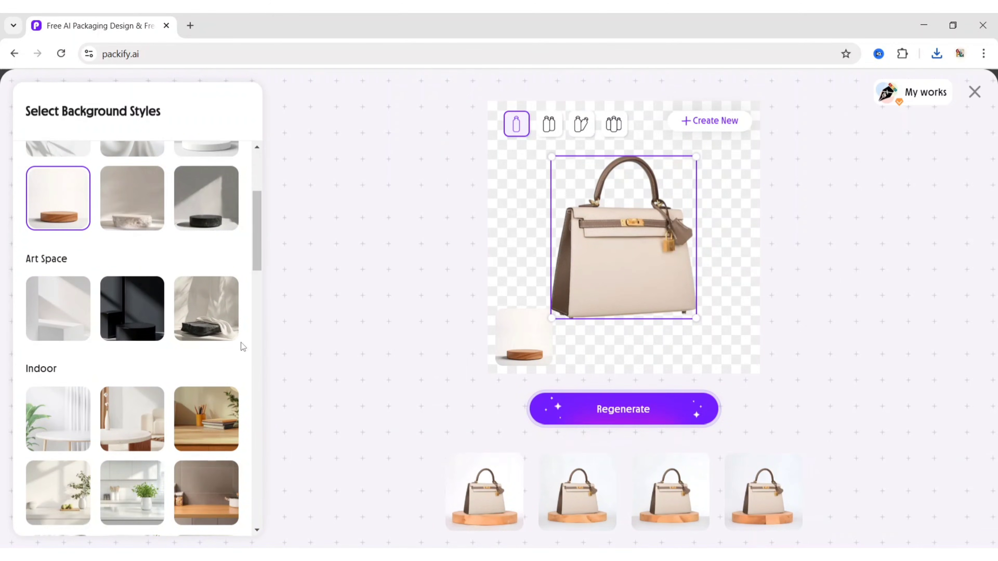
left_click(49, 323)
left_click(582, 412)
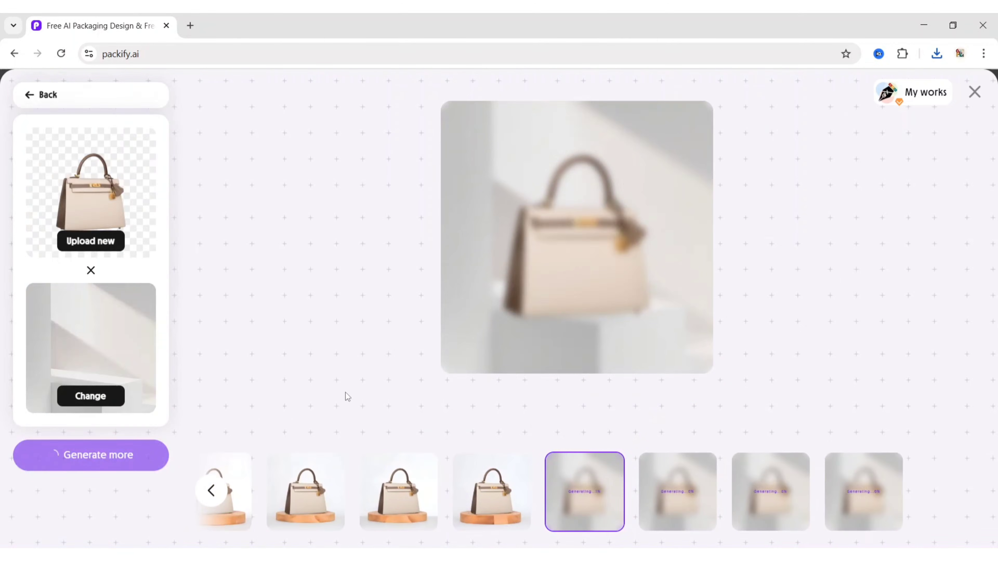
Step: Compare the light grey Art Space bag images and download the second one as a 2K image
left_click(678, 495)
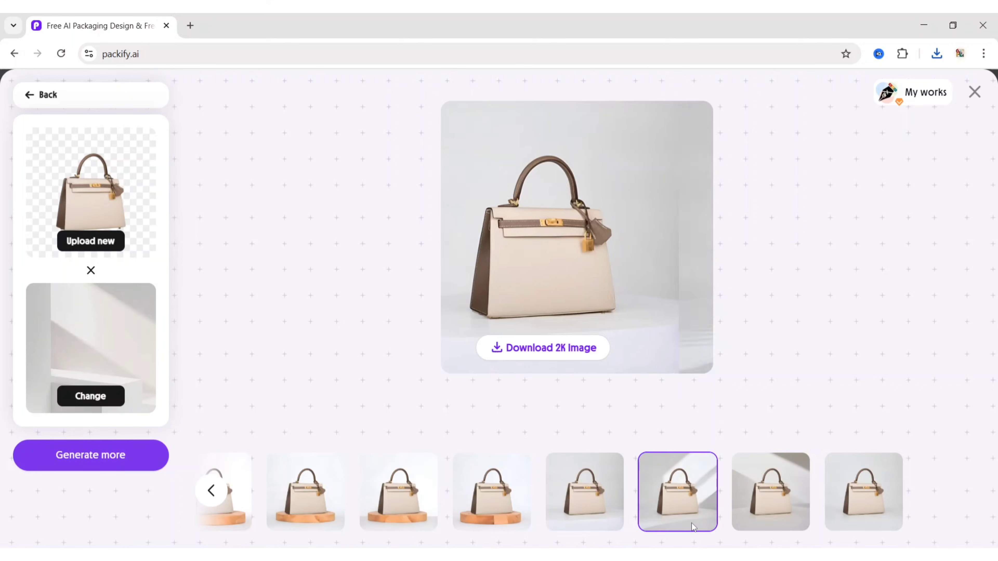
left_click(771, 514)
left_click(685, 508)
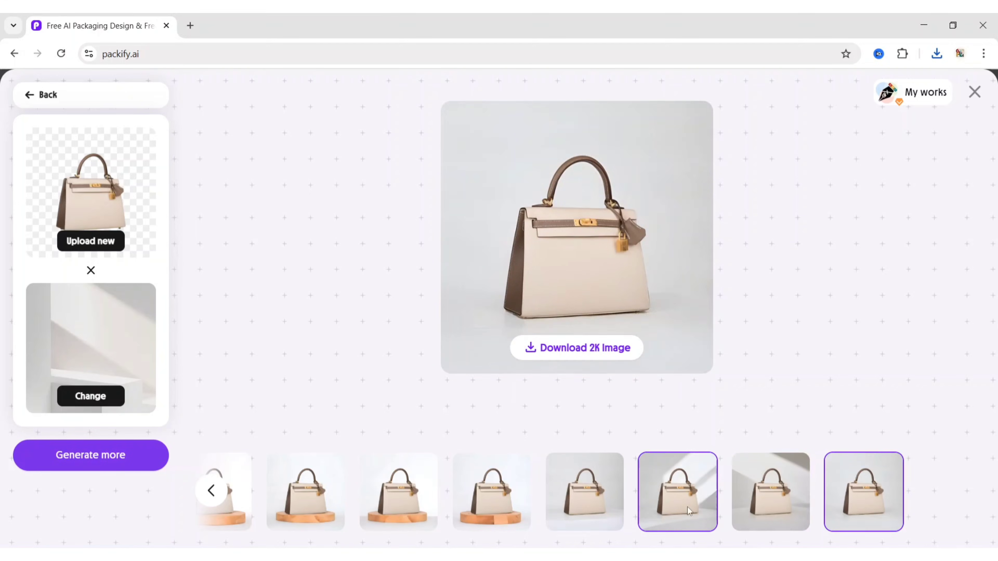
left_click(574, 349)
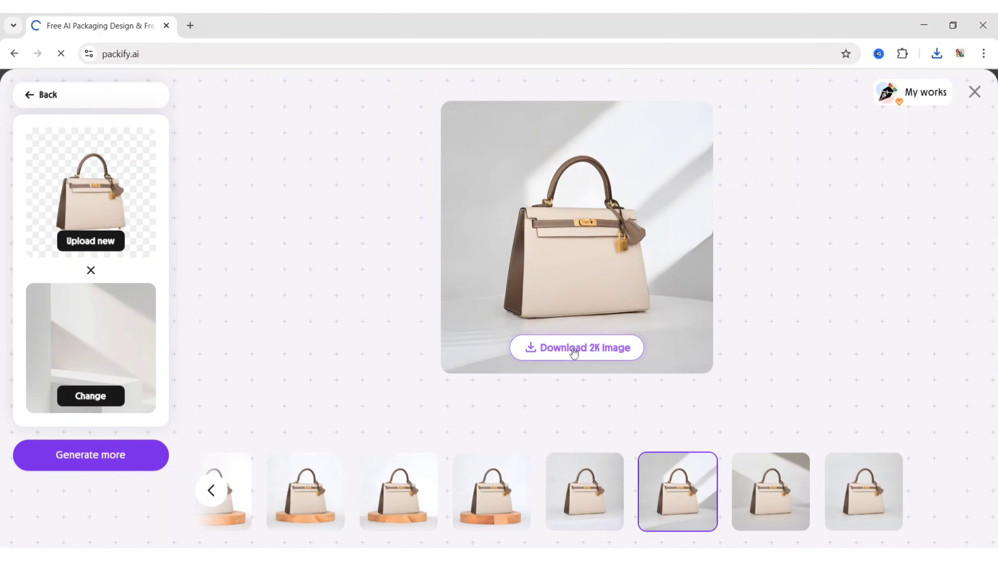
Step: Change the bag's background to the Natural Elegance scene with a wooden slab and upright branches, and regenerate the images
left_click(90, 396)
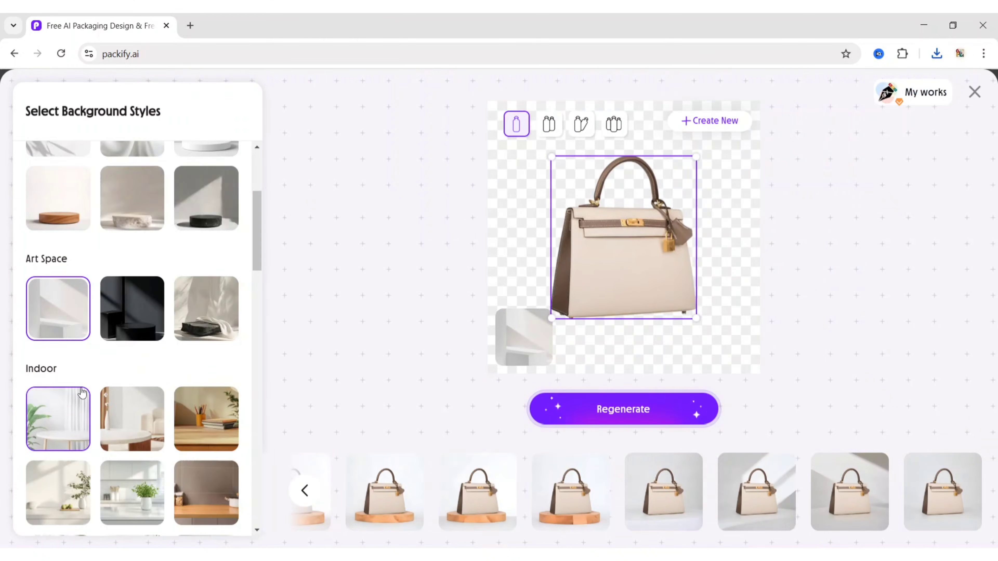
scroll(241, 343, "down", 2)
scroll(240, 343, "down", 10)
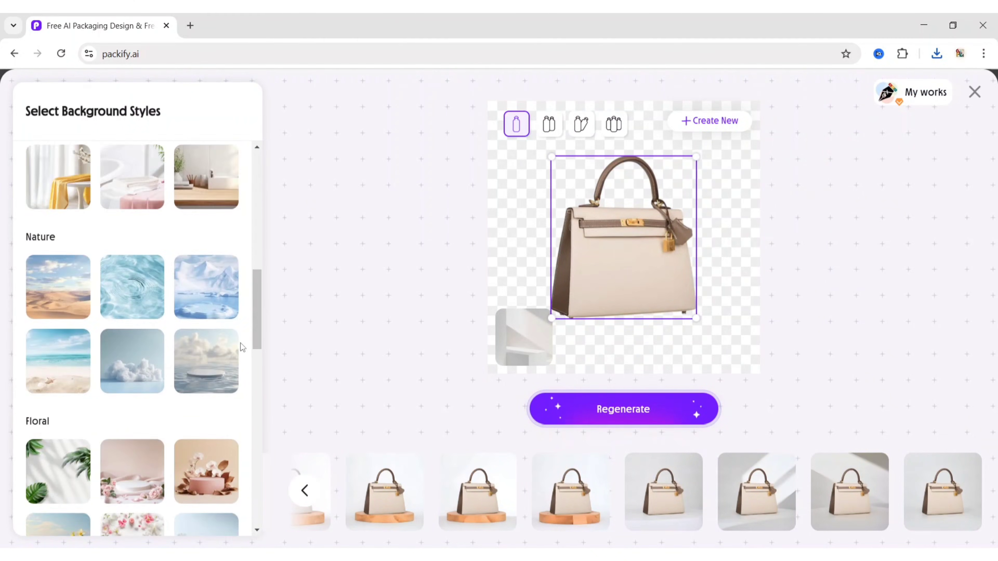
left_click(211, 343)
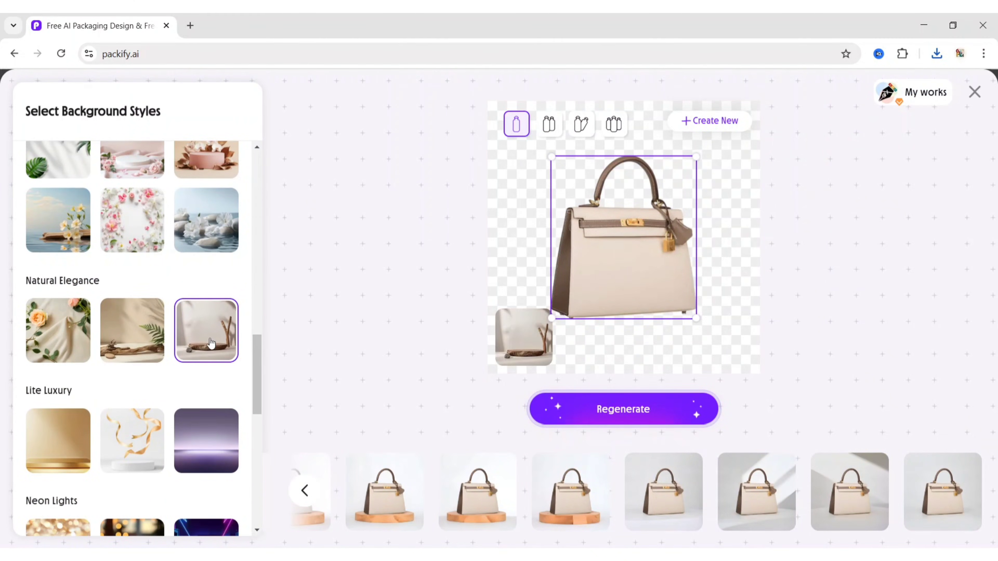
left_click(580, 409)
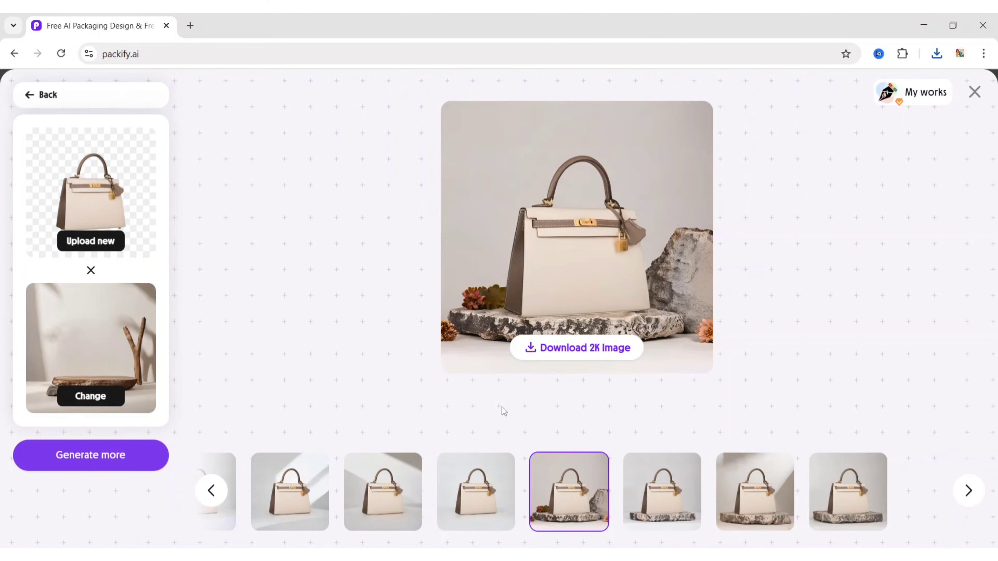
Step: Compare the four new bag images on stone slabs and download the third one as a 2K image
left_click(664, 488)
left_click(841, 493)
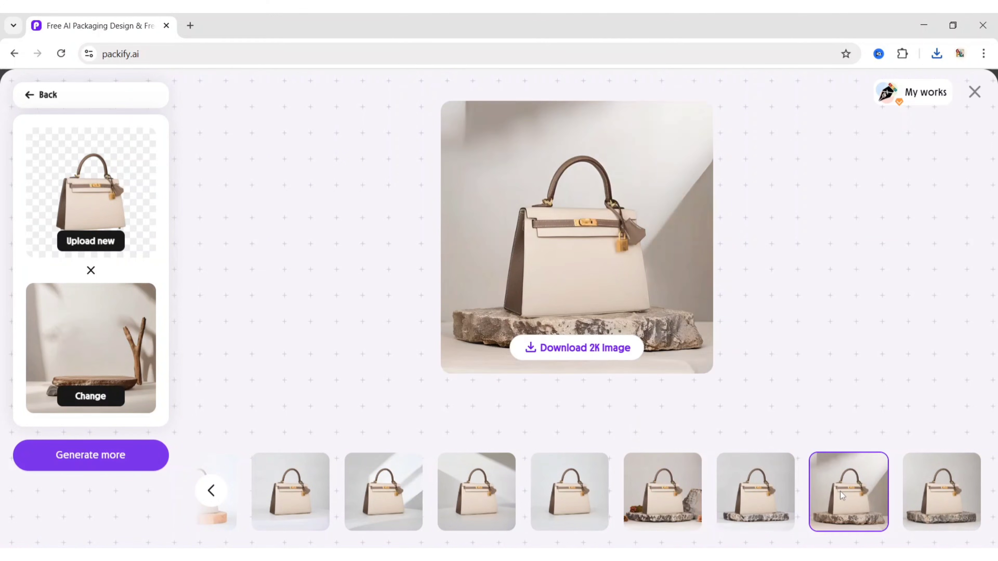
left_click(944, 494)
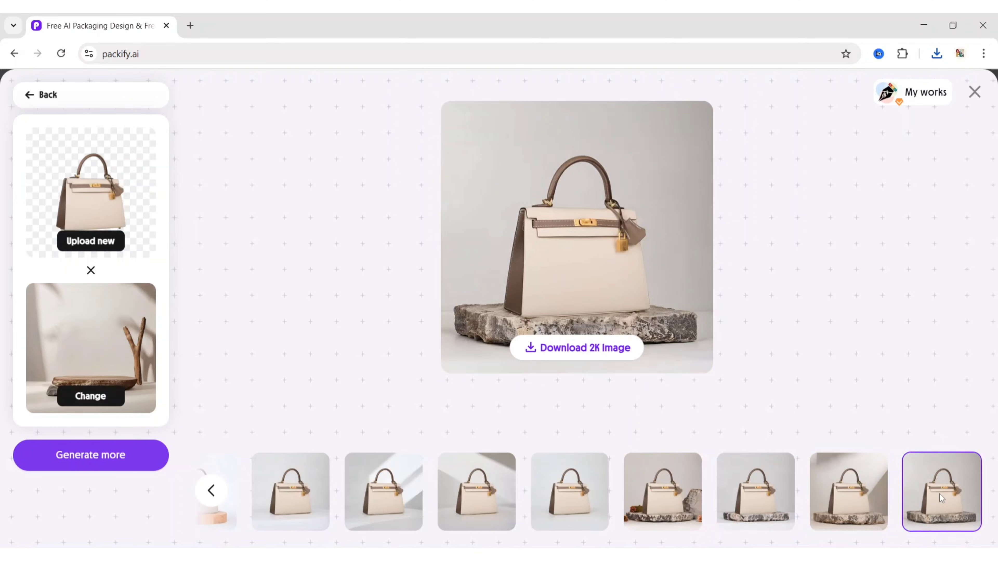
left_click(864, 506)
left_click(570, 349)
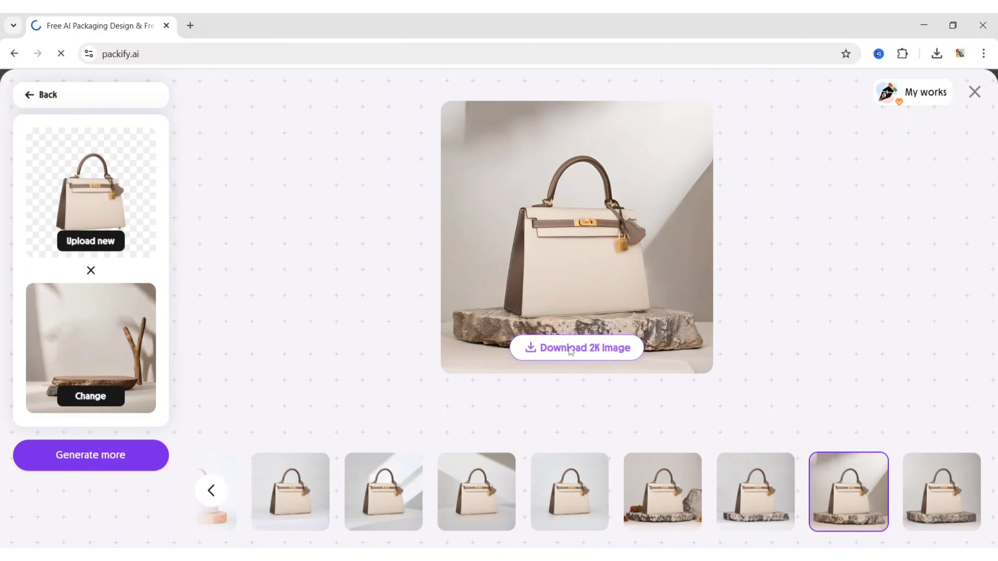
Step: Change the bag's background to the Natural Elegance scene with driftwood and a fern, and regenerate the images
left_click(107, 392)
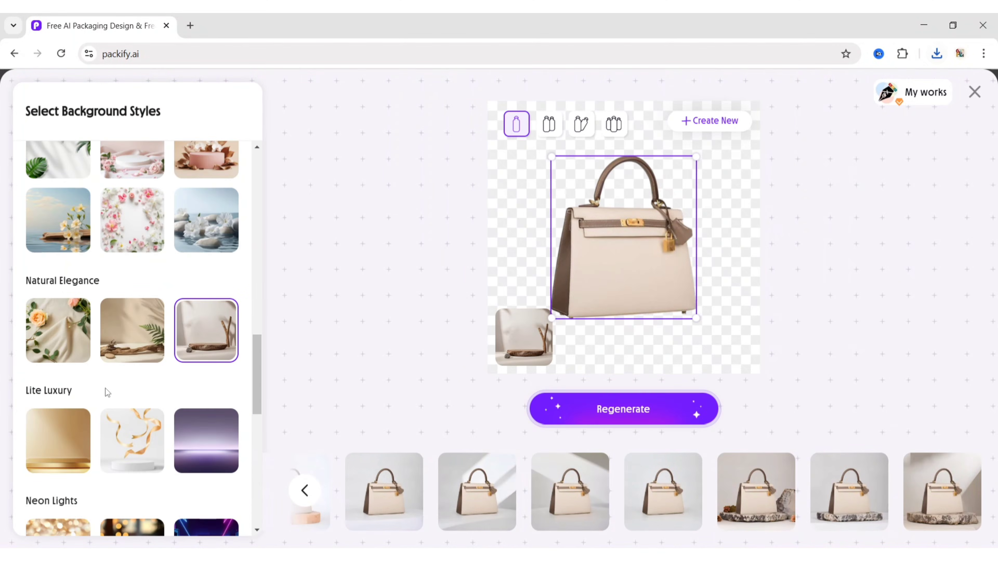
left_click(137, 343)
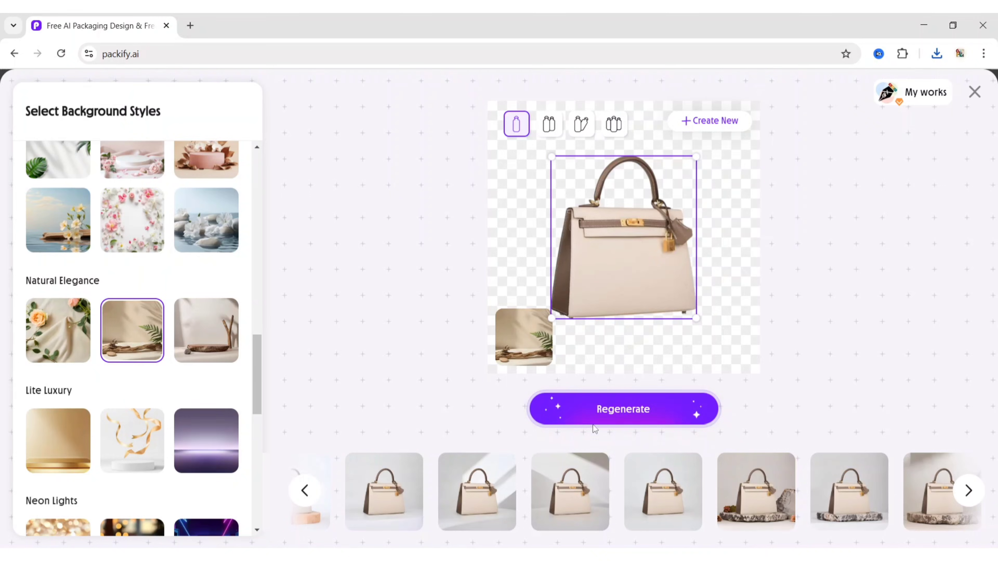
left_click(598, 410)
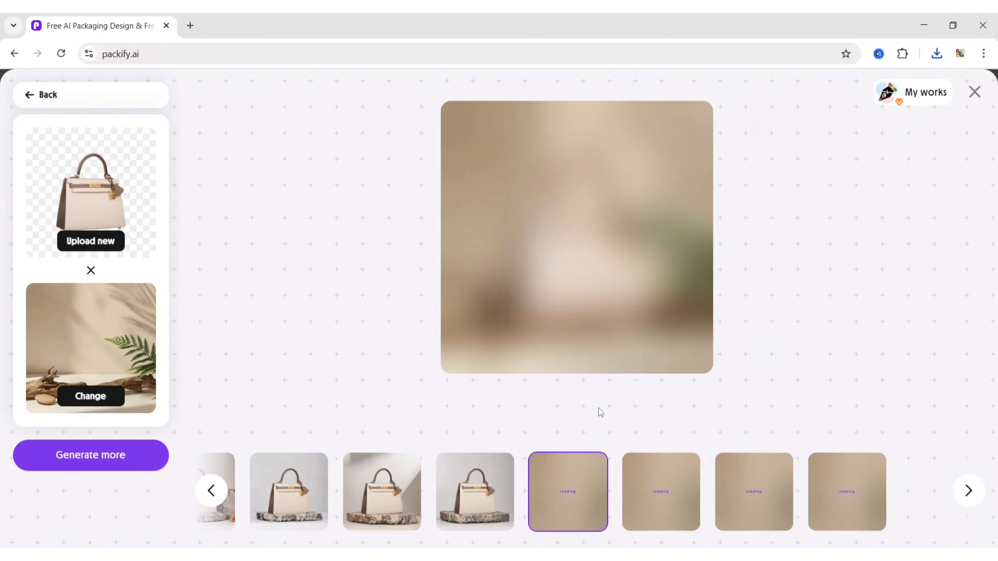
Step: Download the fourth driftwood bag image in 2K after comparing the new results, and return to the background style selection
left_click(670, 503)
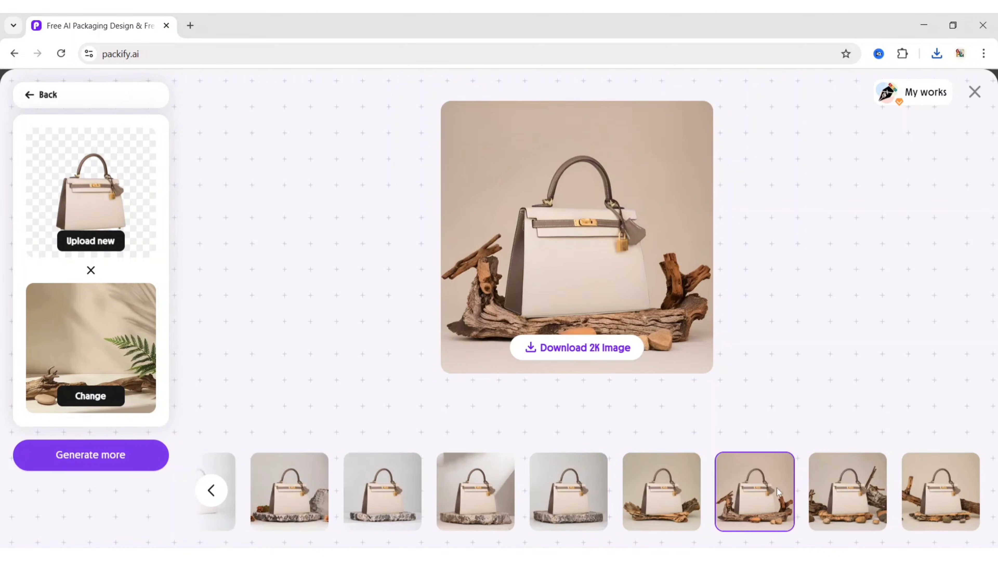
left_click(837, 491)
left_click(934, 475)
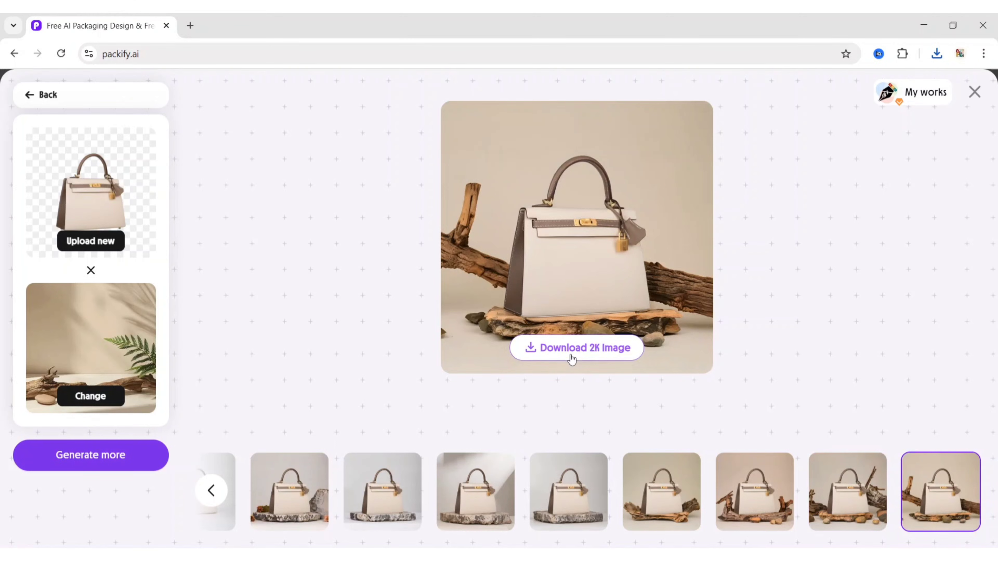
left_click(569, 356)
left_click(105, 394)
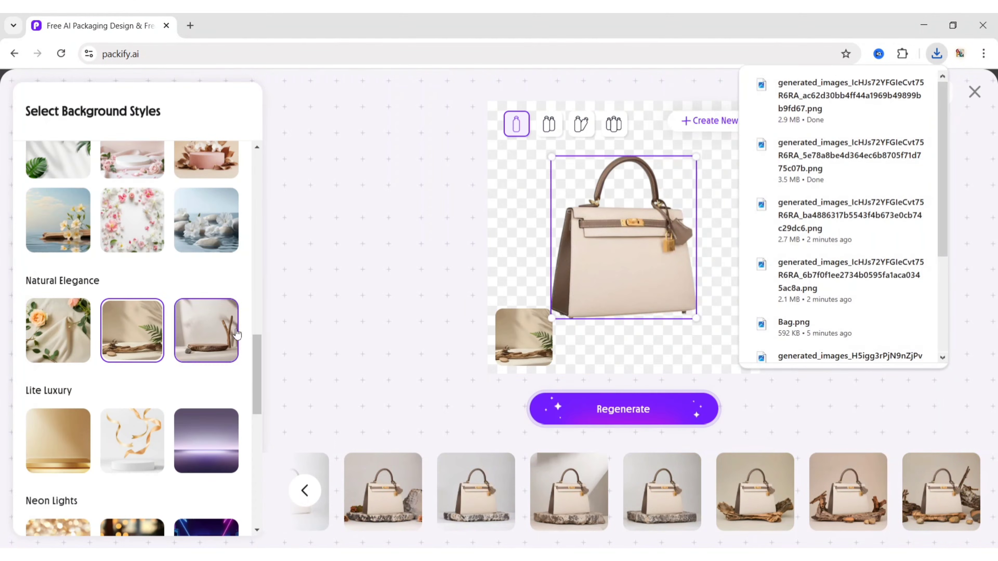
Step: Change the bag's background to the Lite Luxury scene with gold ribbons and a white podium, and regenerate the images
scroll(253, 327, "down", 7)
scroll(252, 327, "up", 3)
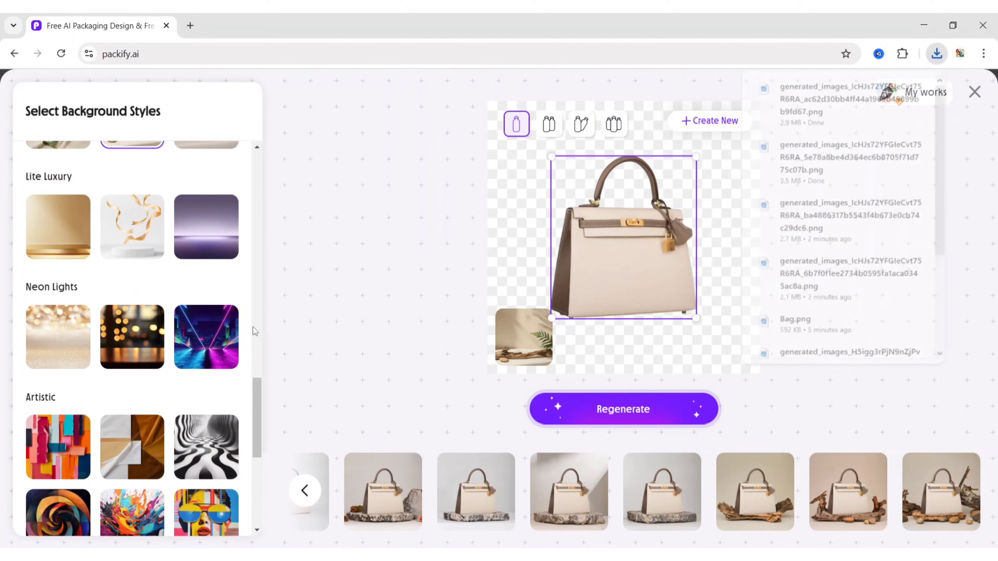
left_click(134, 256)
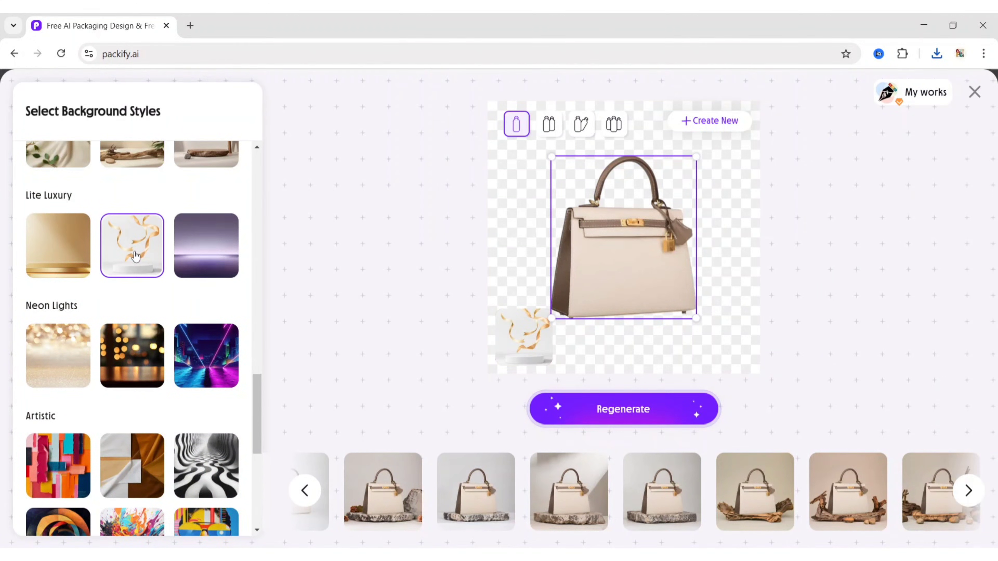
left_click(653, 410)
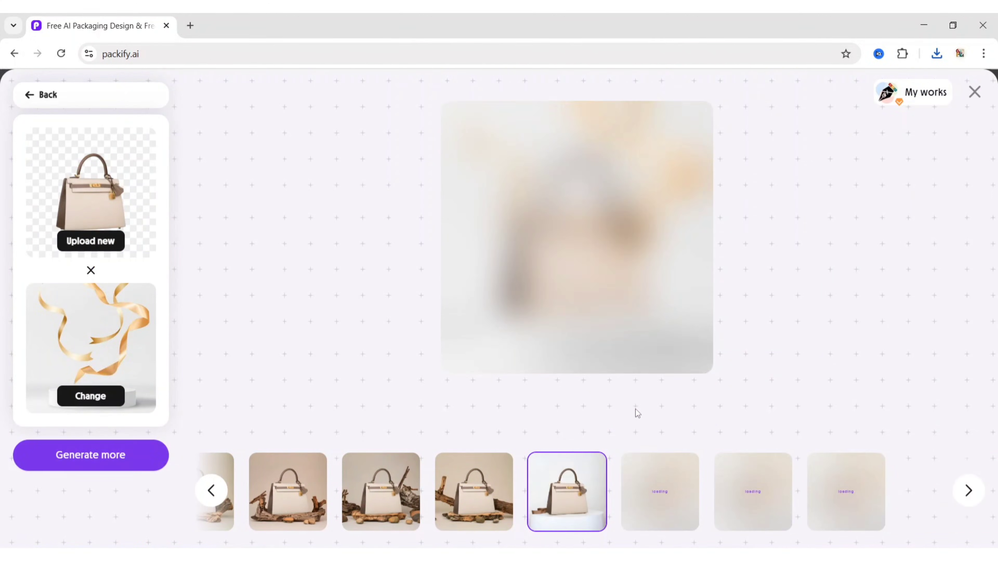
Step: Compare the four new gold-ribbon bag images and download the third one as a 2K image
left_click(668, 491)
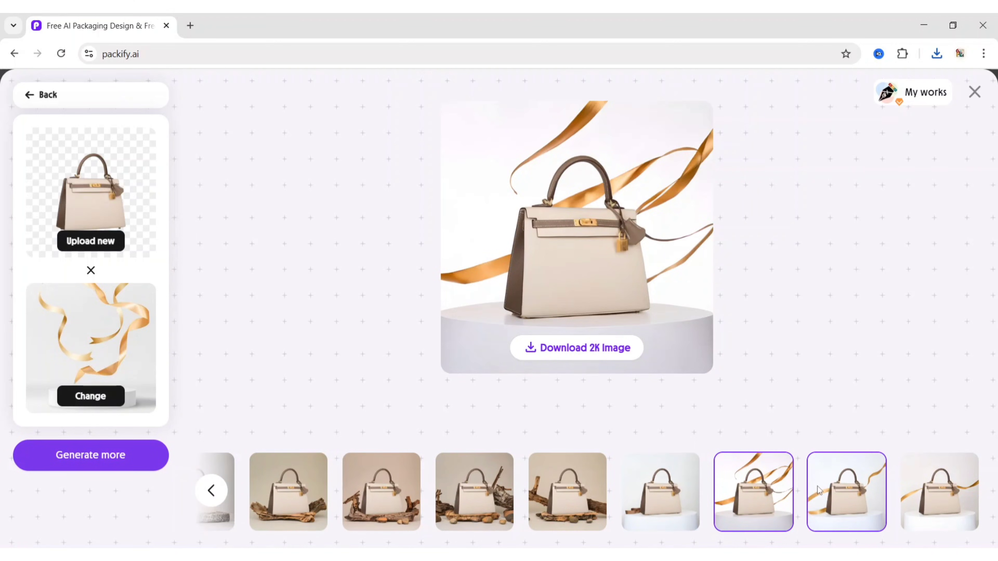
left_click(838, 486)
left_click(935, 481)
left_click(846, 507)
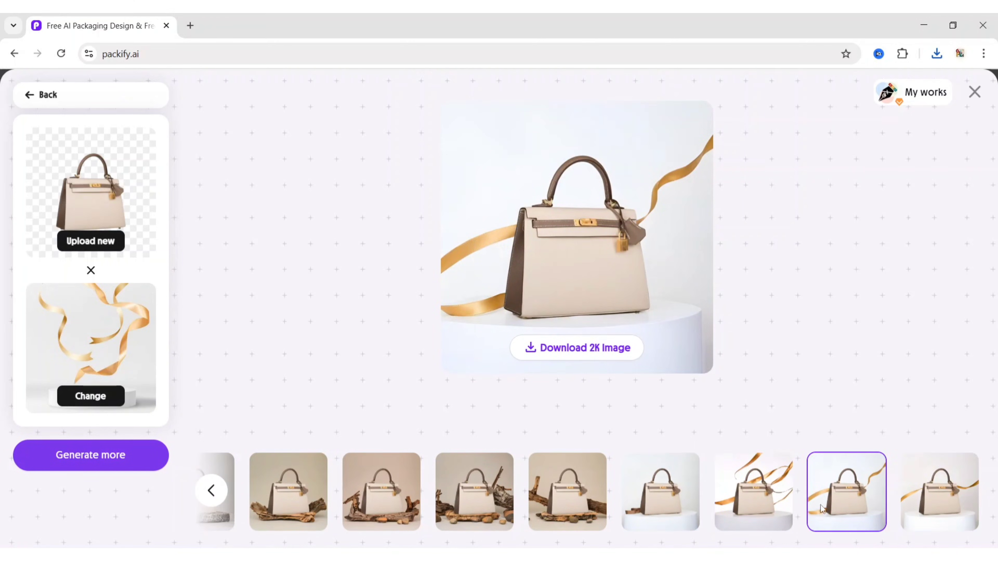
left_click(577, 354)
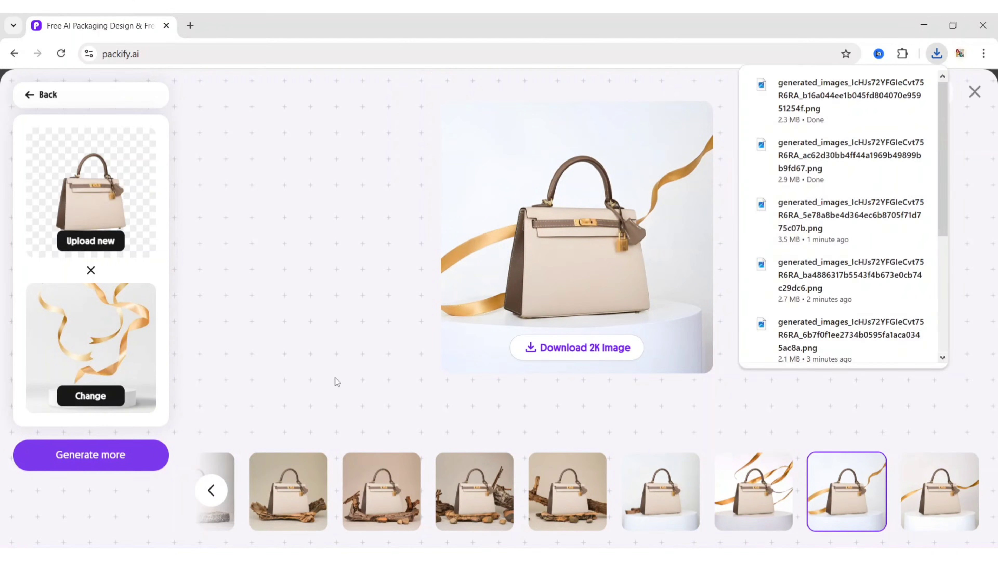
Step: Switch to the side-by-side two-bag arrangement with the plain golden Lite Luxury background, and regenerate the images
left_click(120, 396)
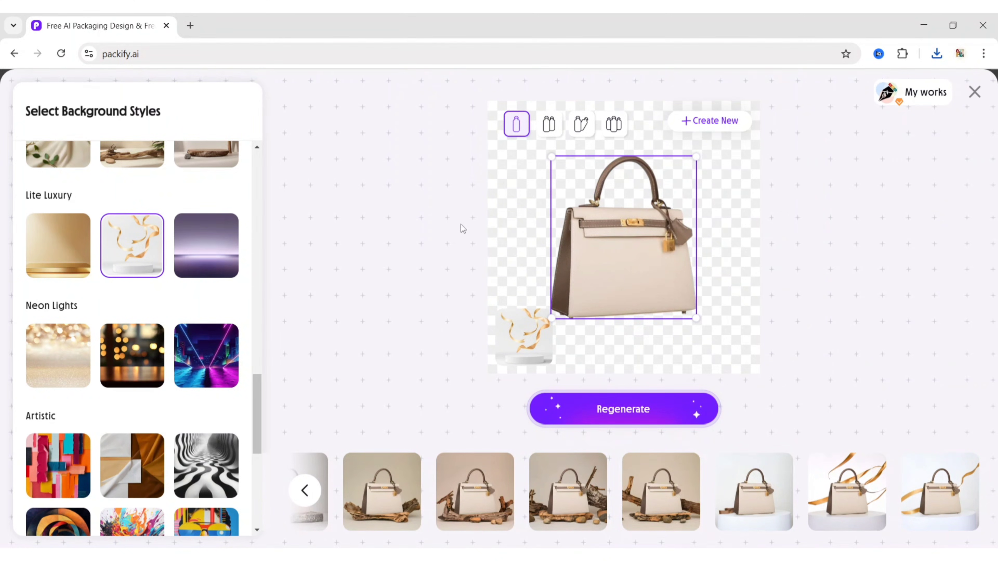
left_click(551, 126)
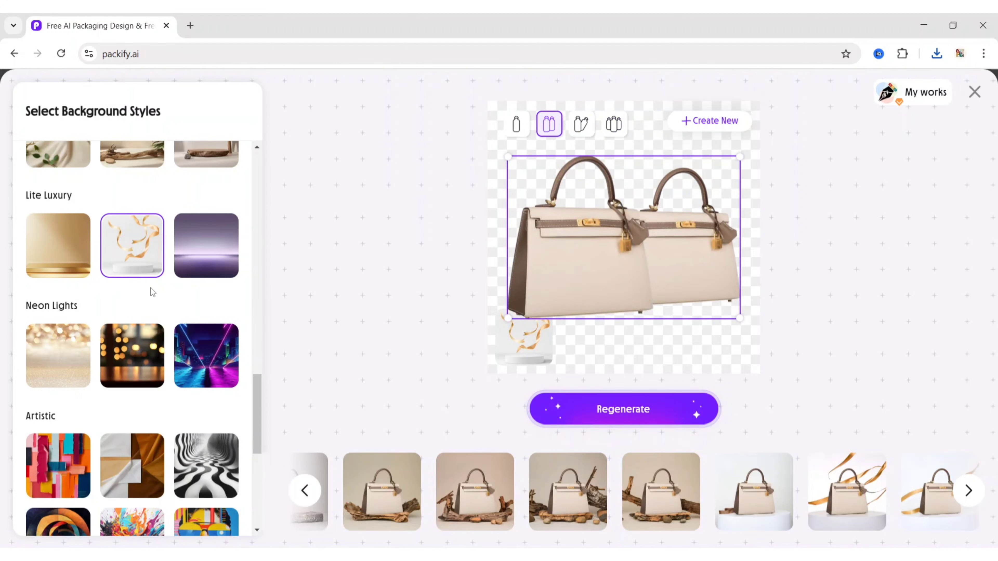
left_click(63, 260)
left_click(591, 409)
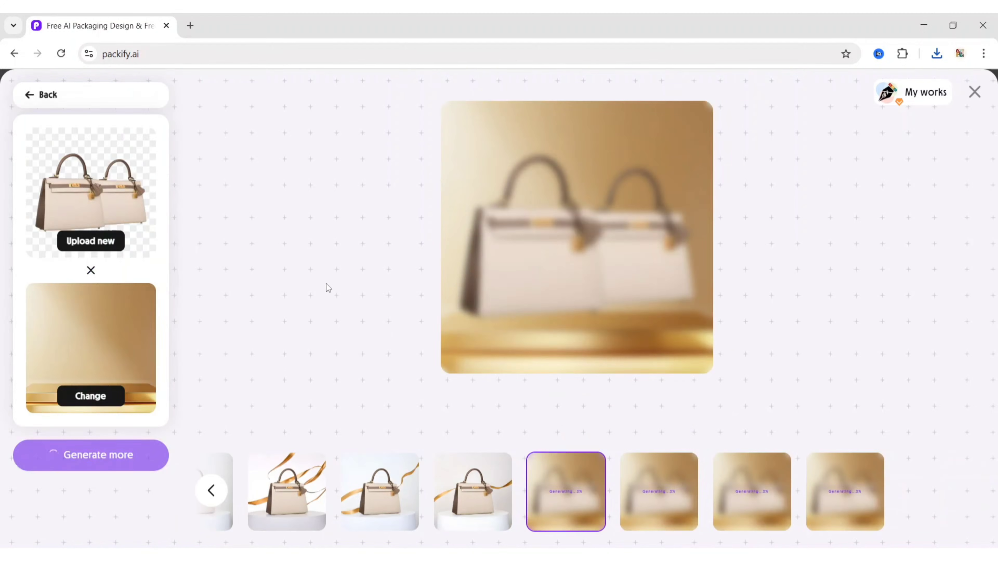
Step: Compare the new two-bag golden images and download the second one as a 2K image
left_click(678, 492)
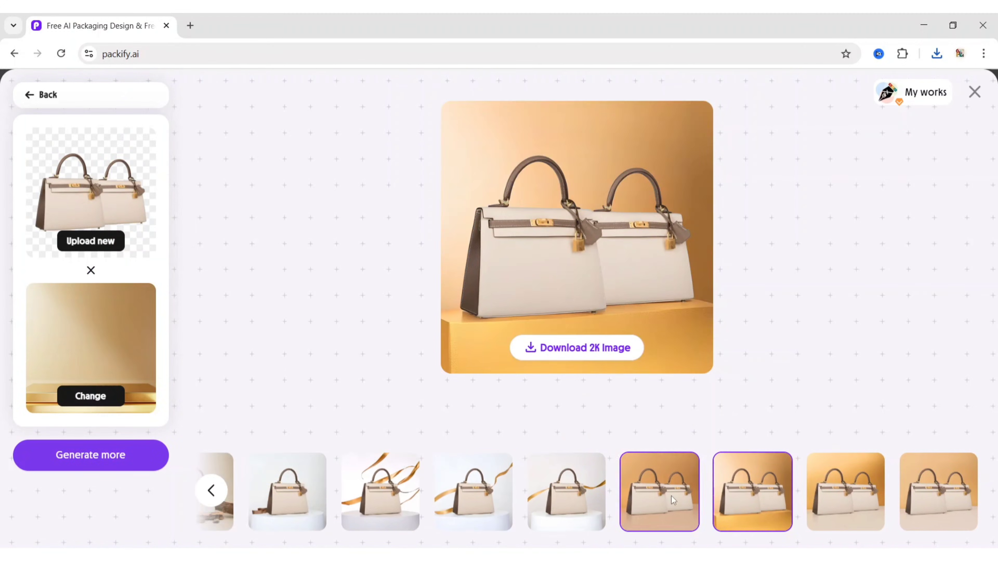
left_click(942, 486)
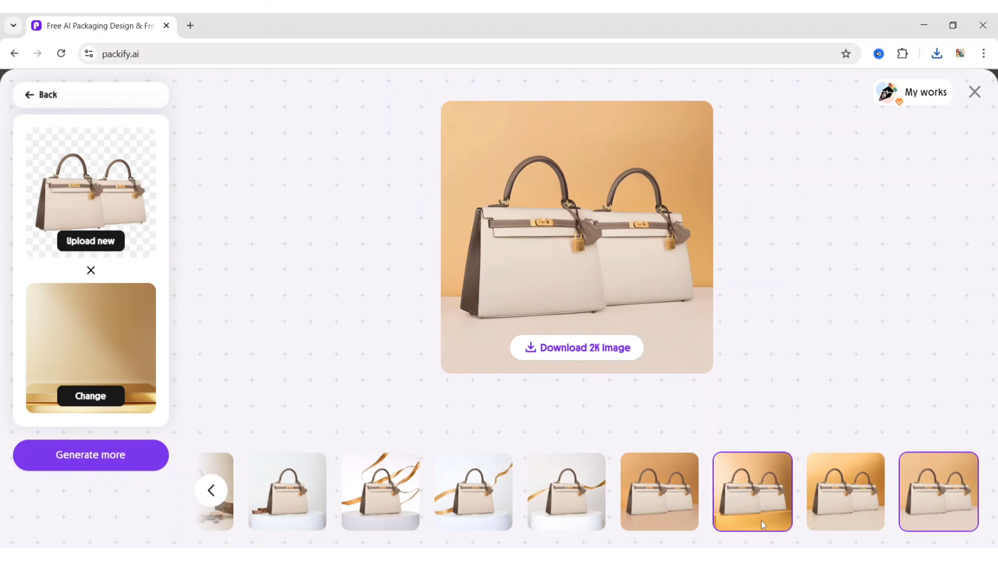
left_click(749, 514)
left_click(563, 350)
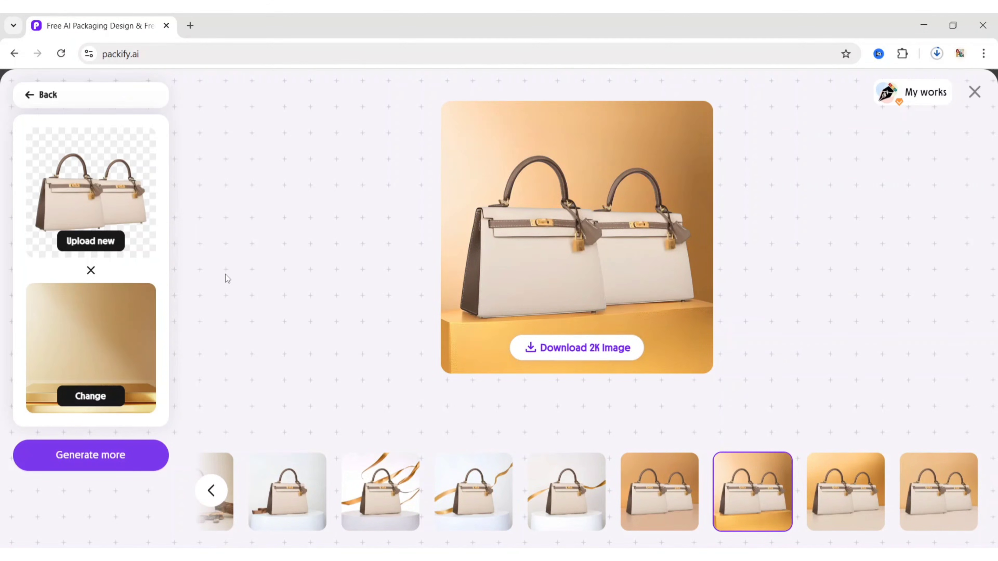
Step: Switch to the three-bag arrangement with the purple Lite Luxury background, and regenerate the images
left_click(97, 394)
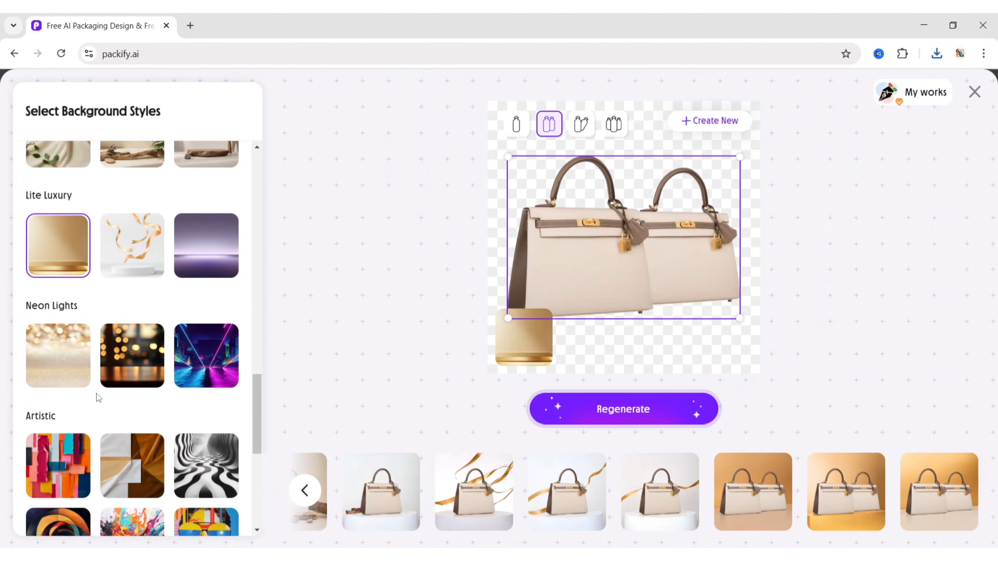
left_click(614, 124)
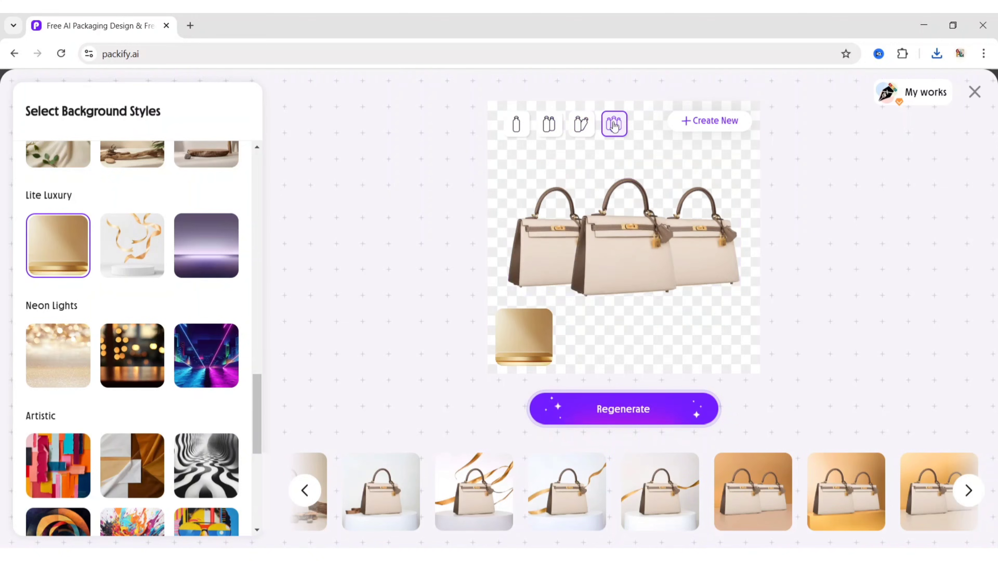
left_click(218, 255)
left_click(634, 406)
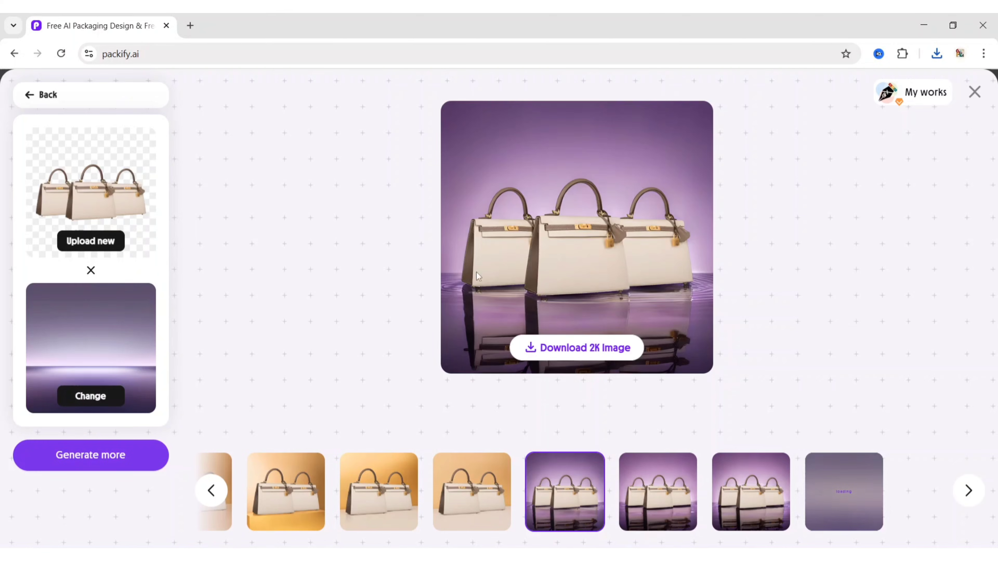
Step: Compare the new three-bag purple images and download the second one as a 2K image
left_click(754, 491)
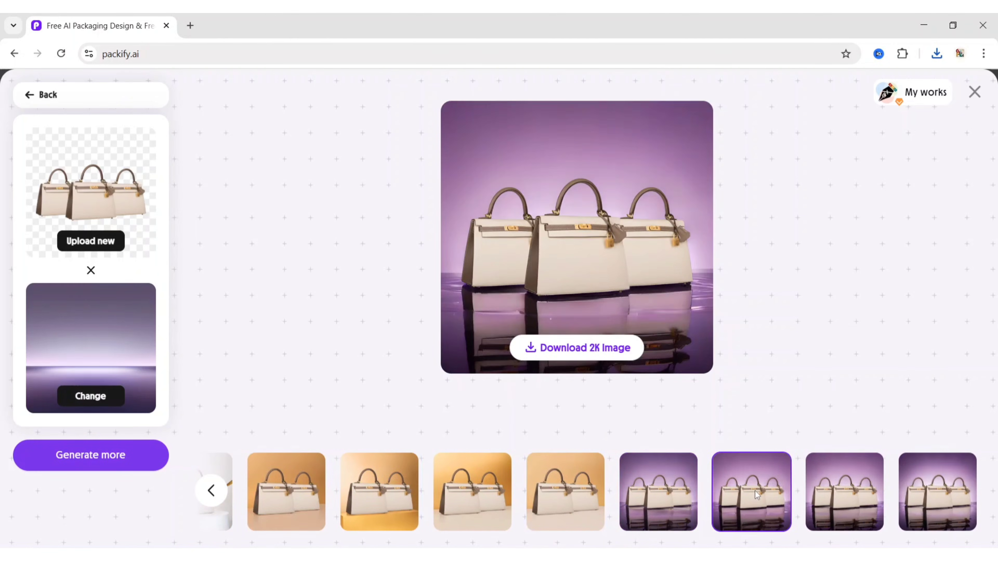
left_click(847, 485)
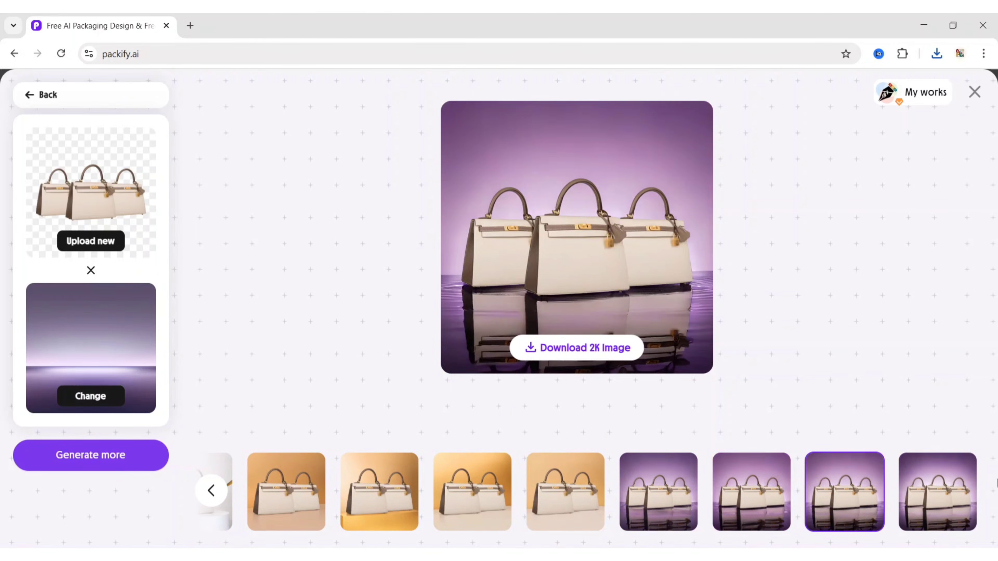
left_click(934, 491)
left_click(725, 513)
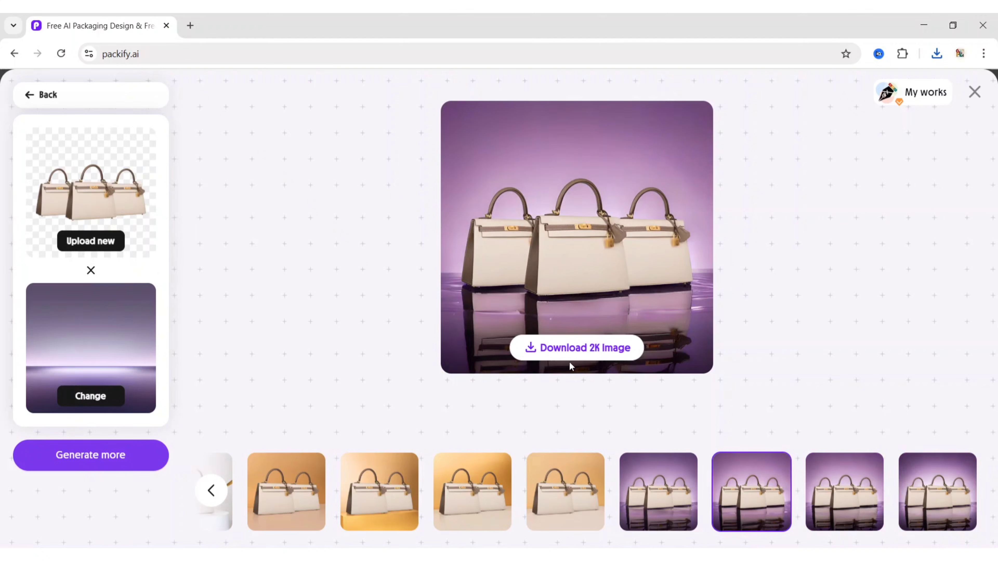
left_click(535, 355)
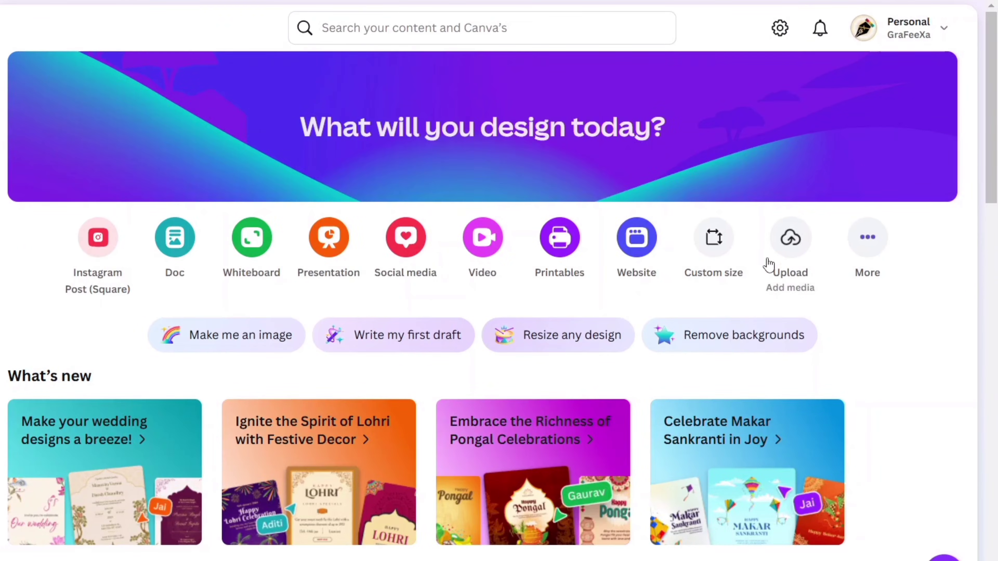
Step: Switch to Canva, create a 1080 × 1080 px design and title it Product Images
left_click(777, 256)
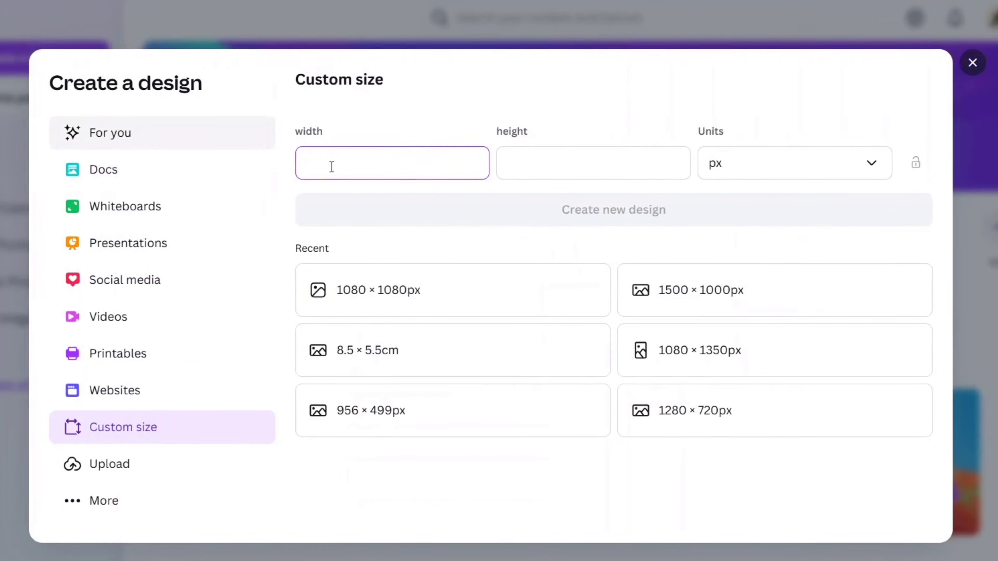
left_click(427, 297)
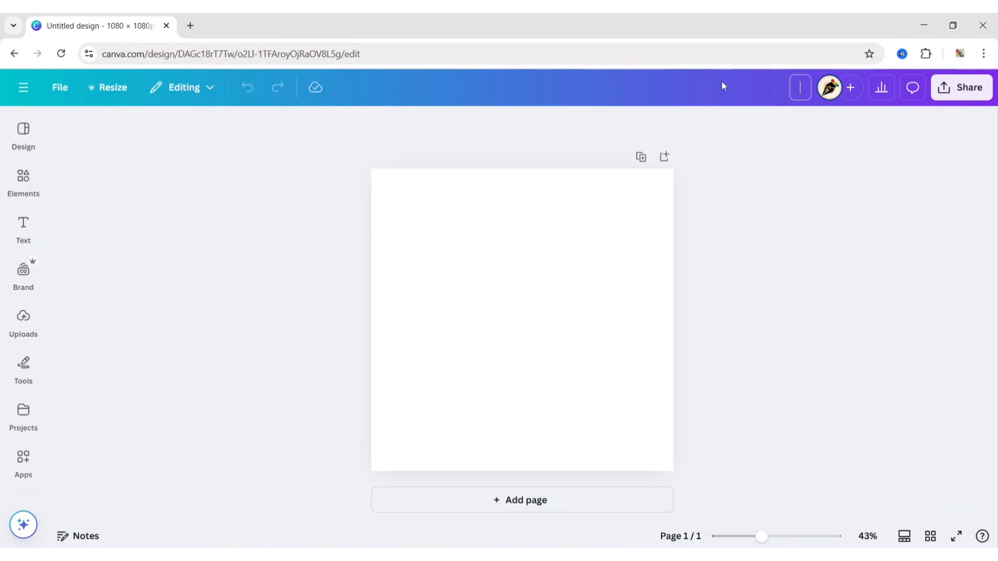
type("Product Ima")
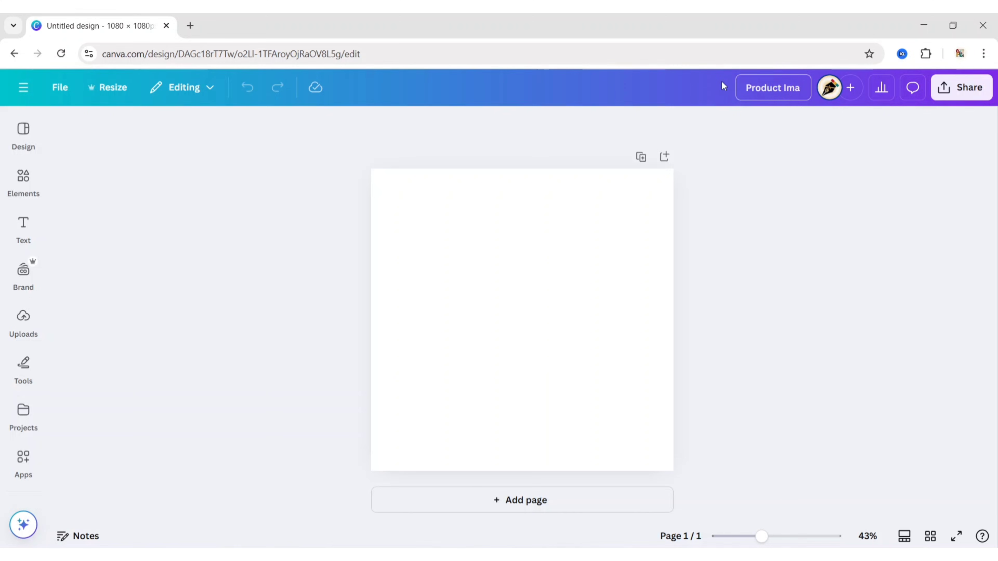
type("ges")
key("Return")
Step: Upload the three-bag purple, two-bag golden and driftwood bag images from the Downloads folder
left_click(23, 320)
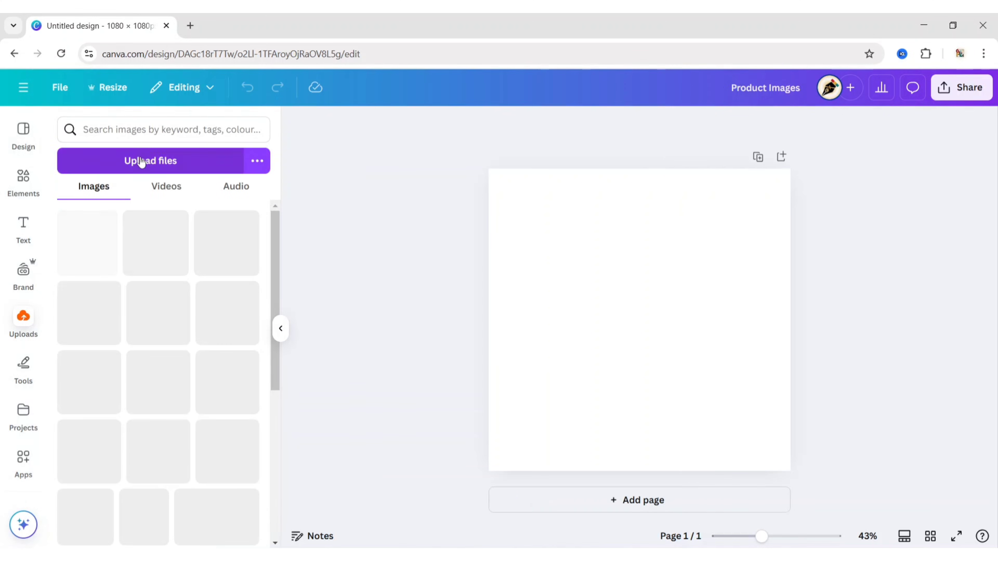
left_click(141, 160)
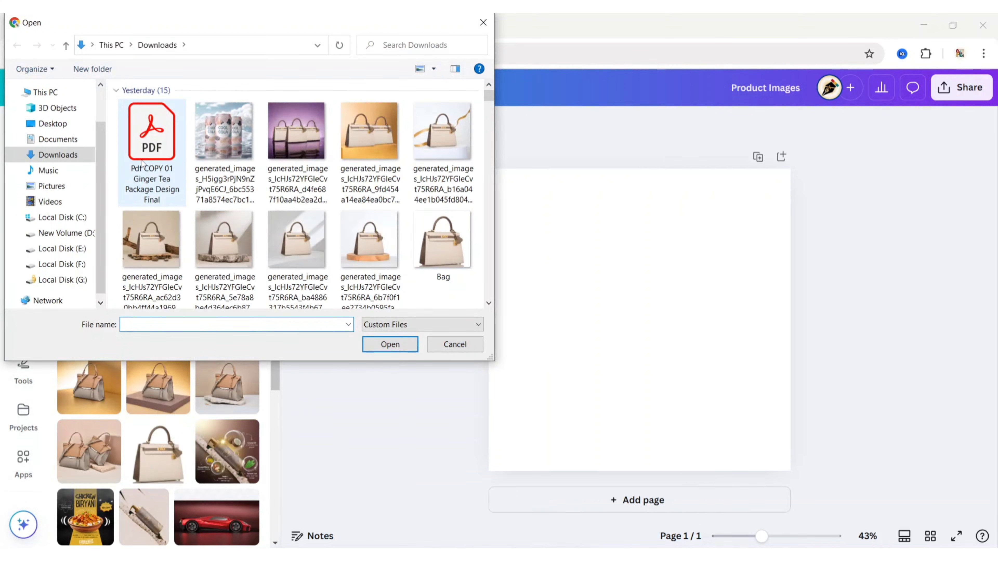
left_click(297, 131)
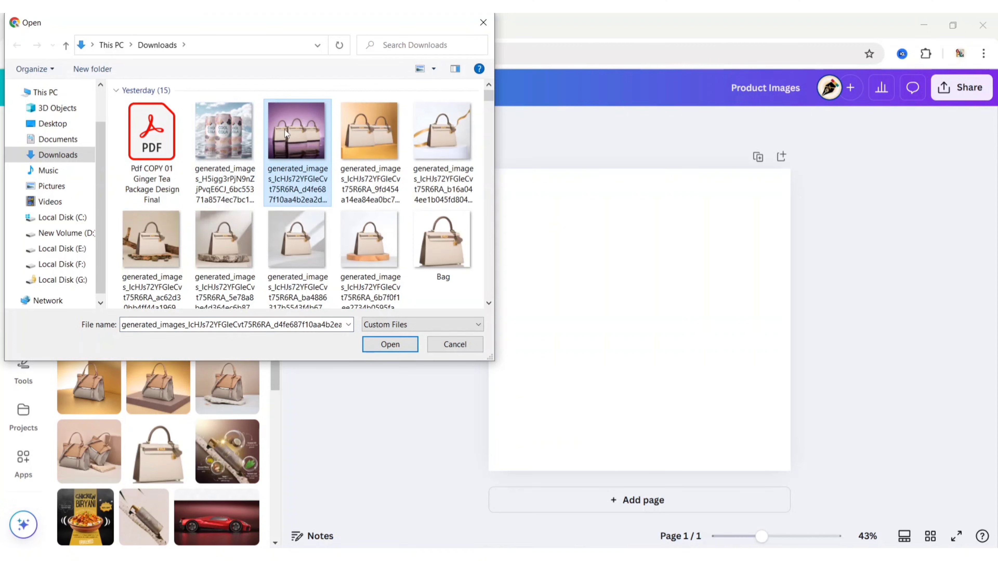
left_click(381, 130, "ctrl")
left_click(148, 248, "ctrl")
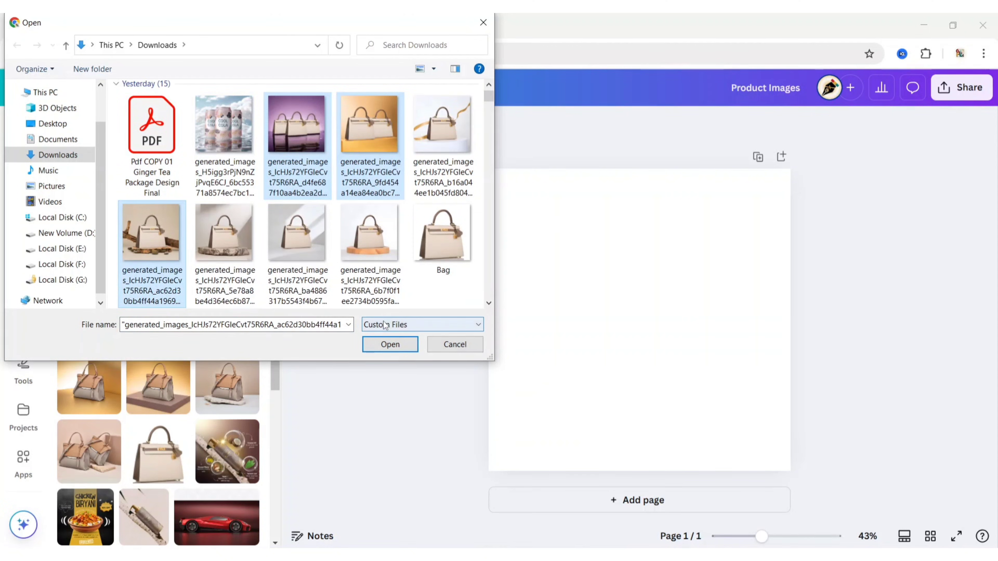
left_click(389, 345)
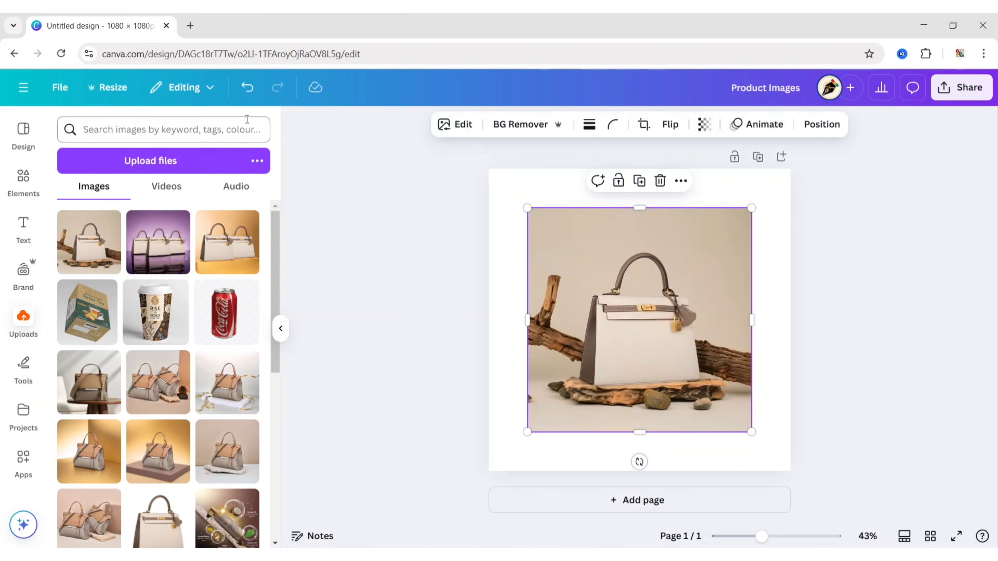
Step: Move and enlarge the driftwood bag image so that it fills the whole page
left_click(307, 257)
left_click(280, 328)
left_click_drag(471, 326, 447, 290)
left_click_drag(588, 392, 681, 466)
left_click(278, 366)
Step: Add a heading text and move it to the upper-left area of the page, above the driftwood
left_click(23, 226)
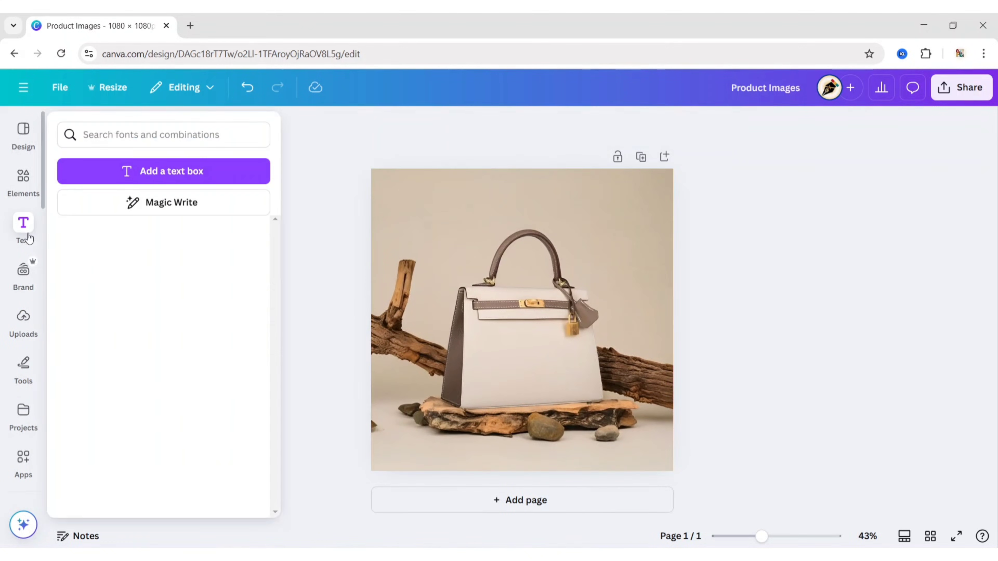
left_click(152, 258)
left_click(324, 188)
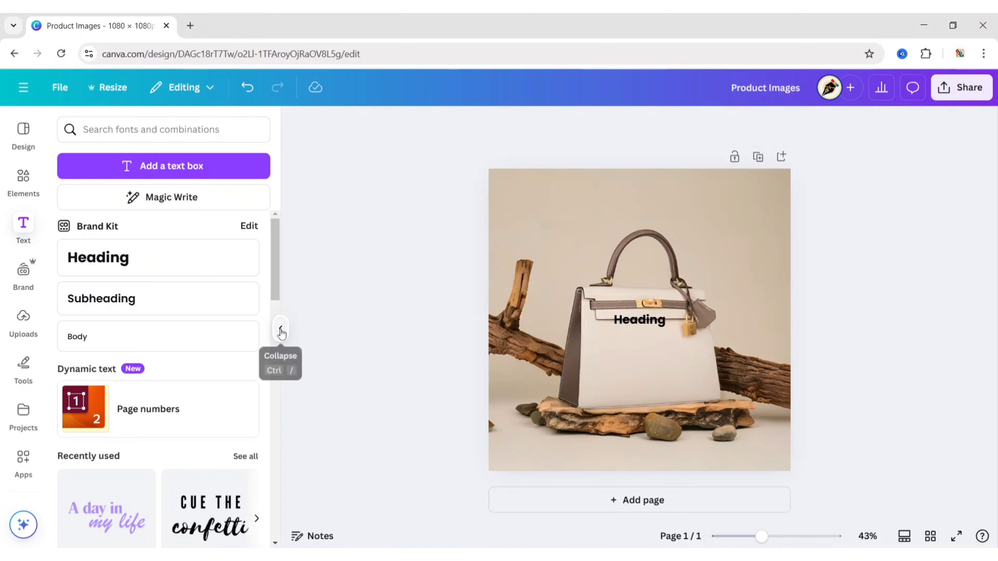
left_click(281, 328)
left_click(521, 319)
left_click_drag(522, 319, 428, 199)
Step: Replace the heading's placeholder text with "Choose Your Elegance"
double_click(429, 200)
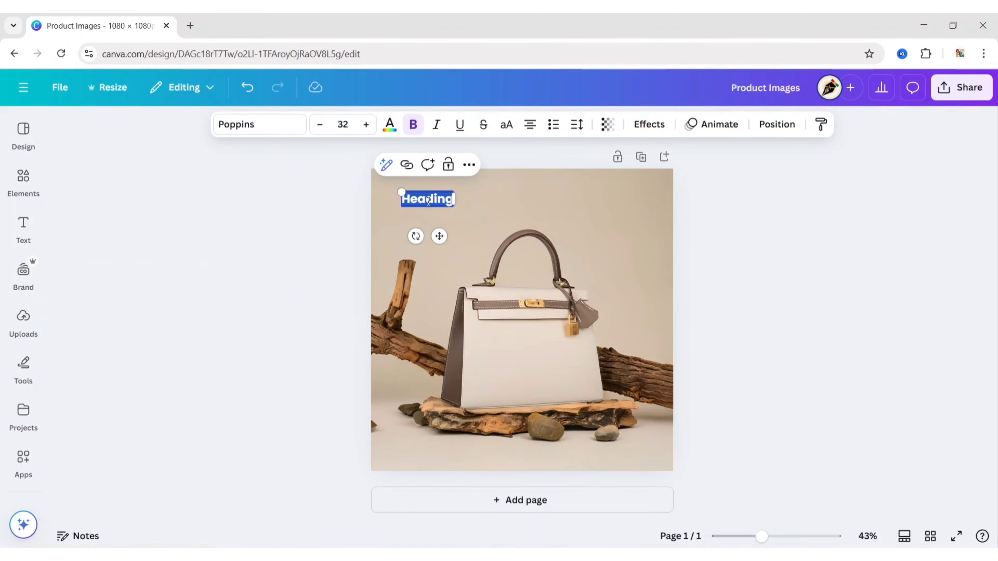
type("Choo")
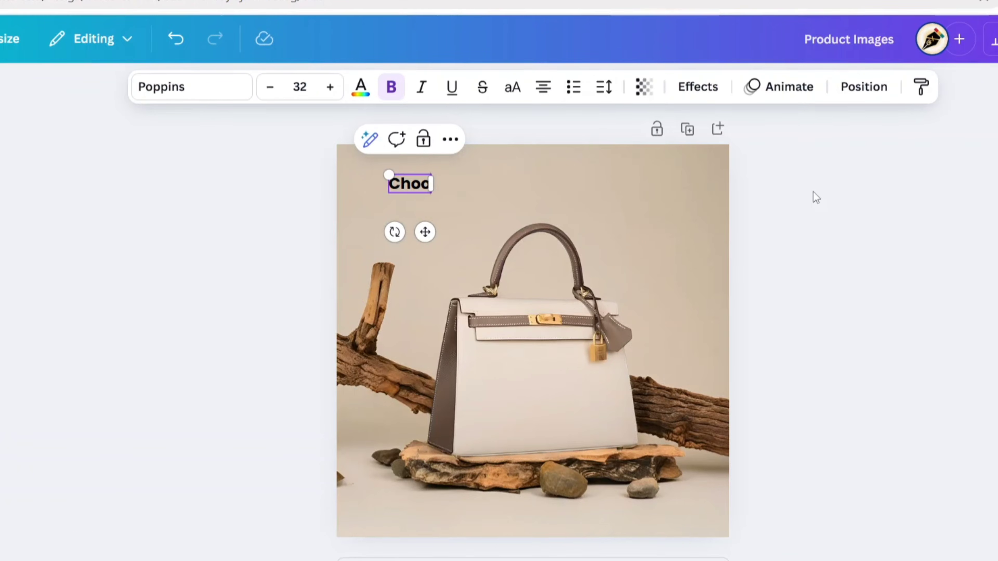
type("se Your Elegance")
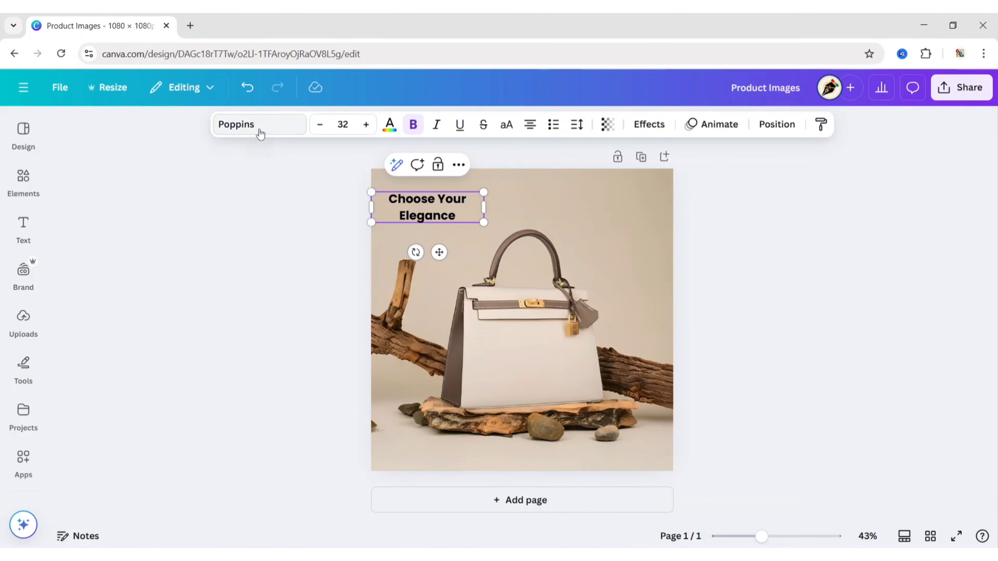
Step: Set the "Choose Your Elegance" heading to the London font at size 42
left_click(259, 125)
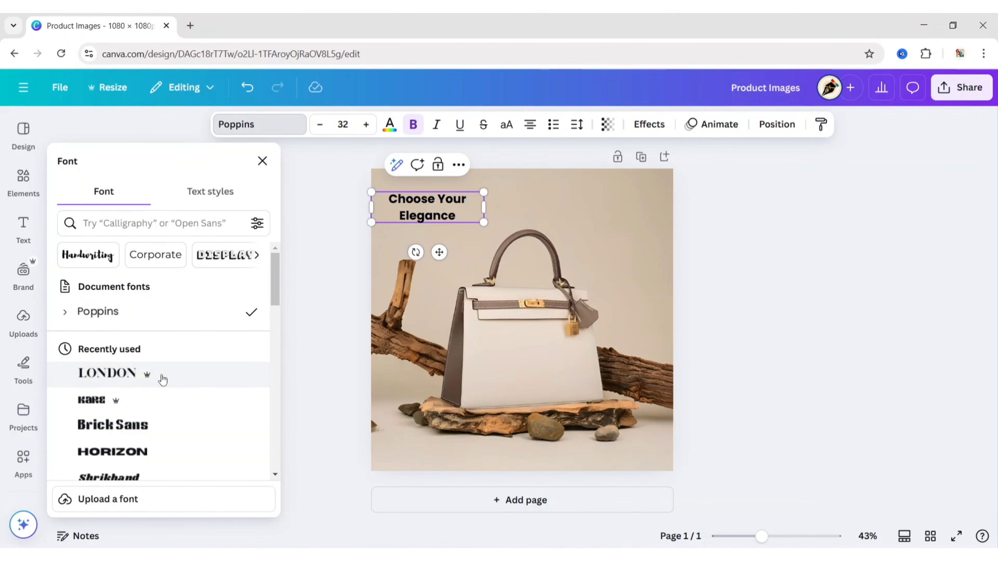
left_click(160, 376)
left_click(334, 125)
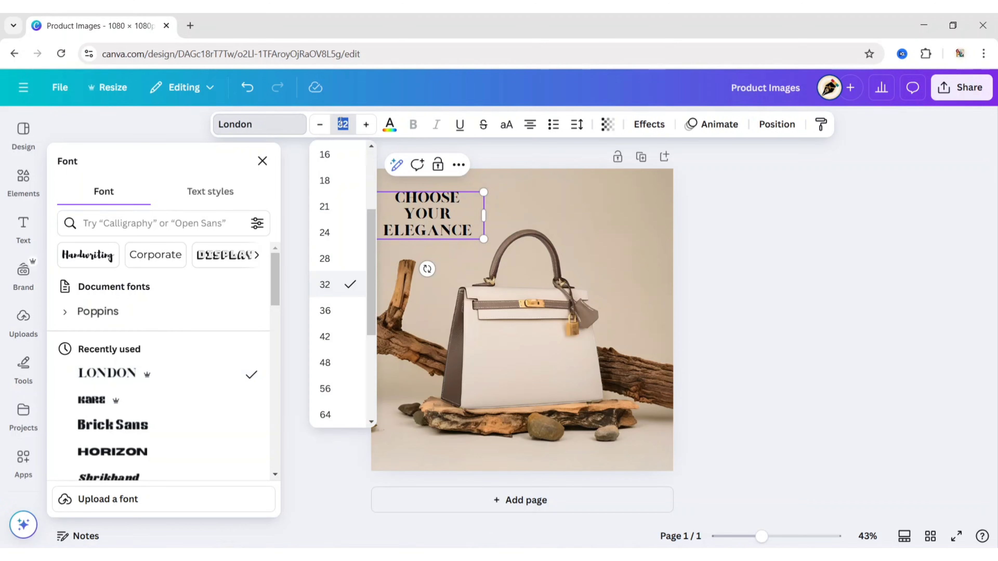
type("42")
key("Return")
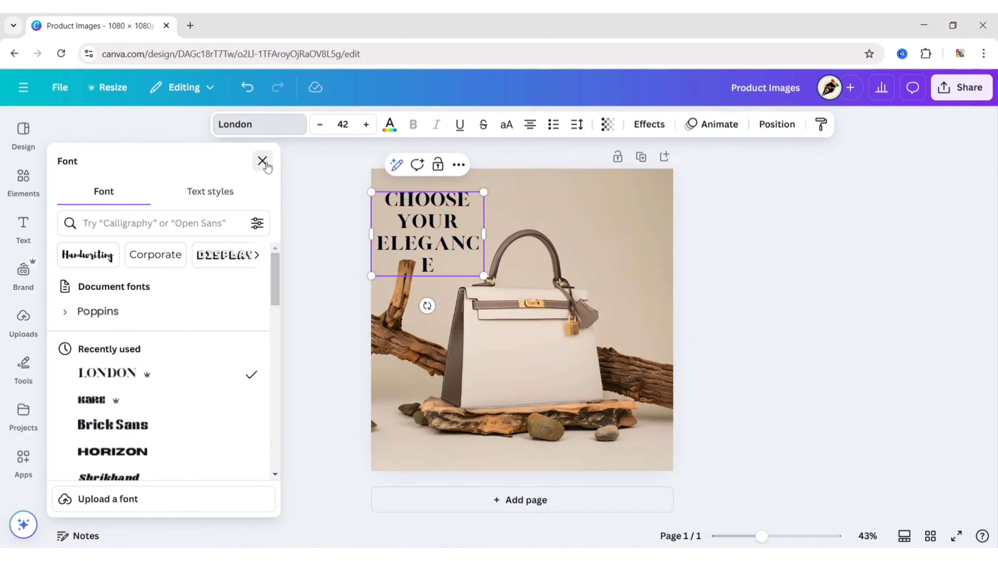
Step: Widen the "Choose Your Elegance" heading so it wraps onto two lines and centre it above the bag's handle
left_click(262, 161)
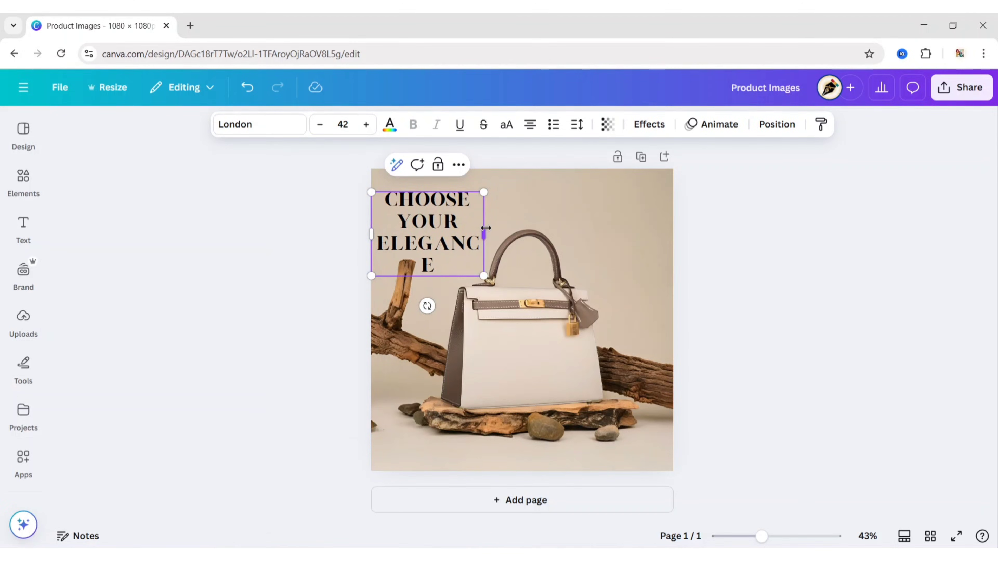
left_click_drag(484, 227, 542, 227)
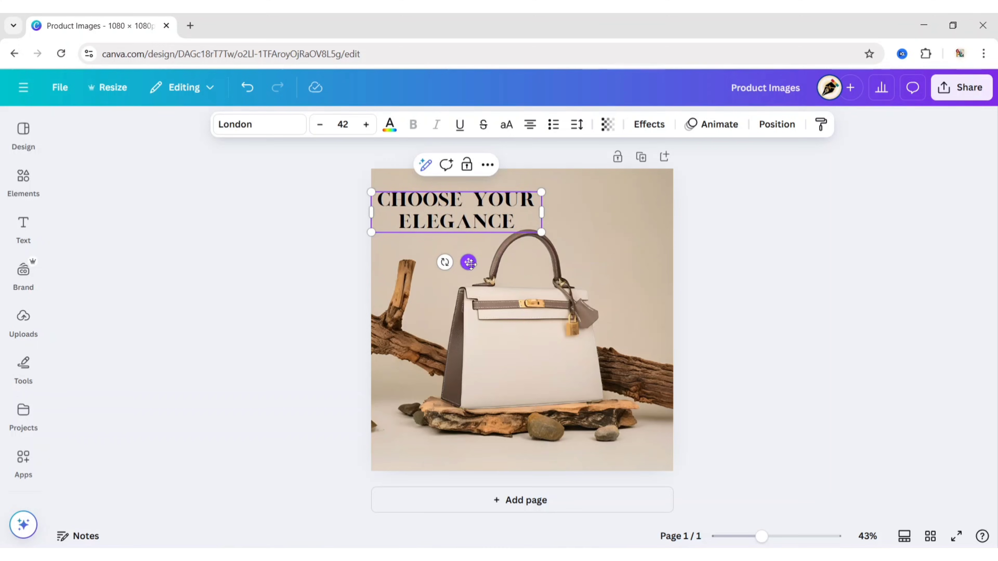
left_click_drag(470, 263, 535, 257)
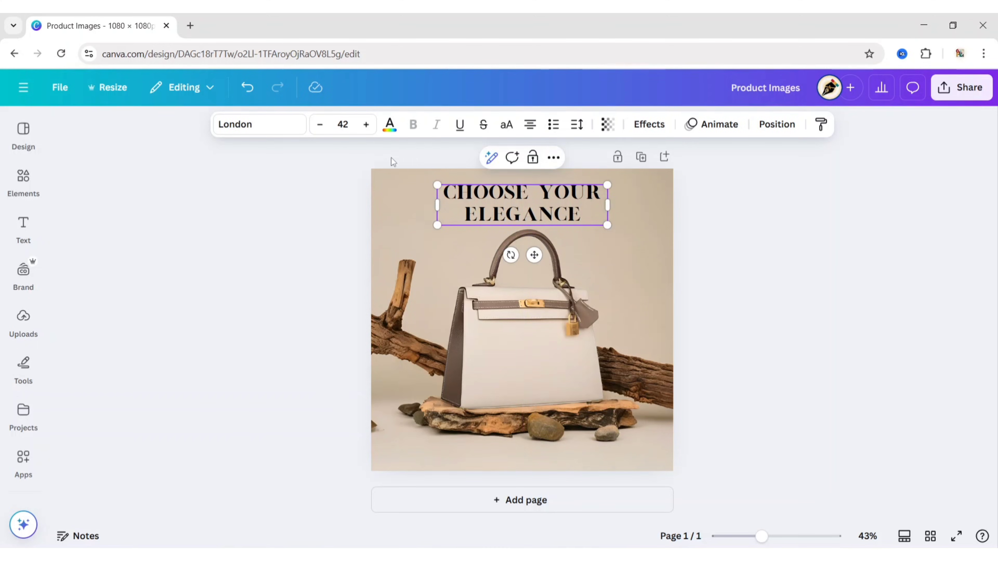
Step: Recolour the "Choose Your Elegance" heading with the dark brown from the driftwood image's photo colours
double_click(486, 201)
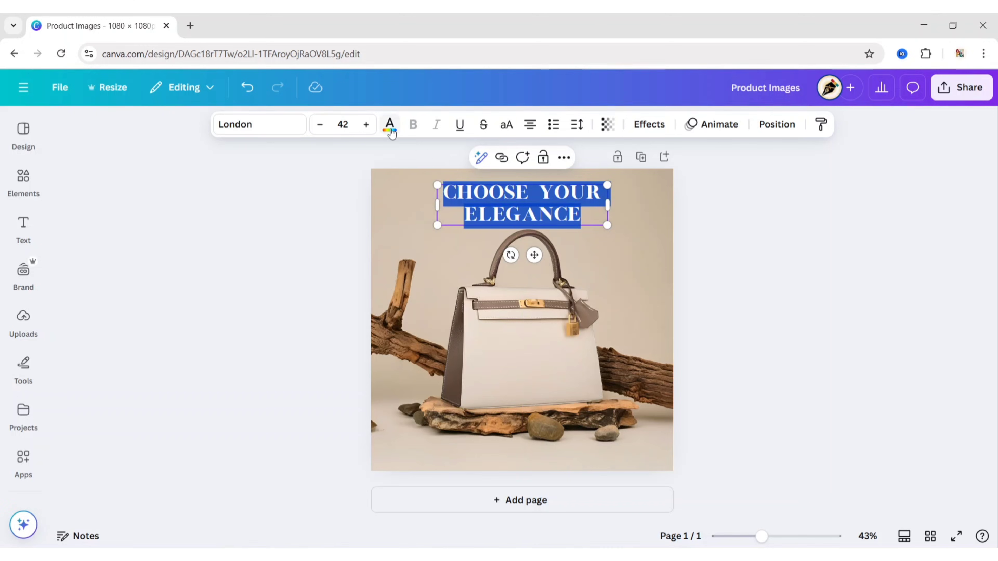
left_click(390, 128)
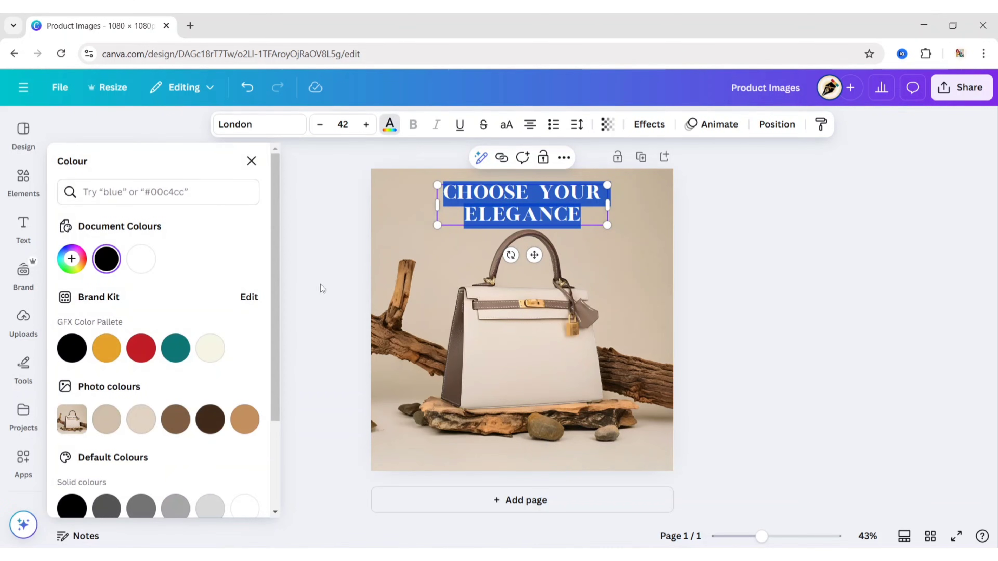
left_click(211, 419)
left_click(330, 238)
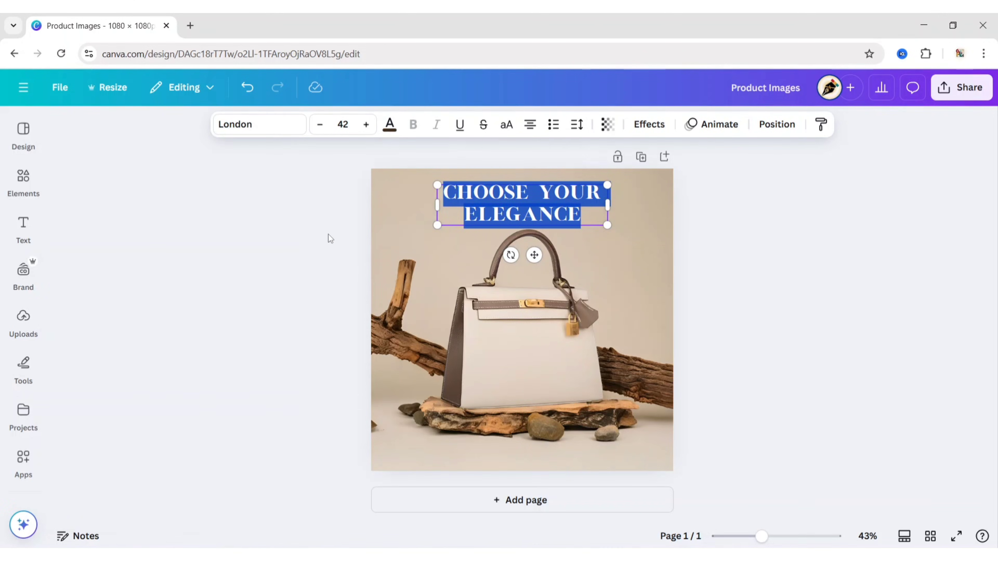
left_click(714, 231)
Step: Apply the Lift text effect to the "Choose Your Elegance" heading
left_click(555, 218)
left_click(637, 132)
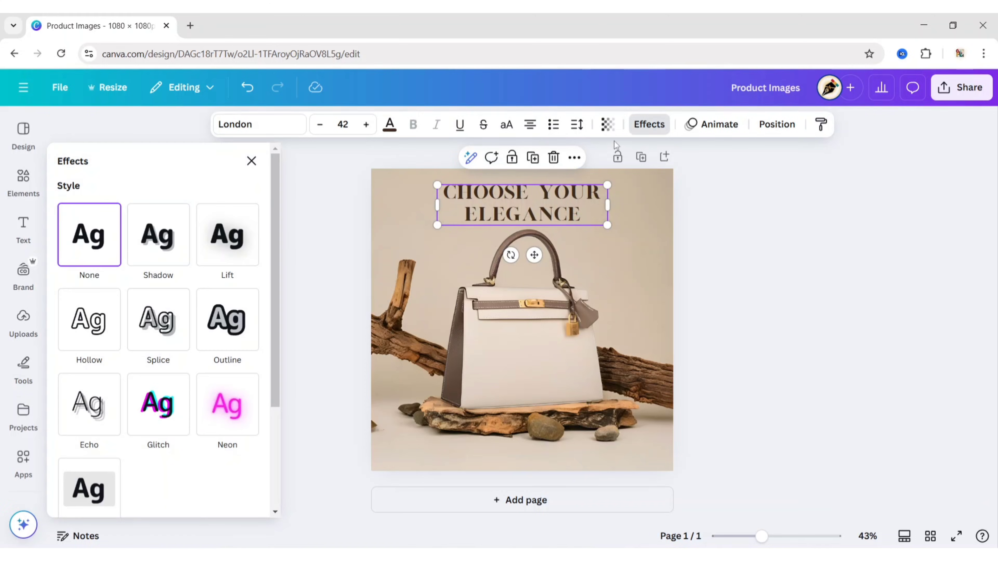
left_click(231, 247)
left_click(347, 211)
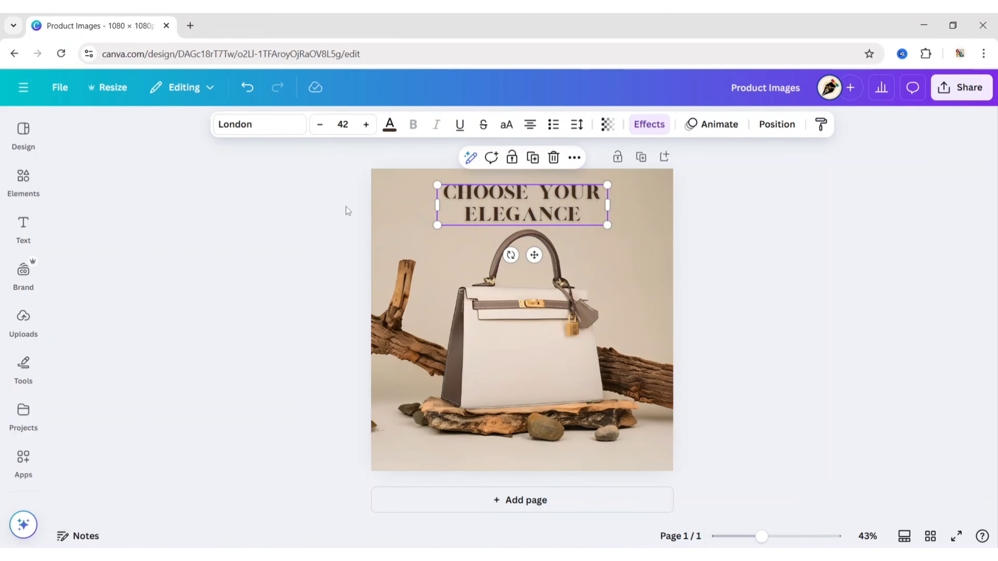
left_click(722, 216)
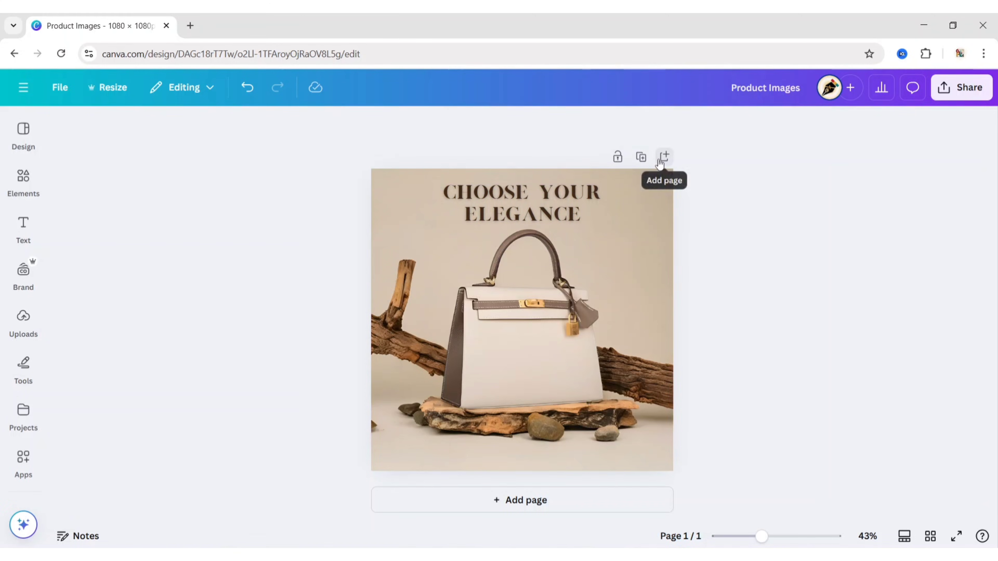
Step: Add a second page and fill it completely with the uploaded image of three bags on a purple background
left_click(664, 157)
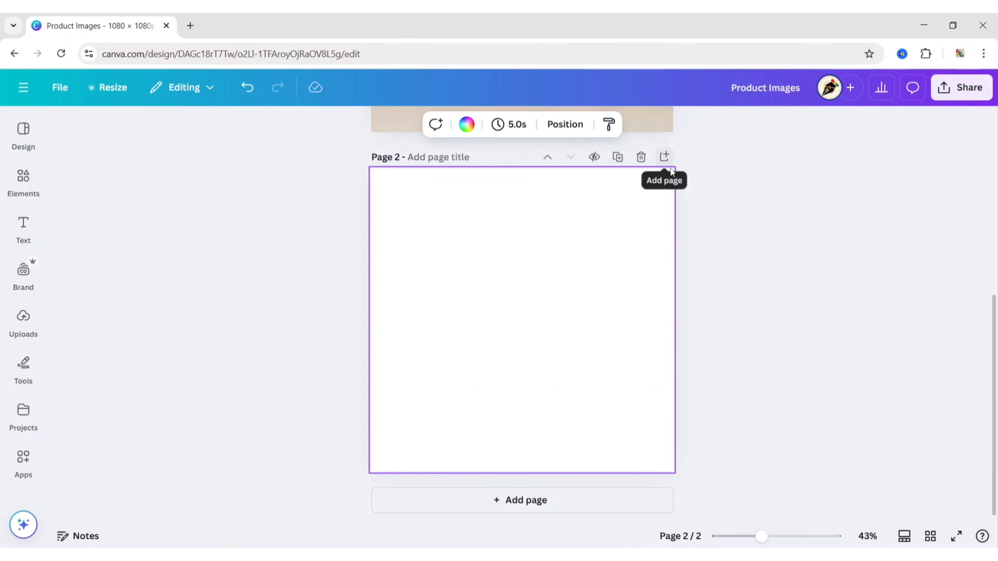
left_click(23, 317)
left_click(181, 266)
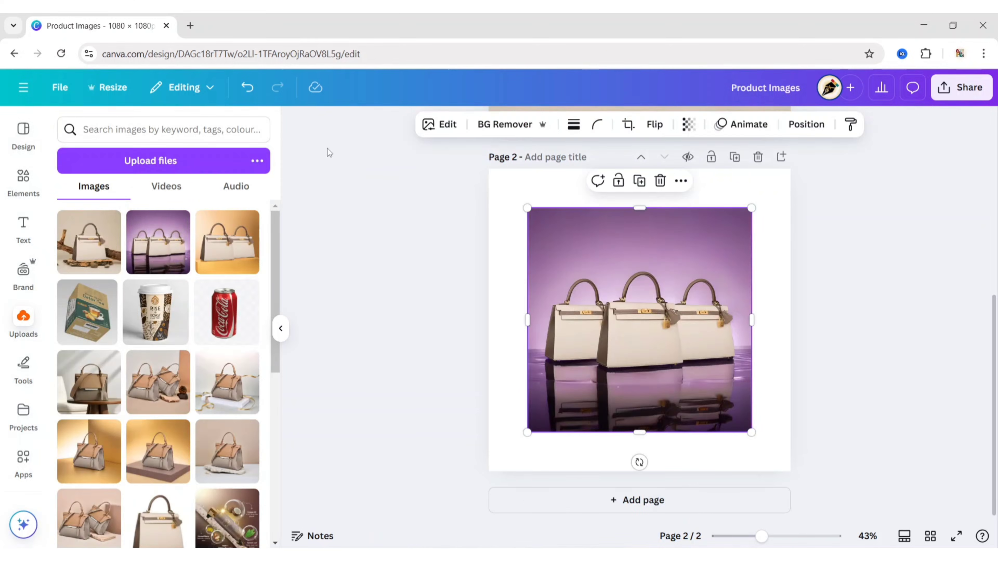
left_click(281, 329)
left_click_drag(497, 315, 458, 275)
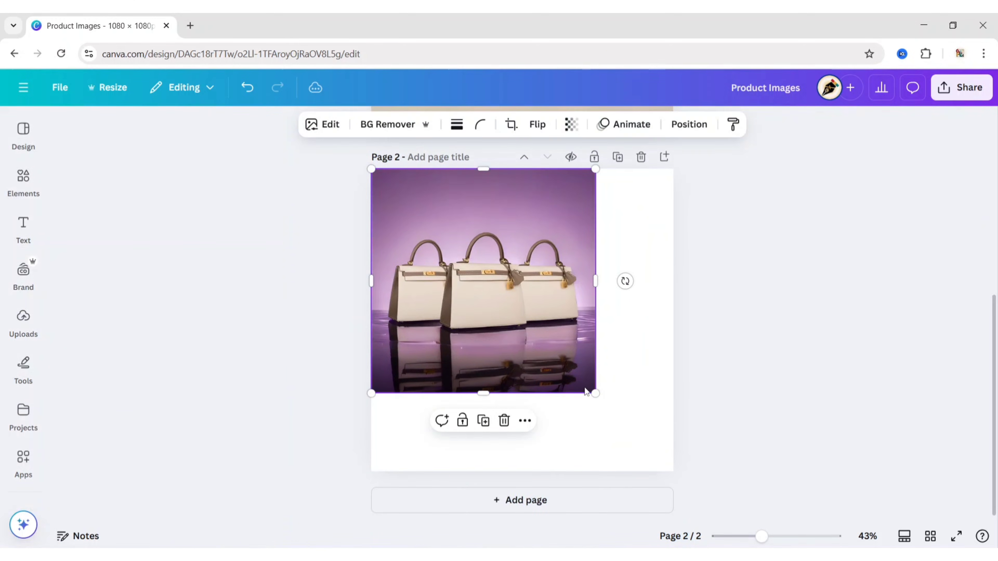
left_click_drag(598, 392, 681, 458)
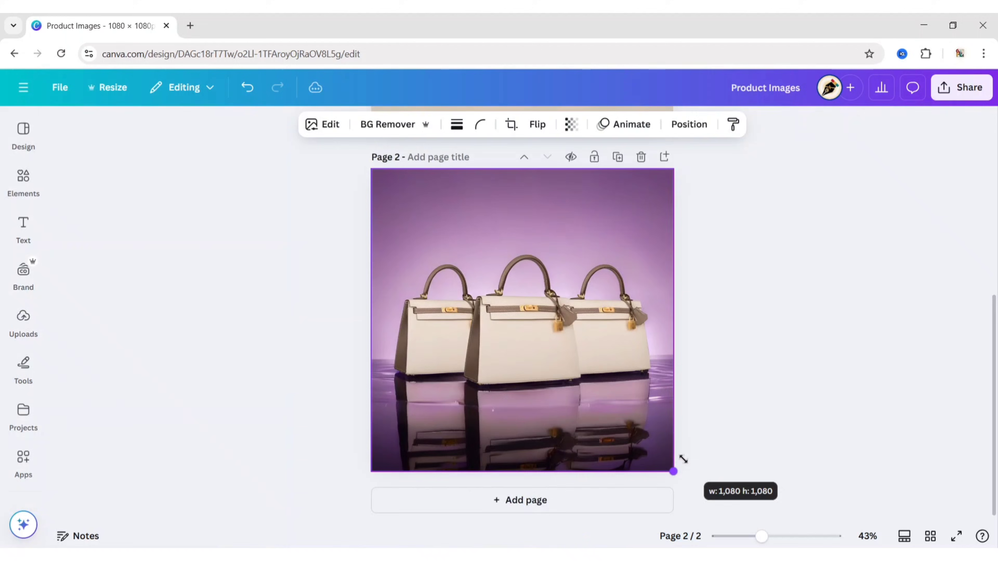
left_click(273, 318)
Step: Copy the "Choose Your Elegance" heading from page 1 and paste it onto the purple page 2
scroll(329, 246, "up", 2)
scroll(328, 245, "up", 5)
left_click(503, 203)
left_click(574, 157)
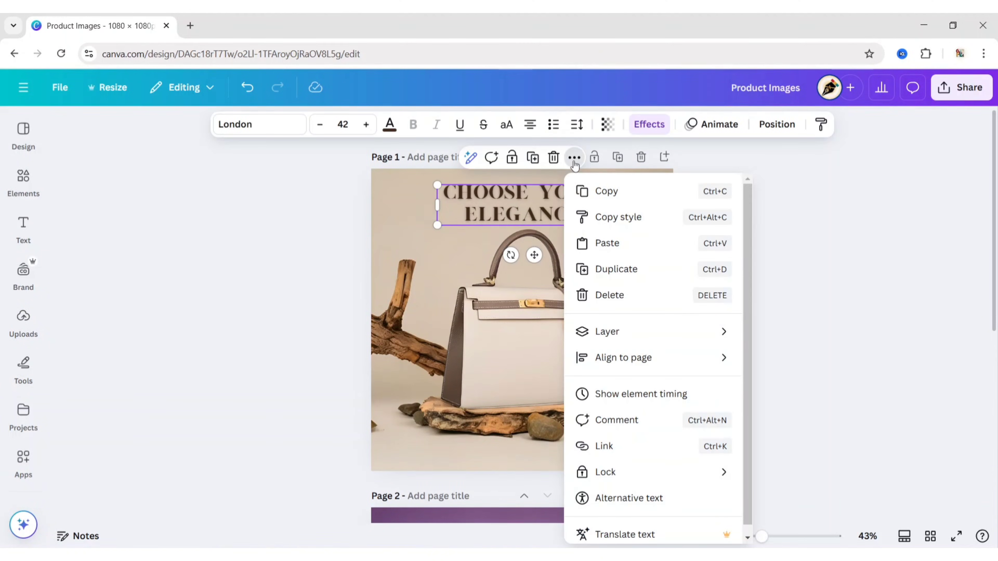
left_click(606, 192)
scroll(753, 216, "down", 5)
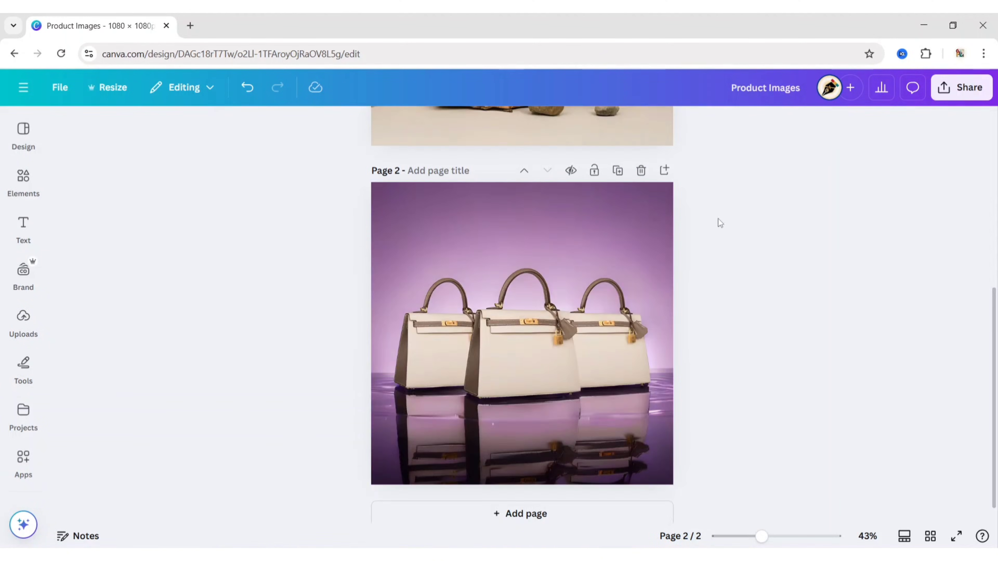
right_click(542, 219)
left_click(555, 245)
Step: Replace the text of the heading on page 2 with "DYNAMIC STYLE"
key("Return")
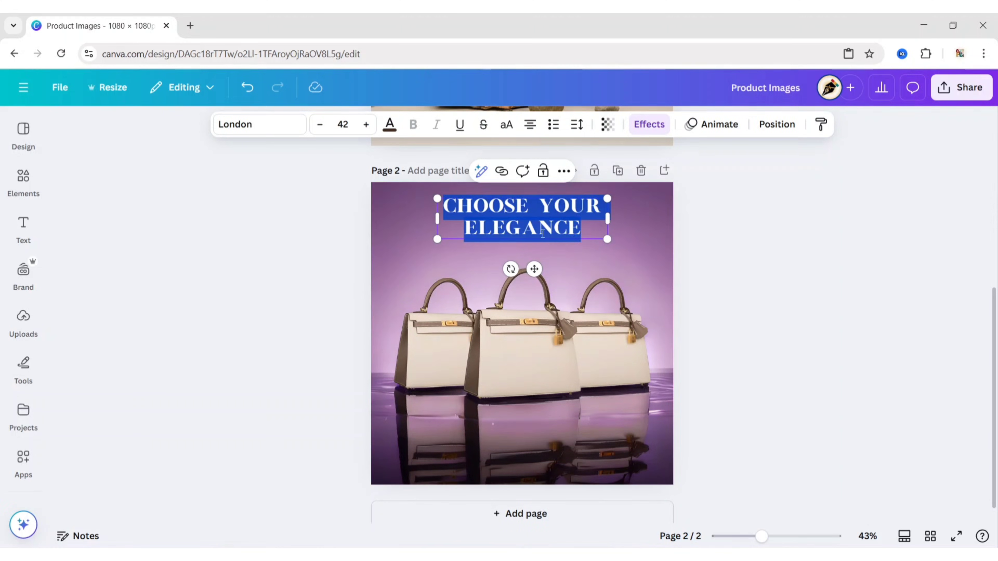
type("DYNAMIC S")
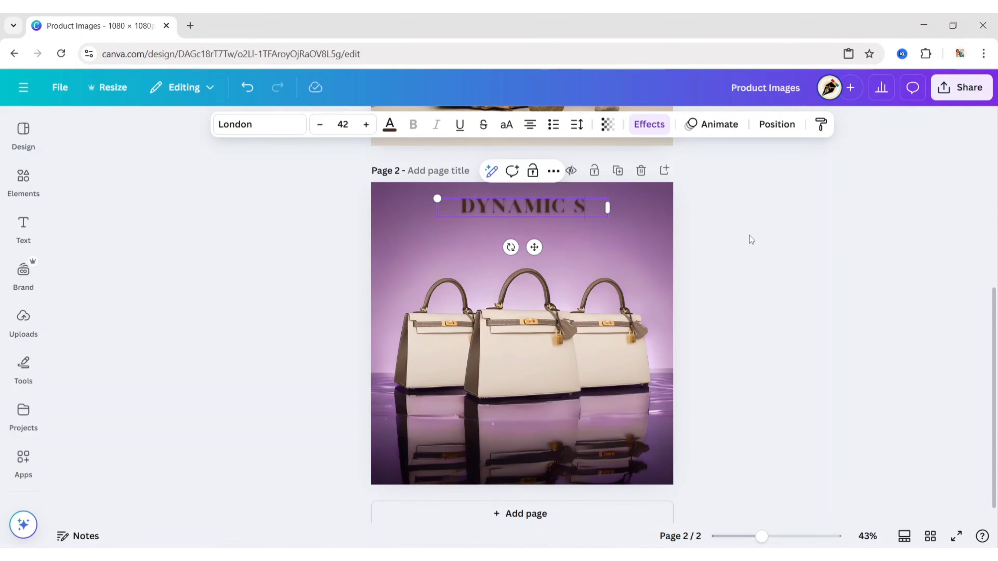
type("TYLE")
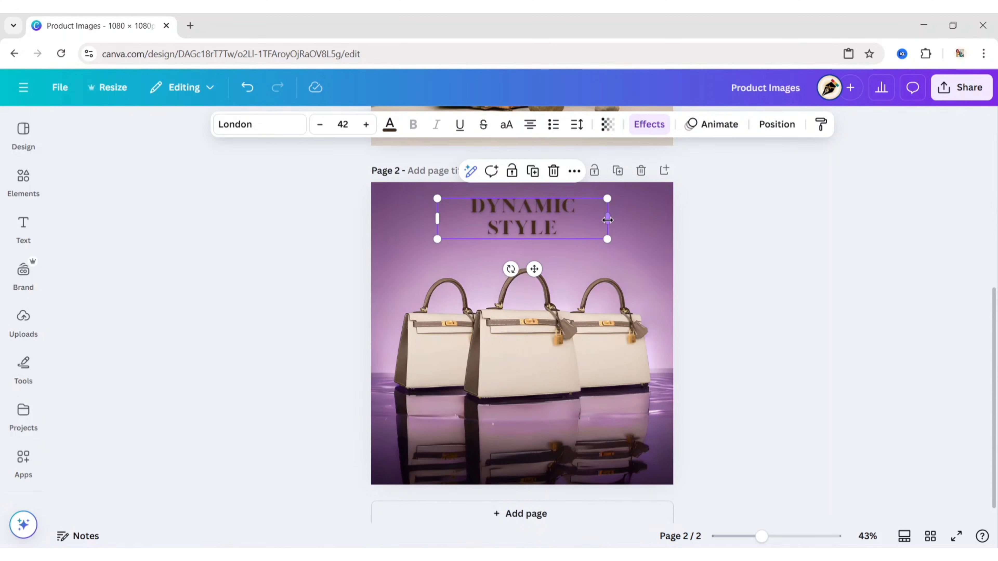
Step: Set the "DYNAMIC STYLE" heading to size 60, widen it to fit one line and centre it above the three bags
left_click_drag(608, 216, 627, 223)
left_click(342, 124)
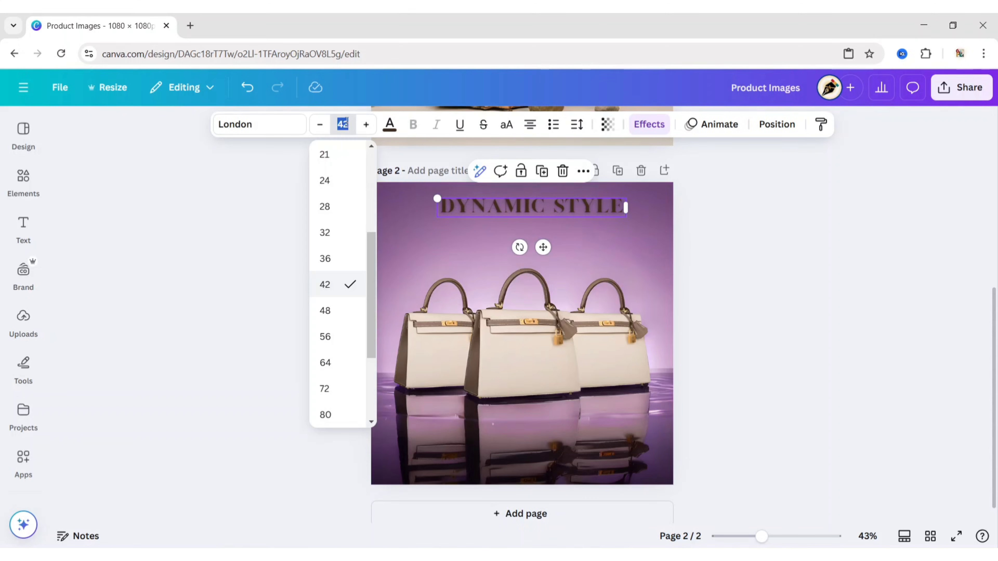
key("Return")
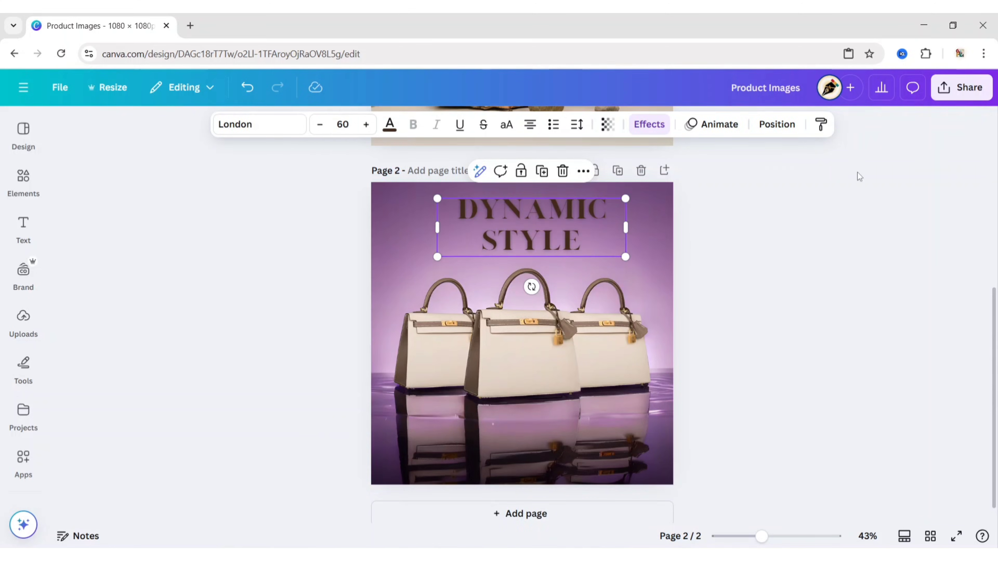
left_click_drag(628, 227, 711, 236)
left_click_drag(584, 252, 534, 269)
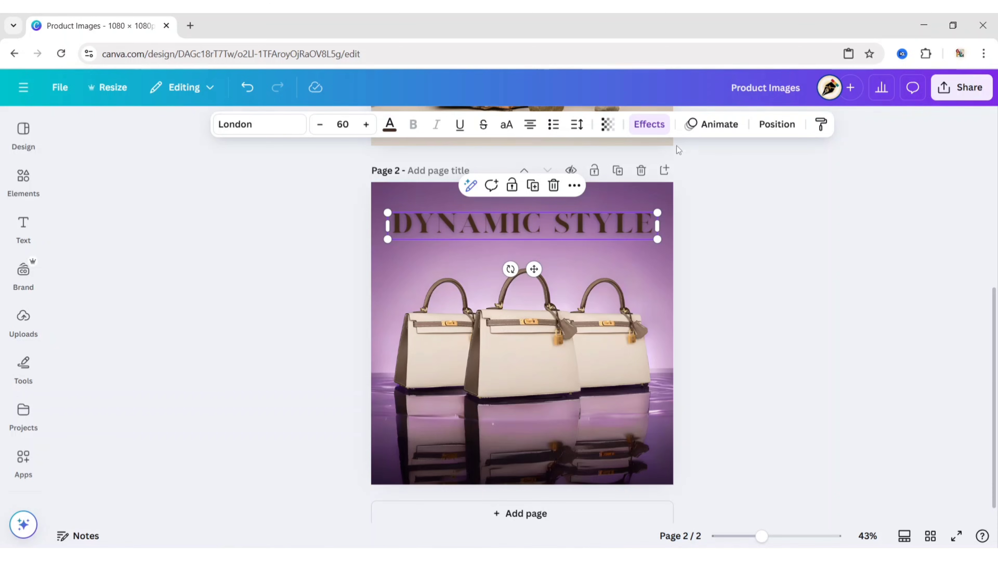
Step: Apply the Neon text effect to the "DYNAMIC STYLE" heading and raise its intensity to about the maximum
left_click(649, 124)
left_click(225, 472)
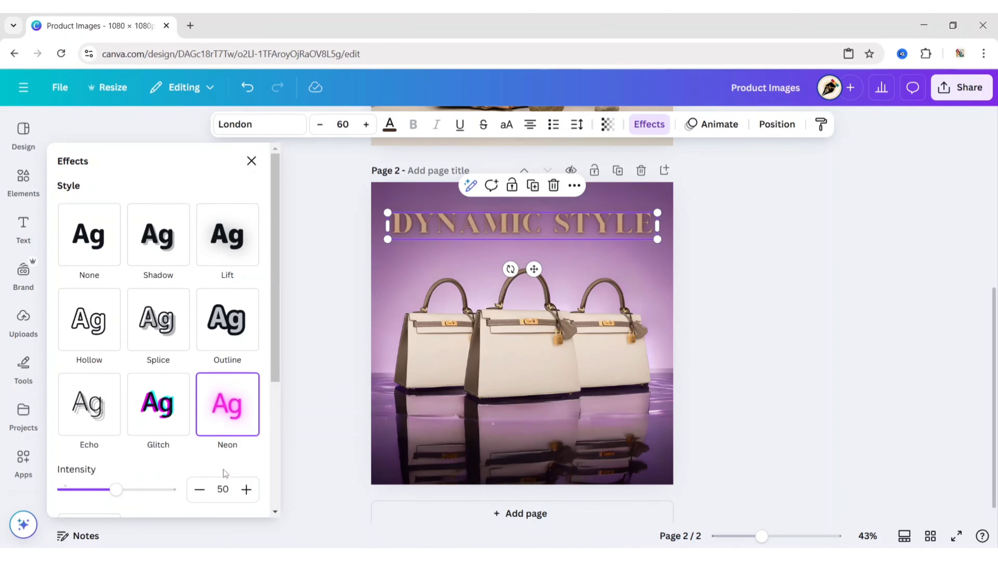
left_click_drag(117, 491, 173, 490)
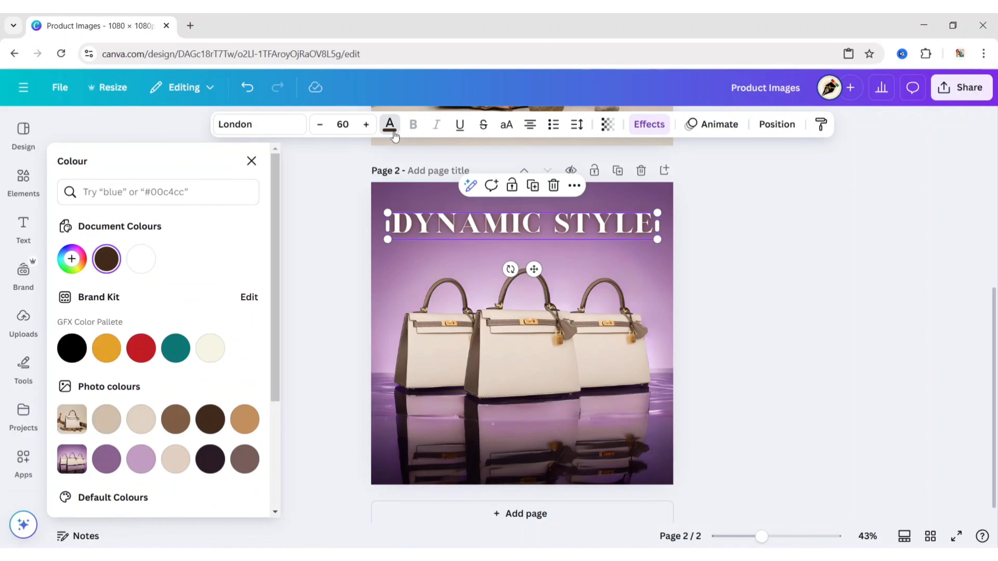
Step: Recolour the "DYNAMIC STYLE" heading with the light purple from the three-bag image's photo colours
left_click(139, 460)
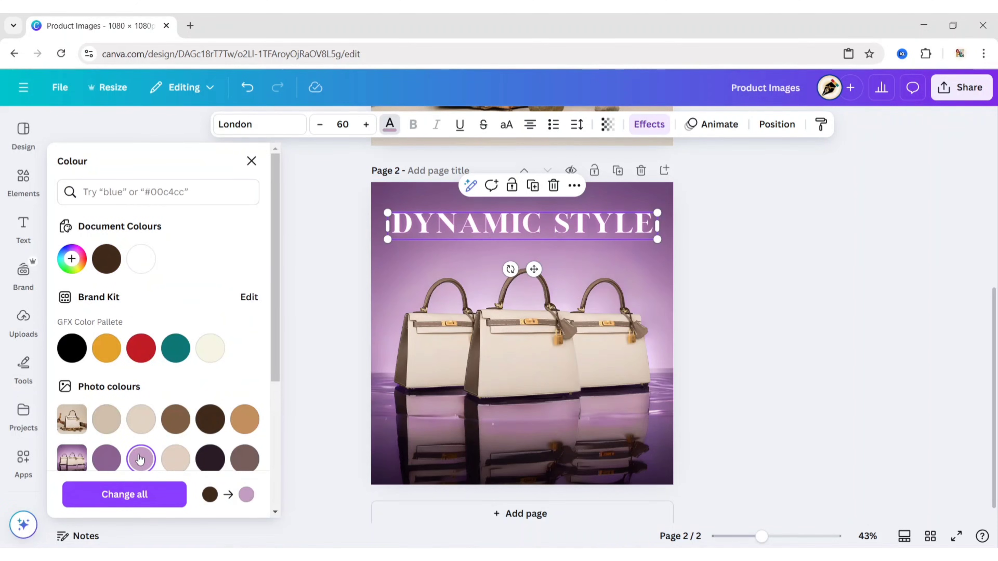
left_click(251, 161)
left_click(746, 276)
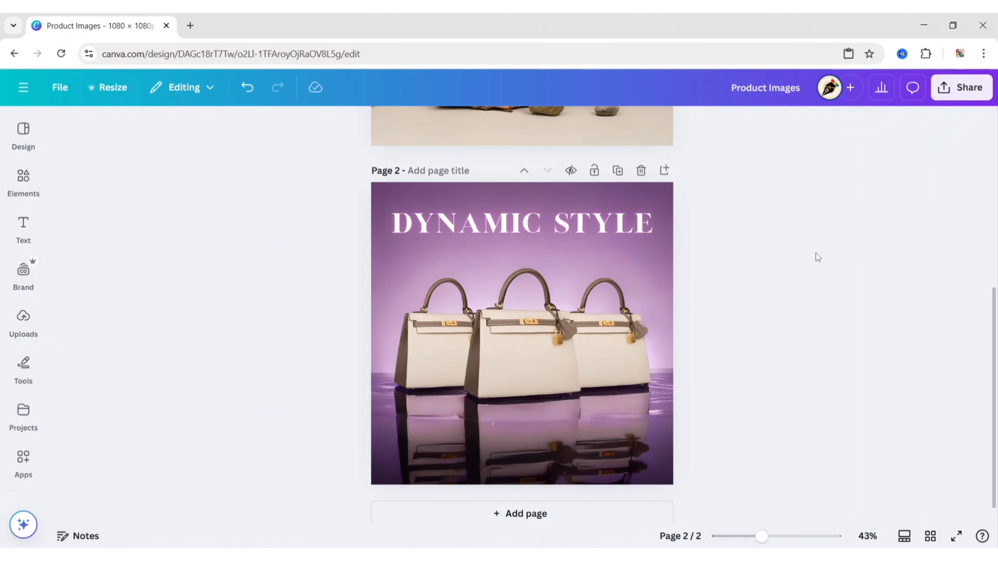
Step: Add a third page and fill it completely with the uploaded image of two bags on an orange background
left_click(664, 170)
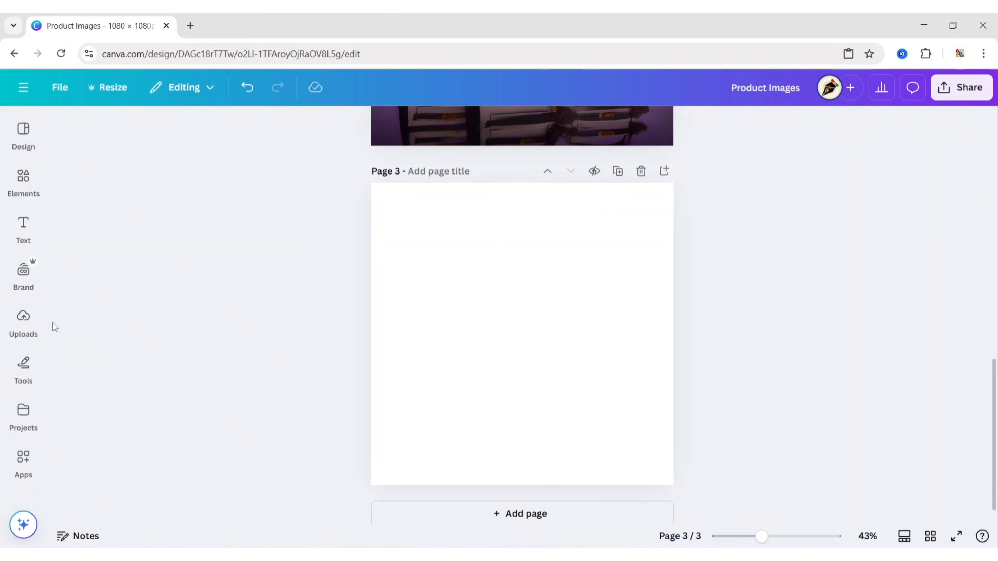
left_click(35, 329)
left_click(227, 251)
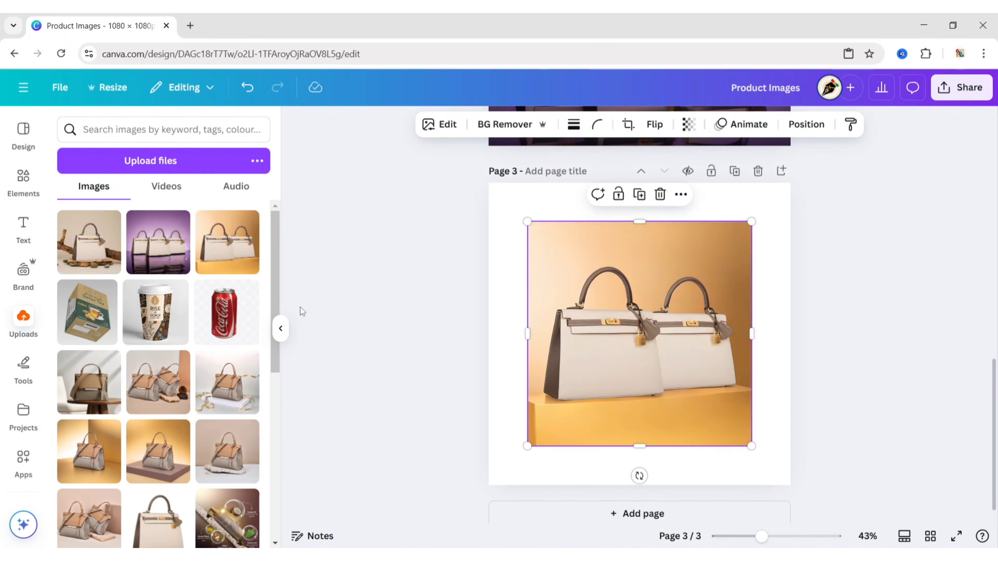
left_click(280, 328)
left_click_drag(543, 312, 505, 273)
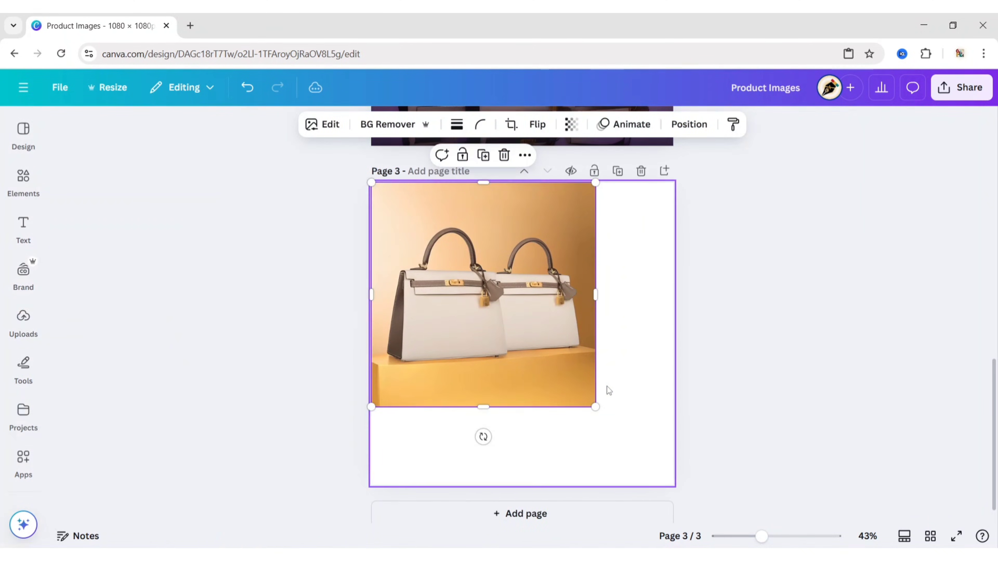
left_click_drag(595, 407, 664, 488)
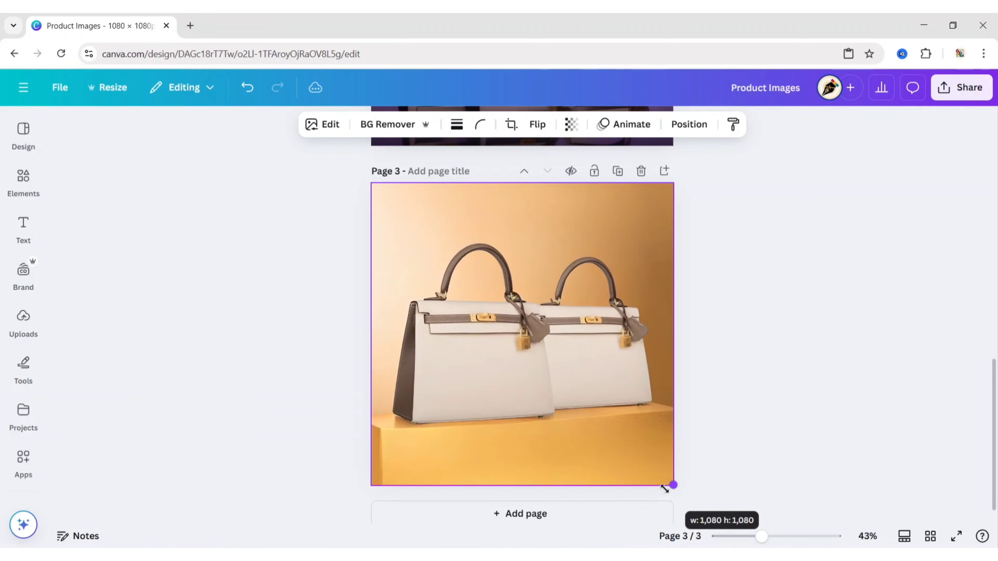
left_click(789, 330)
Step: Start Magic Grab on the orange image and select the two bag bodies and the podium beneath them
left_click(519, 339)
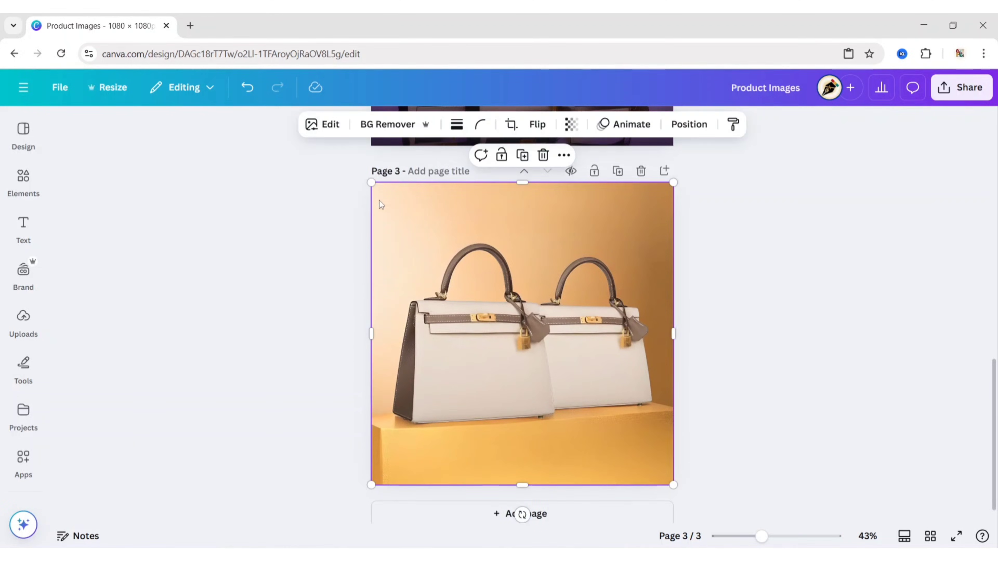
left_click(325, 125)
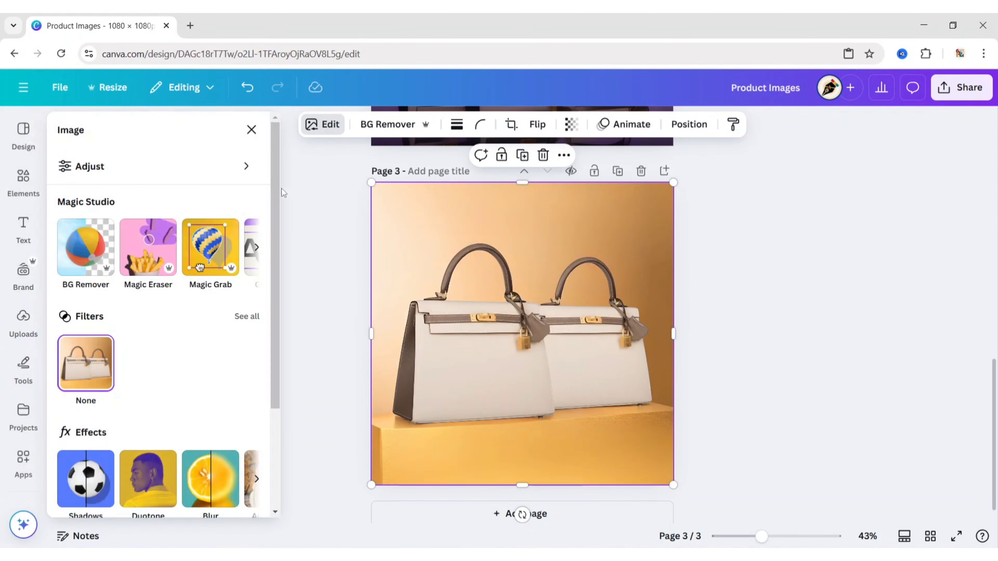
left_click(212, 244)
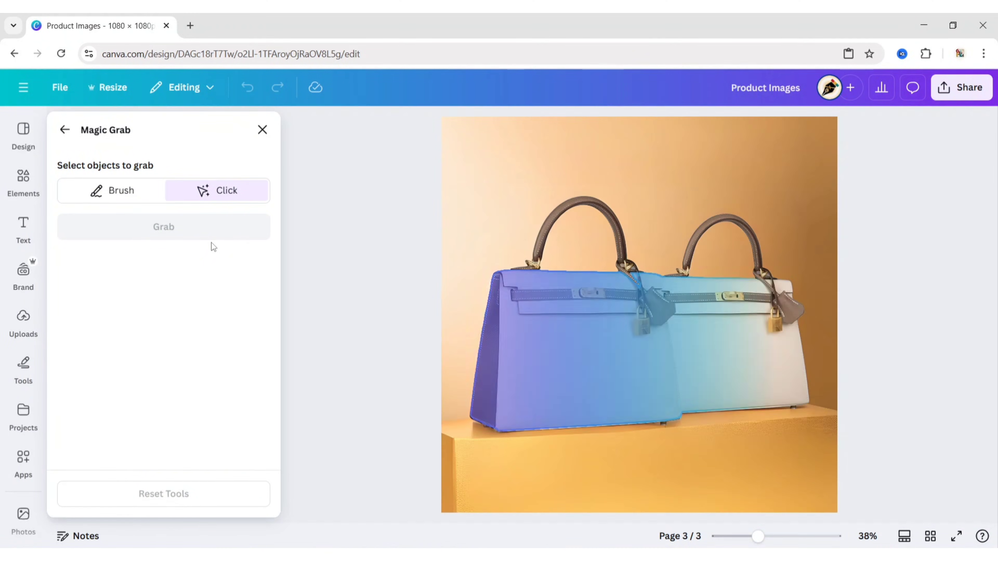
left_click(606, 345)
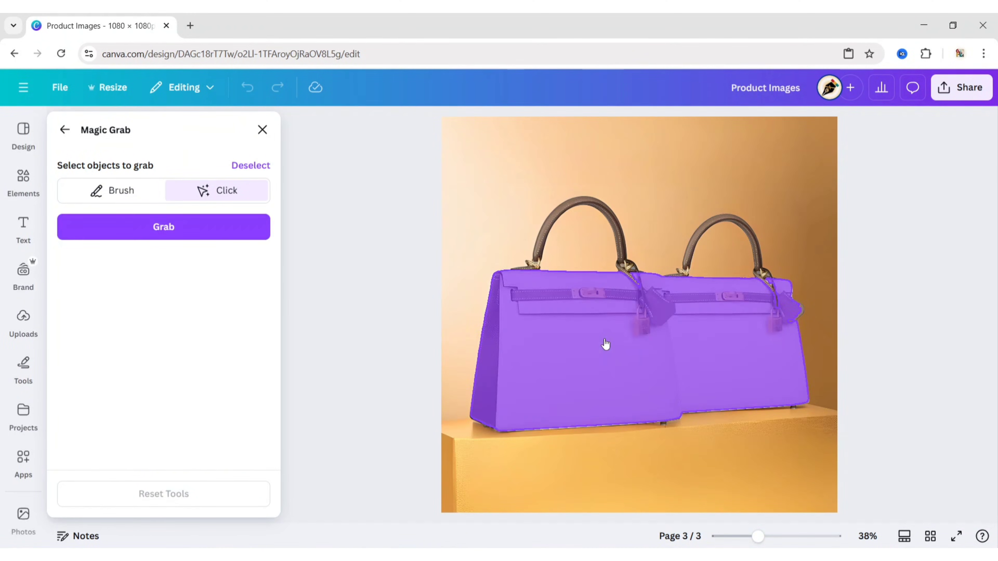
left_click(735, 475)
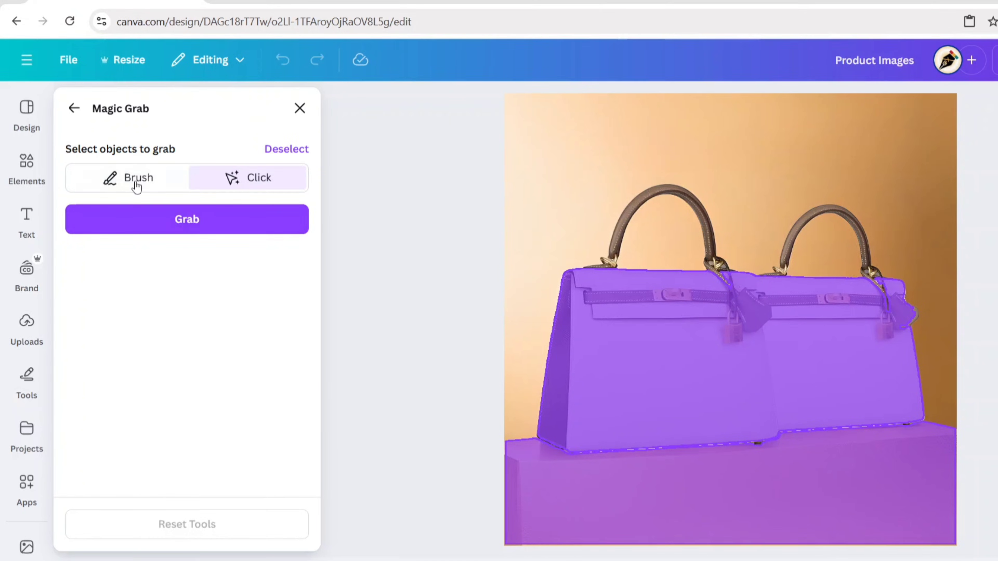
Step: Brush the bag handles and small gaps at the bag bases into the Magic Grab selection with brush size 20, and grab it
left_click(137, 187)
left_click_drag(145, 238, 109, 242)
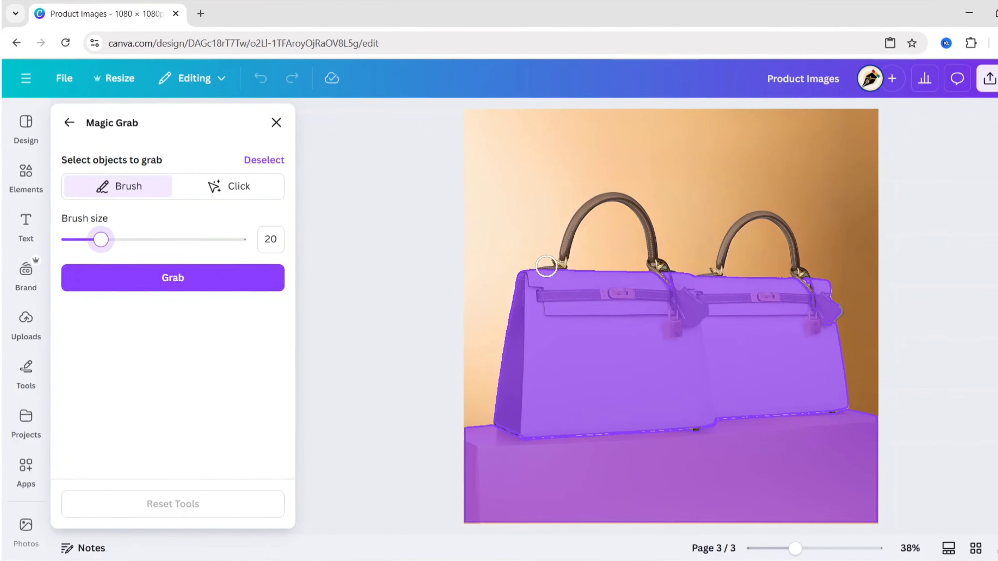
left_click_drag(589, 270, 596, 272)
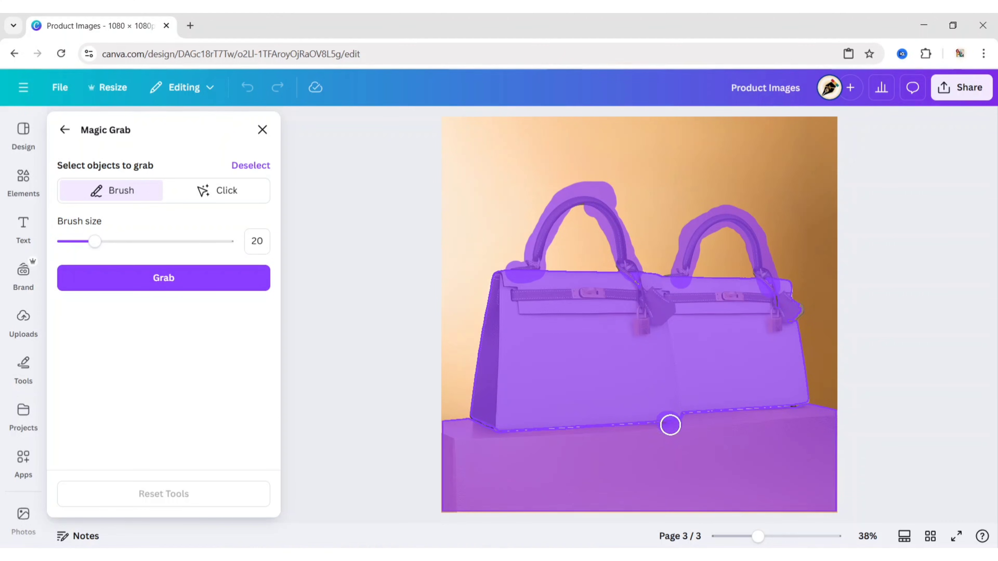
left_click(792, 409)
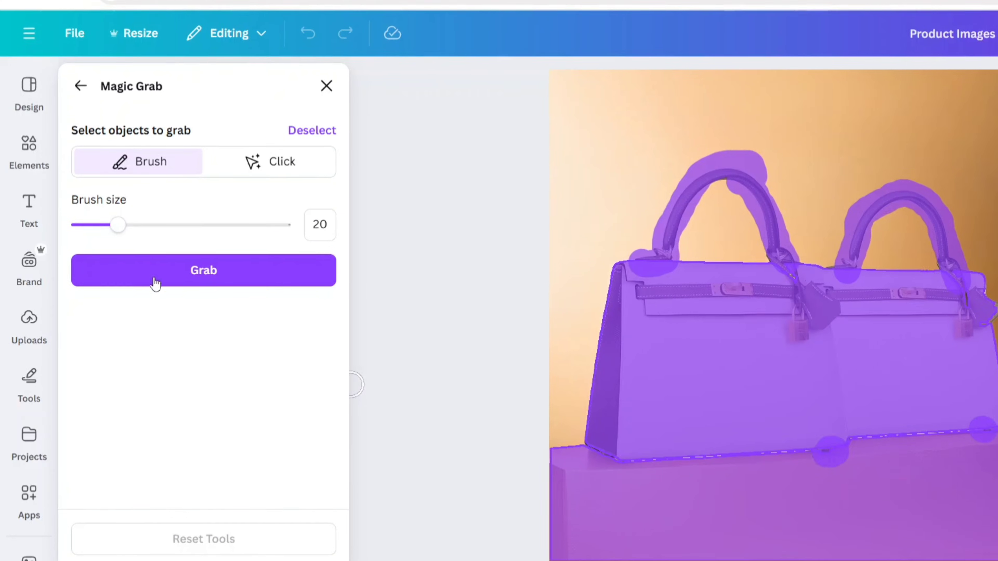
left_click(161, 282)
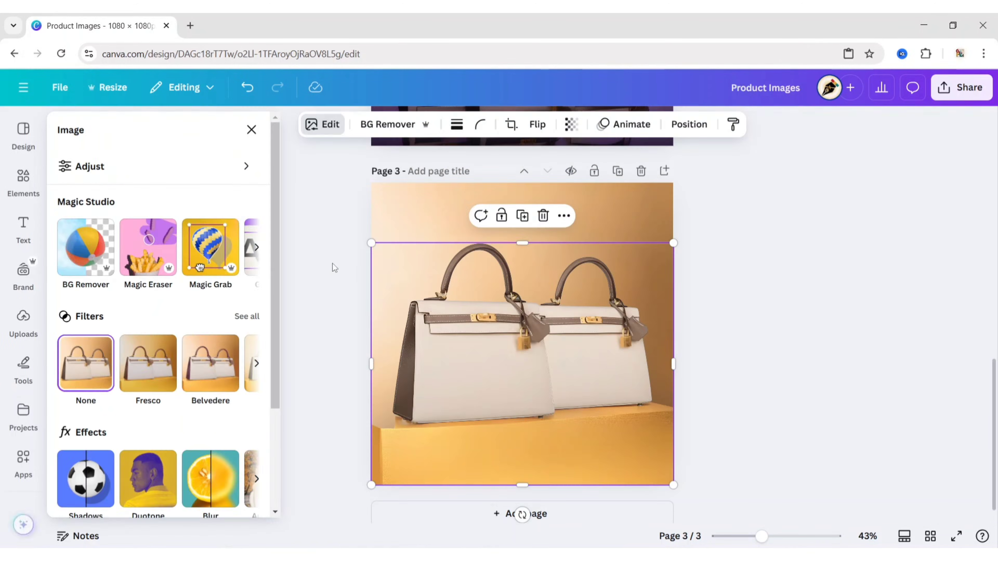
left_click(726, 274)
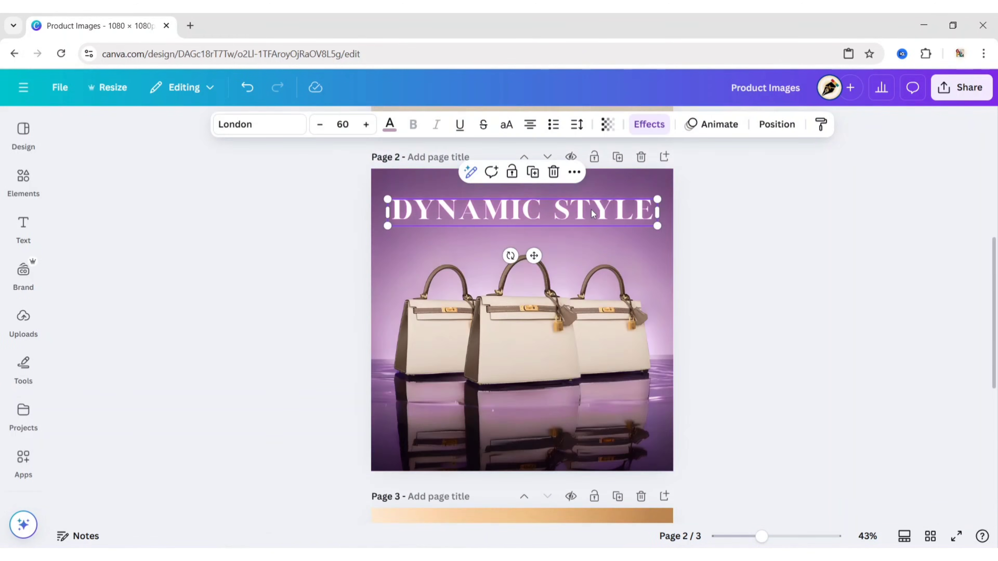
Step: Copy the "DYNAMIC STYLE" heading from page 2 onto page 3 and change its text to "BUDDIES"
right_click(590, 212)
left_click(621, 205)
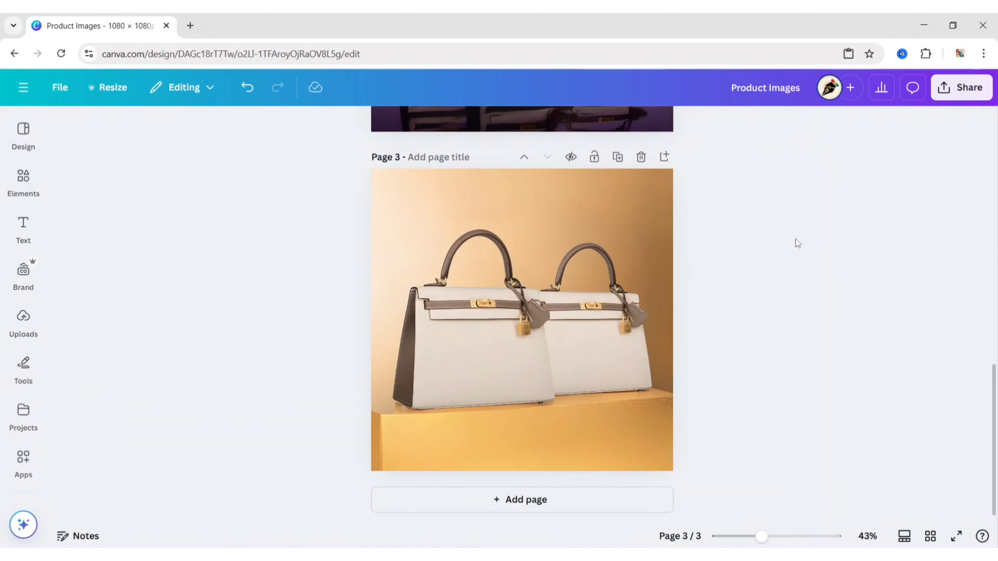
left_click(560, 205)
right_click(563, 232)
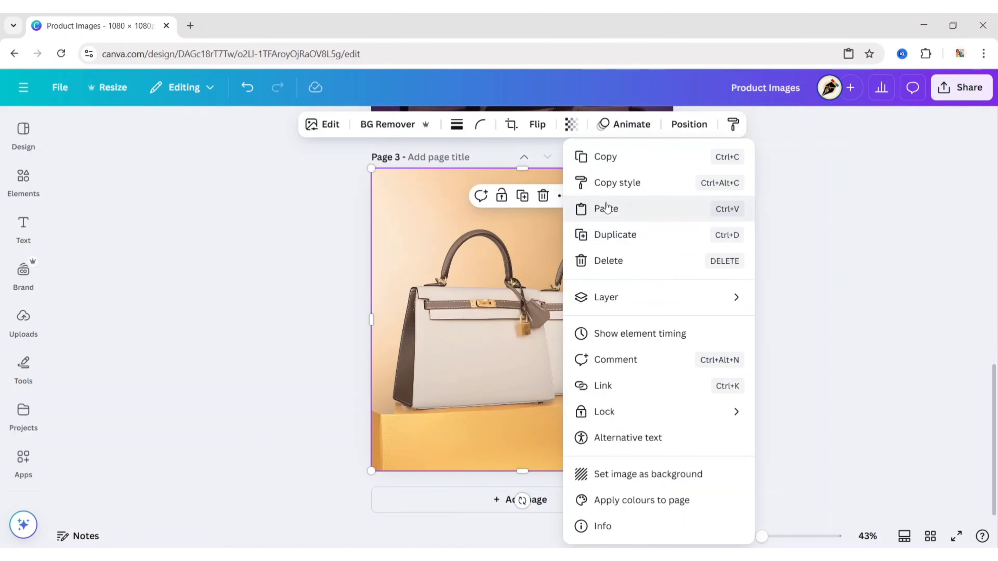
left_click(597, 207)
key("Return")
type("BU")
type("DDIES")
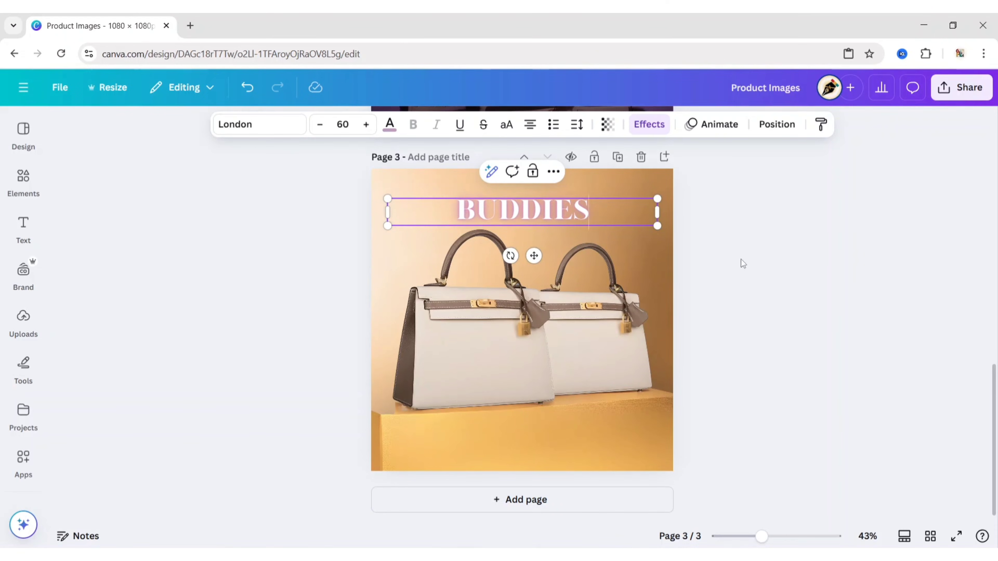
Step: Set the "BUDDIES" heading's font size to 150 and widen its text box so the word fits on one line
left_click(341, 124)
type("150")
key("Return")
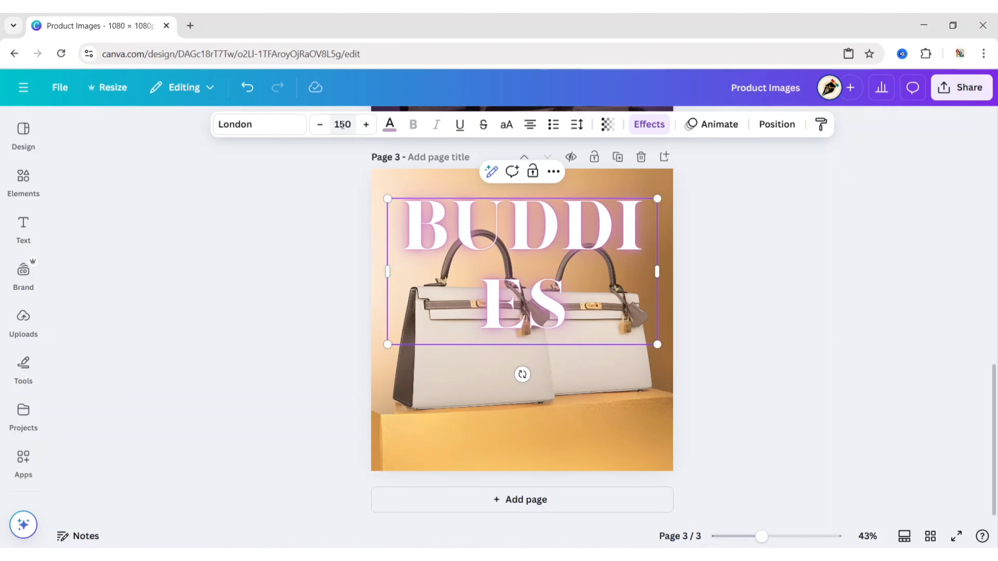
left_click_drag(657, 272, 763, 272)
Step: Recolour the "BUDDIES" heading with the dark brown from the first bag image's photo colours and apply the Lift effect
left_click(390, 125)
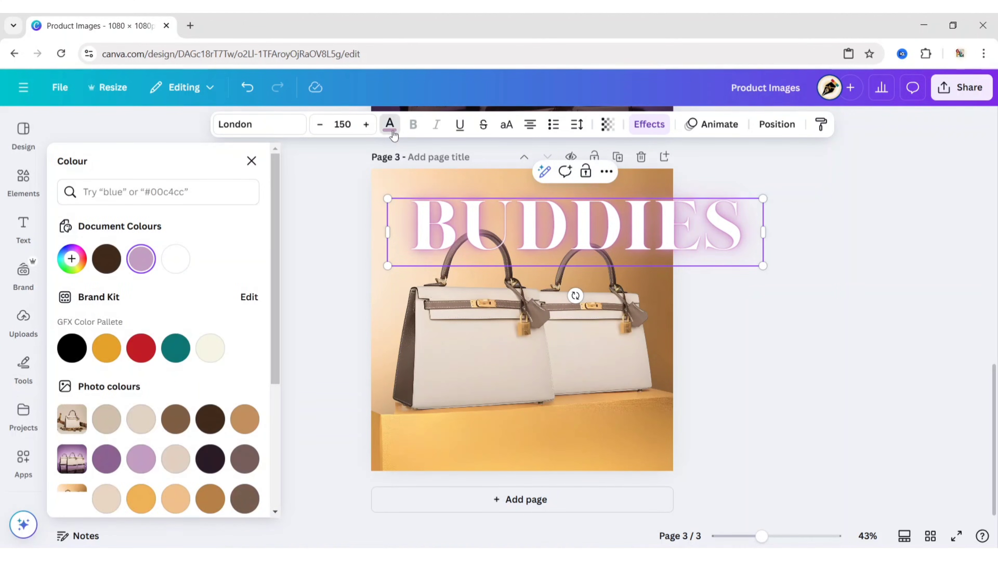
left_click(210, 419)
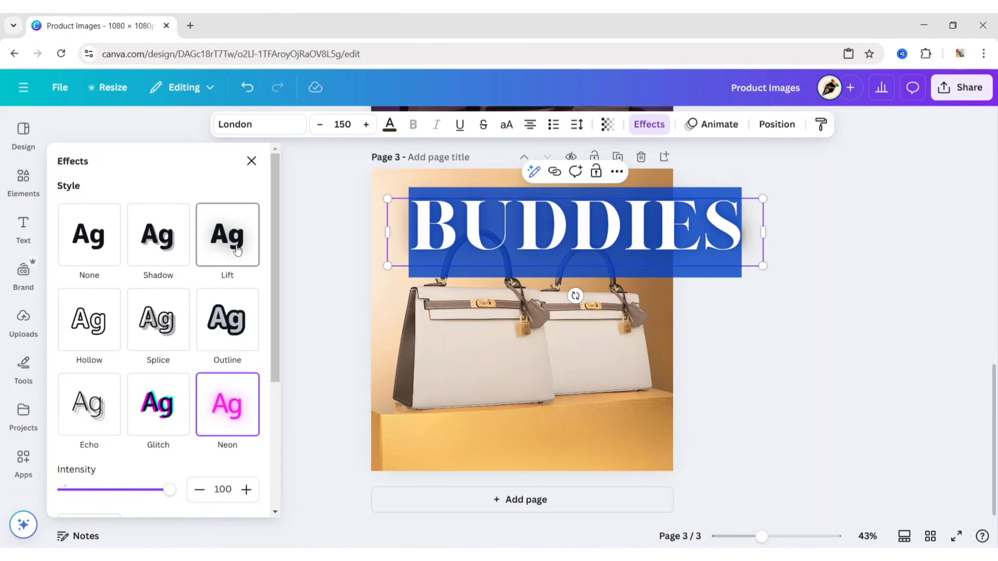
left_click(237, 246)
left_click(294, 229)
Step: Tilt the "BUDDIES" heading to about -15° and position it across the upper part of page 3, overlapping the bag handles
left_click_drag(623, 231, 585, 252)
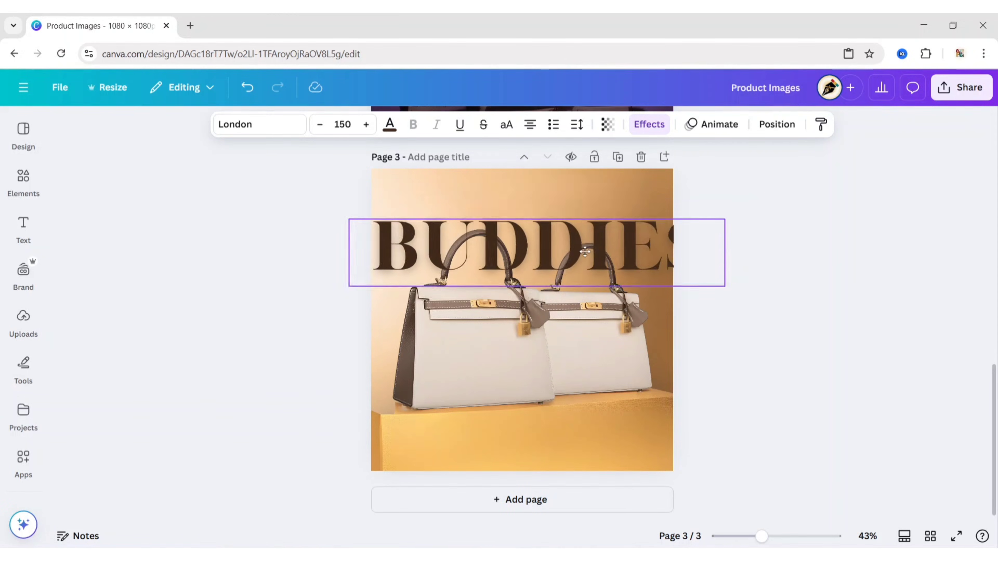
mouse_move(536, 305)
left_mouse_down()
mouse_move(566, 326)
mouse_move(543, 307)
left_mouse_up()
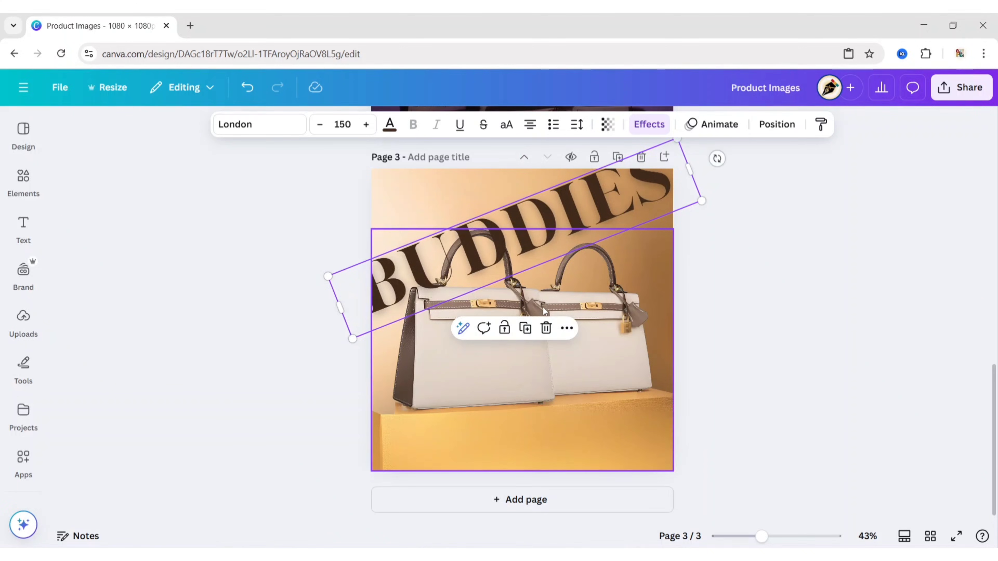
left_click_drag(717, 158, 673, 153)
mouse_move(658, 189)
left_mouse_down()
mouse_move(689, 181)
mouse_move(674, 196)
mouse_move(701, 208)
mouse_move(655, 203)
left_mouse_up()
left_click_drag(726, 170, 724, 185)
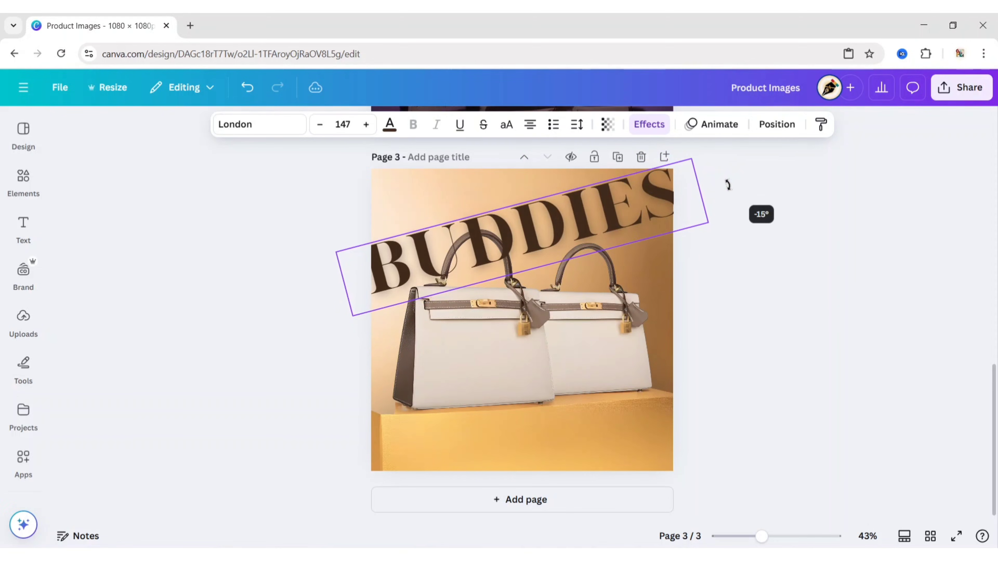
left_click_drag(691, 156, 699, 155)
left_click_drag(583, 214, 578, 211)
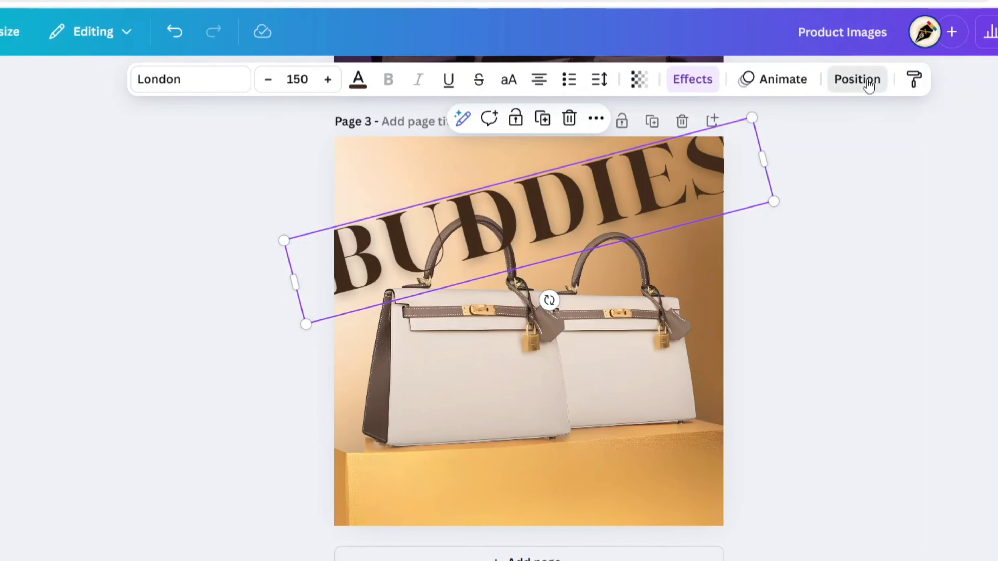
Step: Move the "BUDDIES" layer beneath the grabbed bags and above the orange background
left_click(776, 124)
left_click(270, 173)
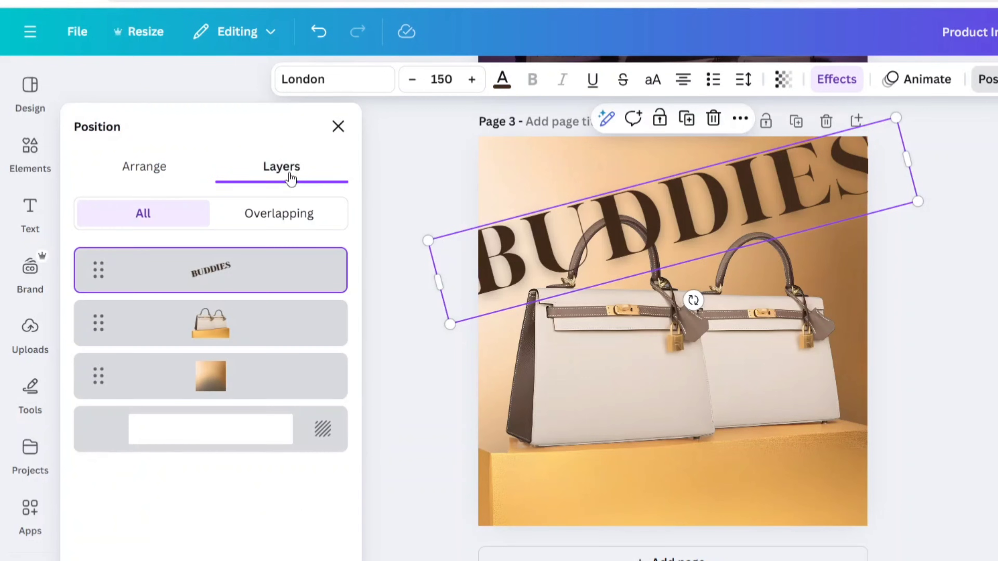
left_click_drag(253, 276, 254, 345)
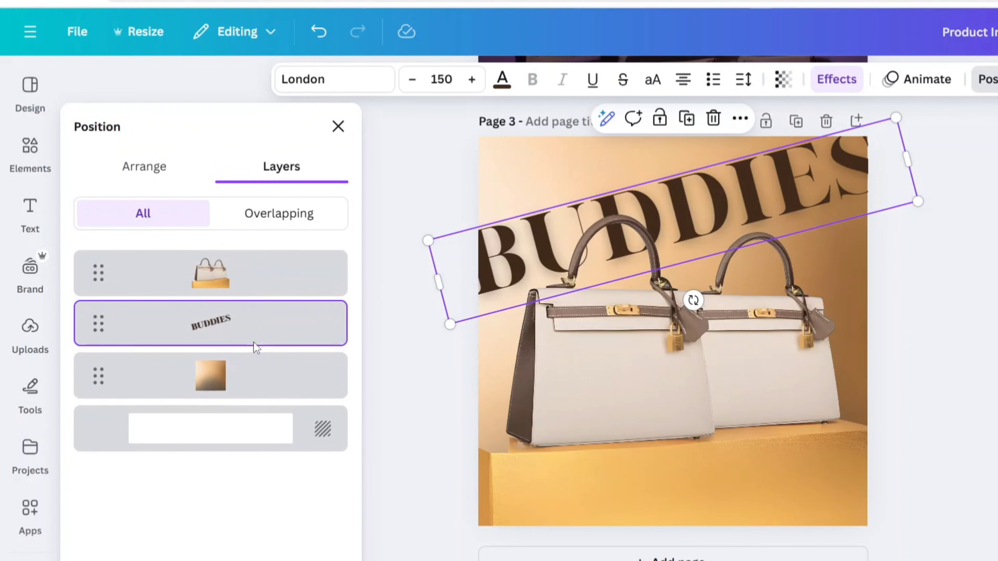
left_click(337, 125)
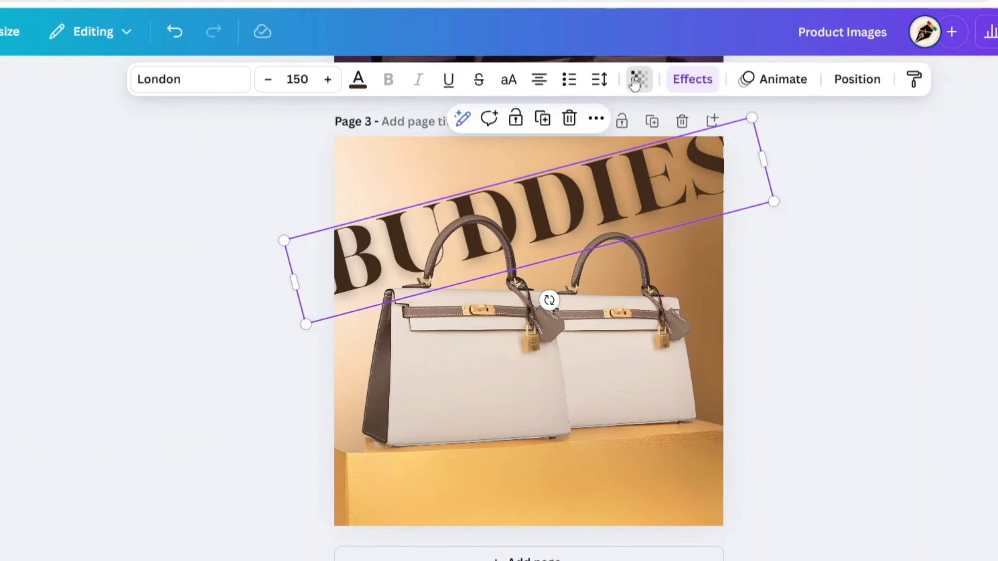
Step: Set the "BUDDIES" heading's transparency to 30 and deselect it
left_click(781, 81)
left_click_drag(675, 155, 597, 173)
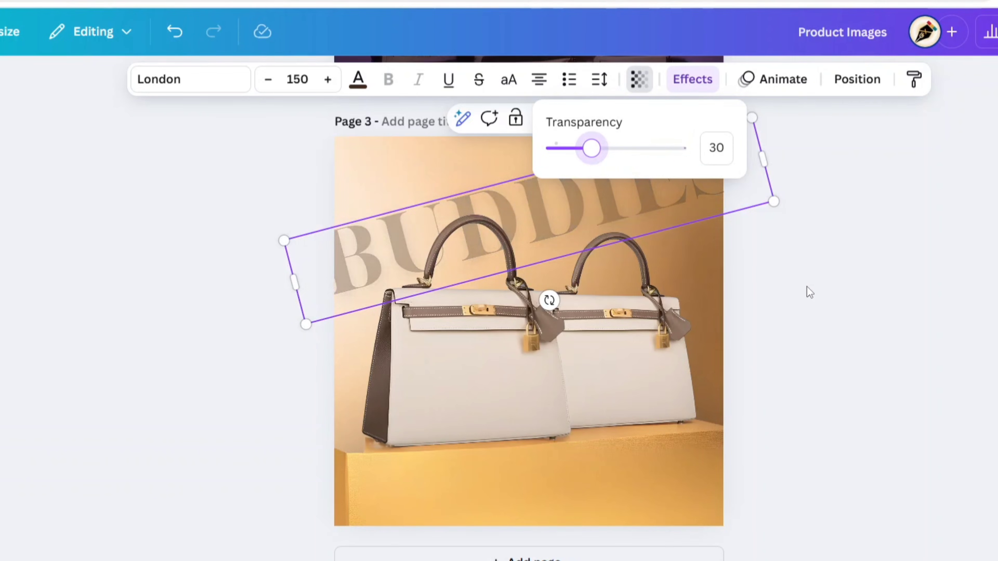
left_click(808, 287)
left_click(808, 287)
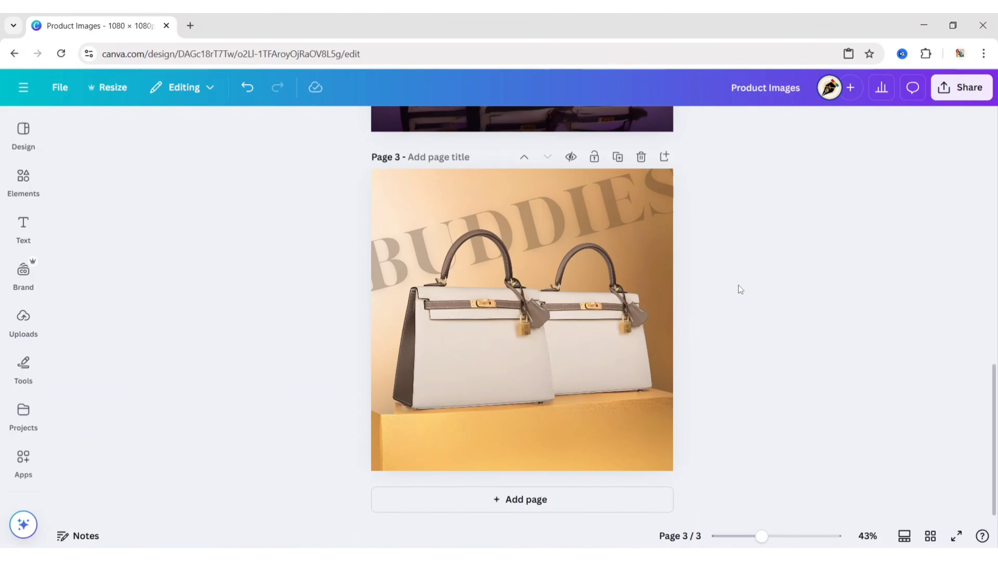
Step: Review all three finished pages in grid view and return to page 1 in the normal page view
scroll(739, 286, "up", 10)
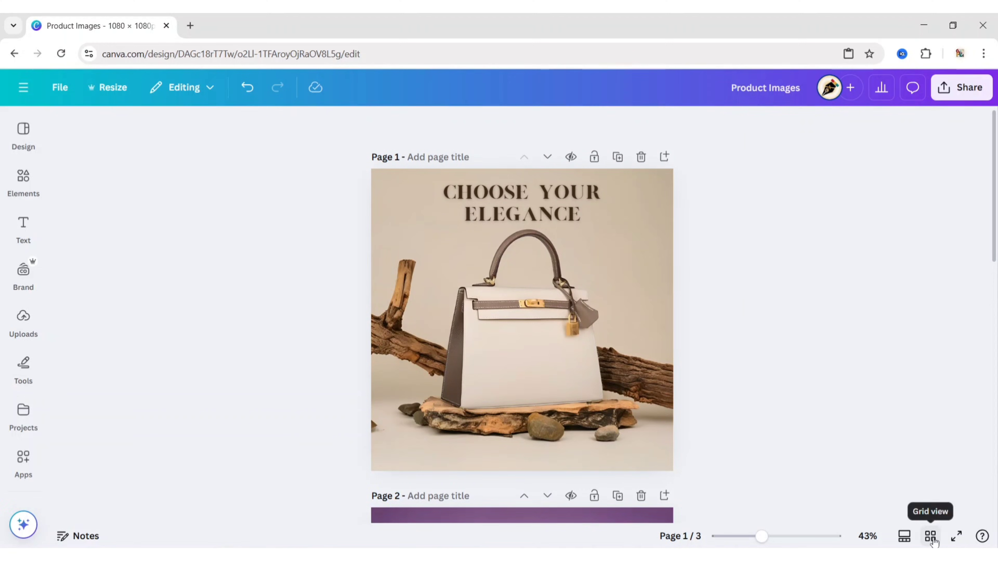
left_click(930, 536)
left_click(573, 371)
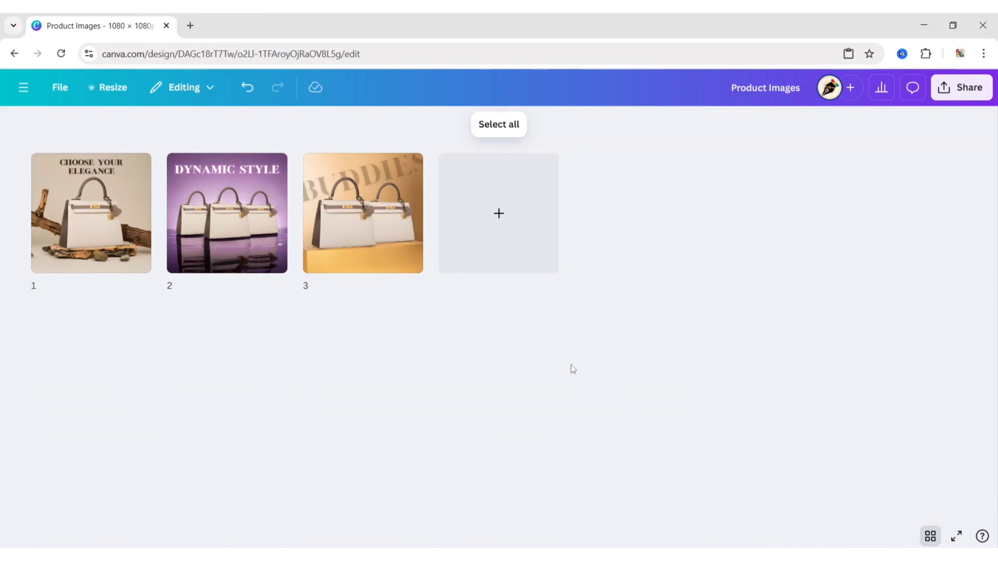
double_click(122, 200)
left_click(836, 256)
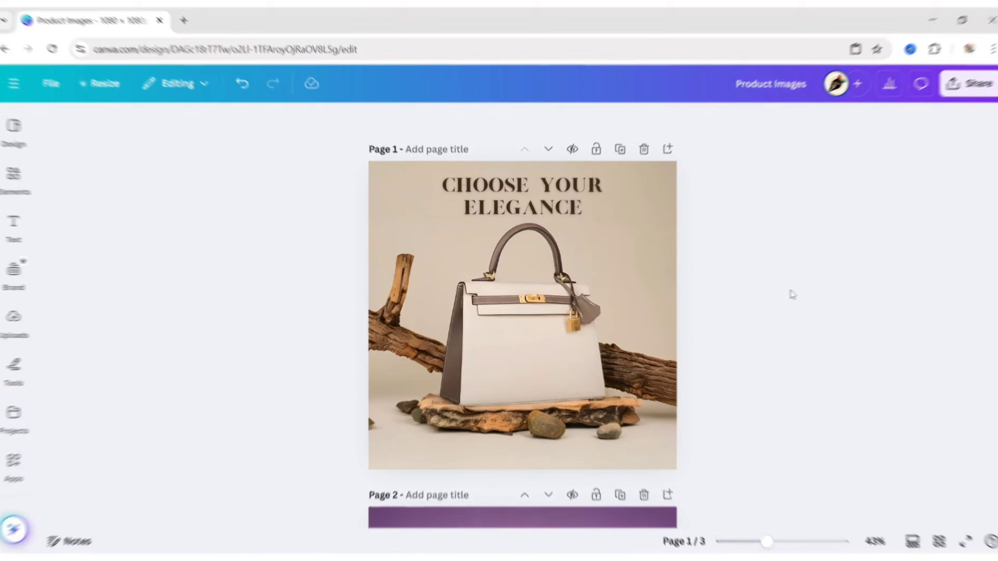